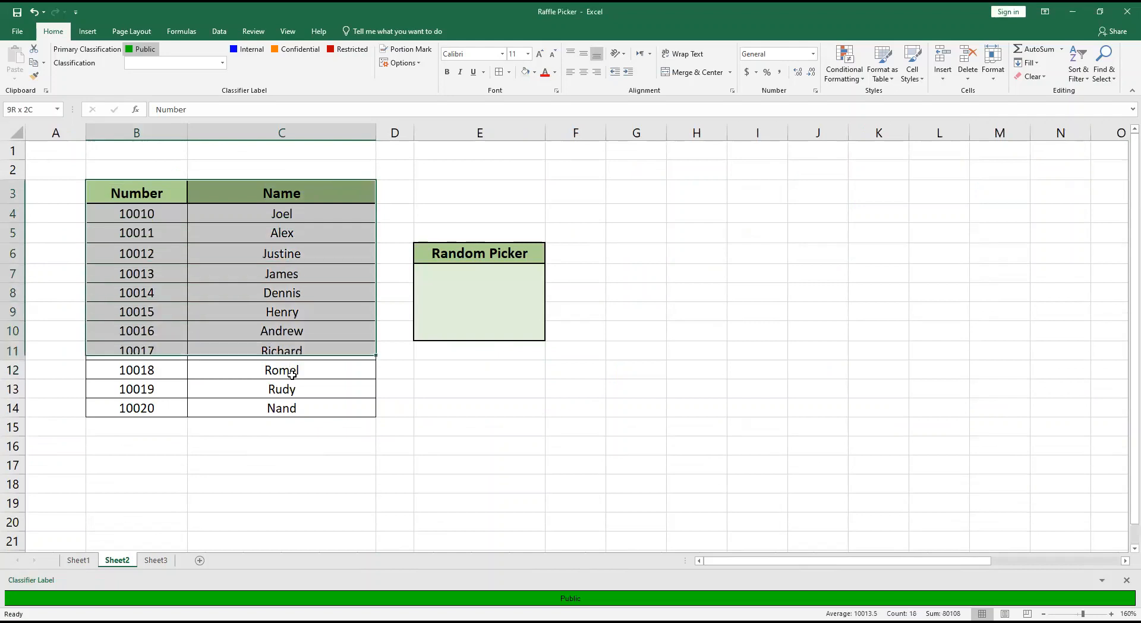
# Enter a RANDBETWEEN formula in the Random Picker cell E7 with B4 as the bottom and B14 as the top value.
pyautogui.click(458, 297)
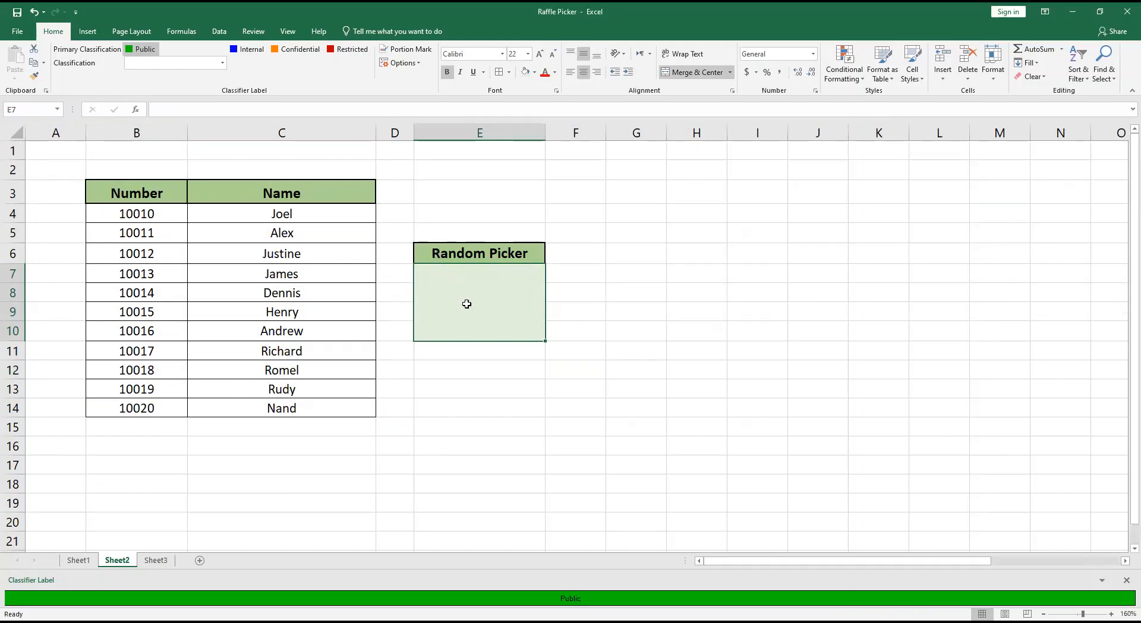
pyautogui.write('=')
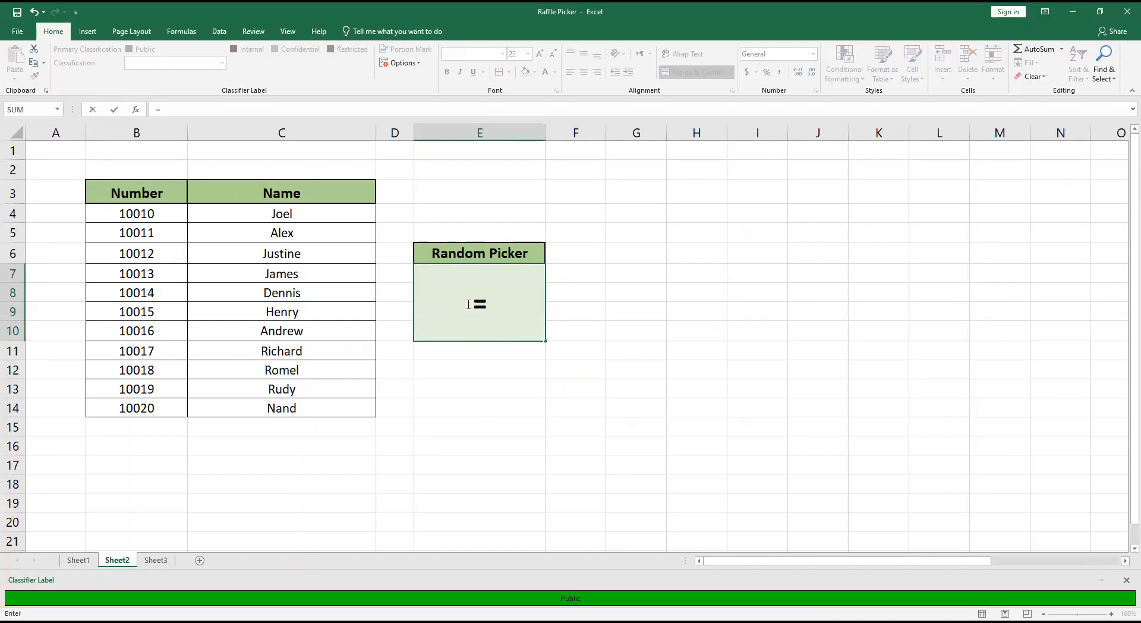
pyautogui.write('ra')
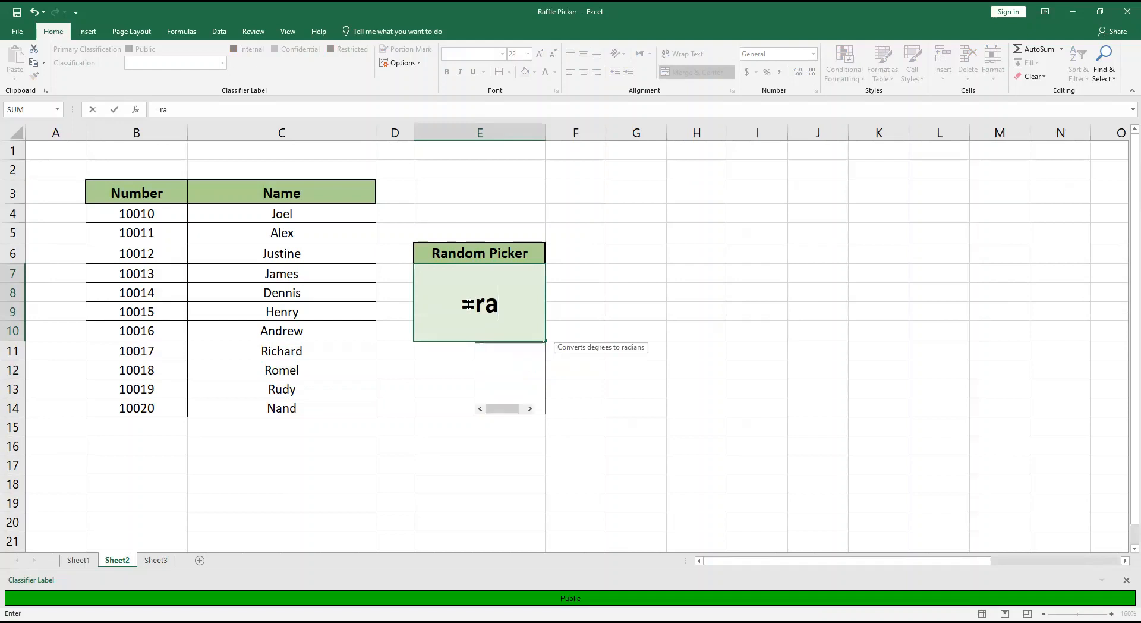
pyautogui.write('nd')
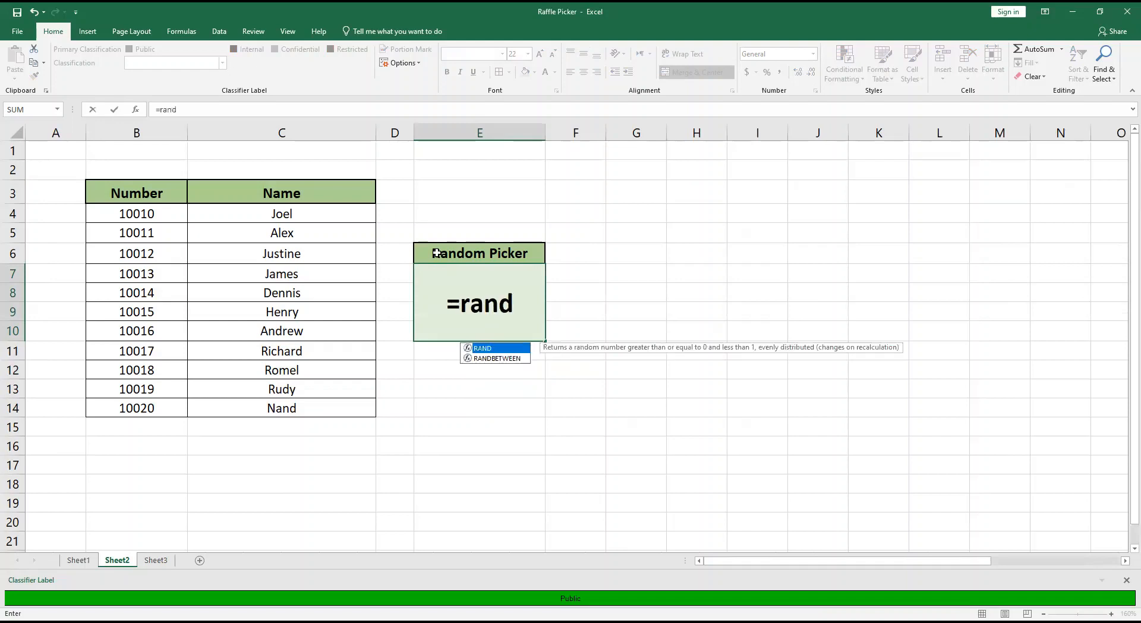
pyautogui.click(499, 359)
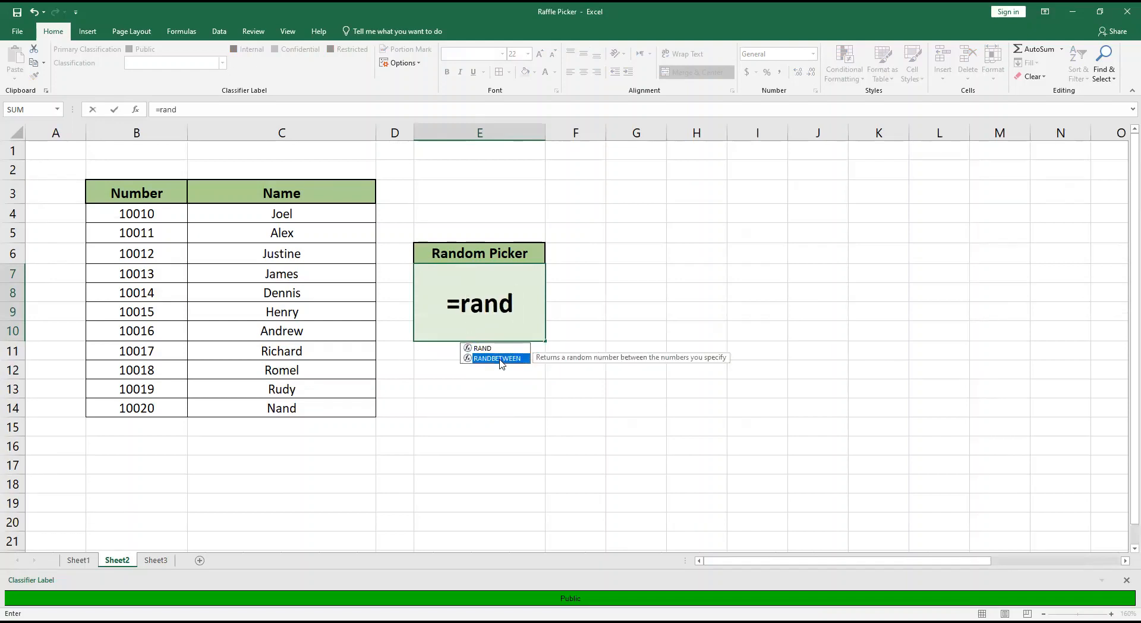
pyautogui.doubleClick(498, 358)
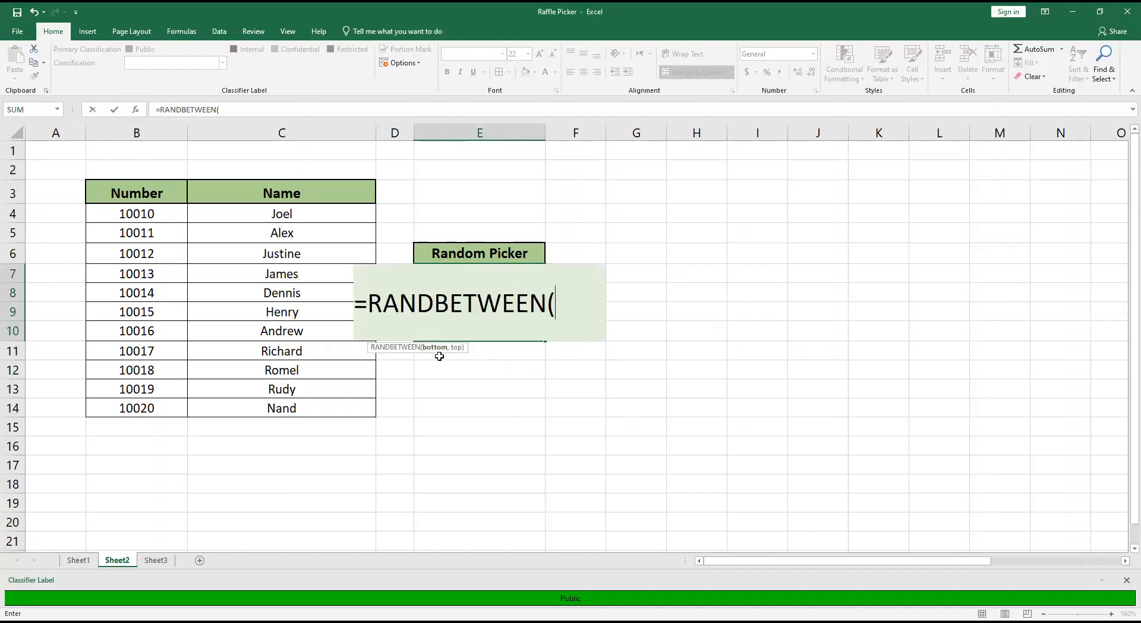
pyautogui.click(149, 214)
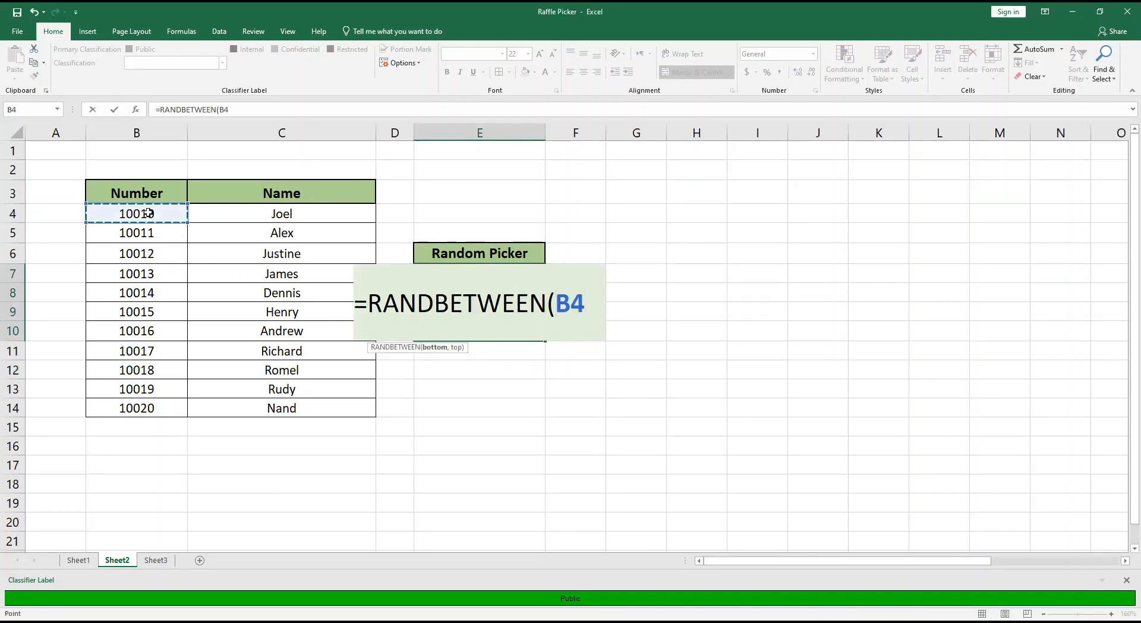
pyautogui.write(',')
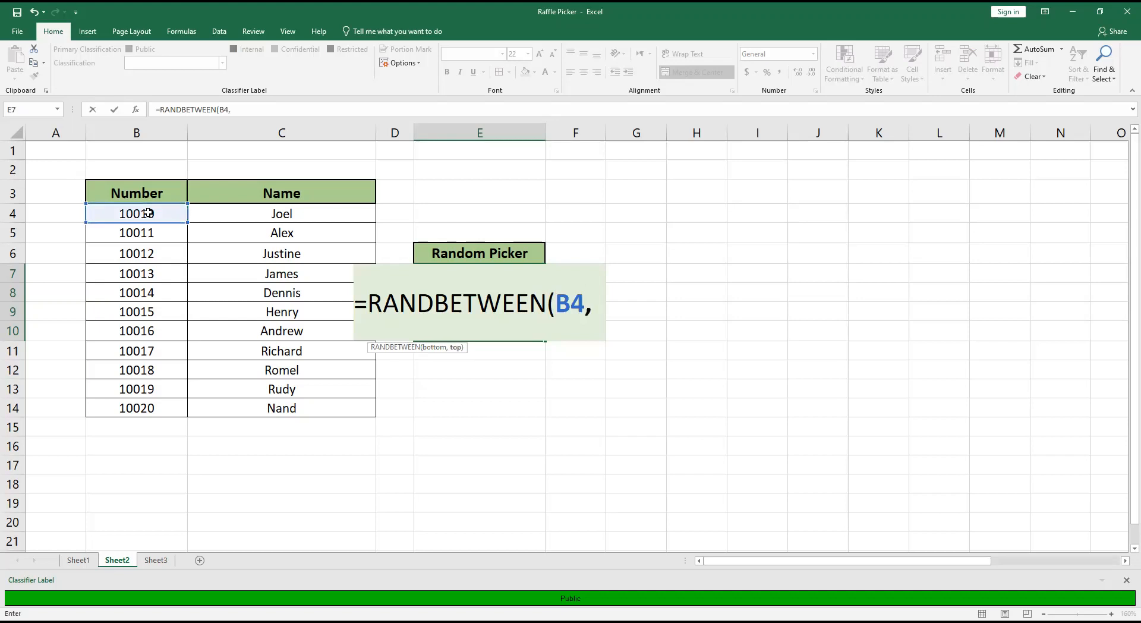
pyautogui.click(164, 411)
pyautogui.click(165, 410)
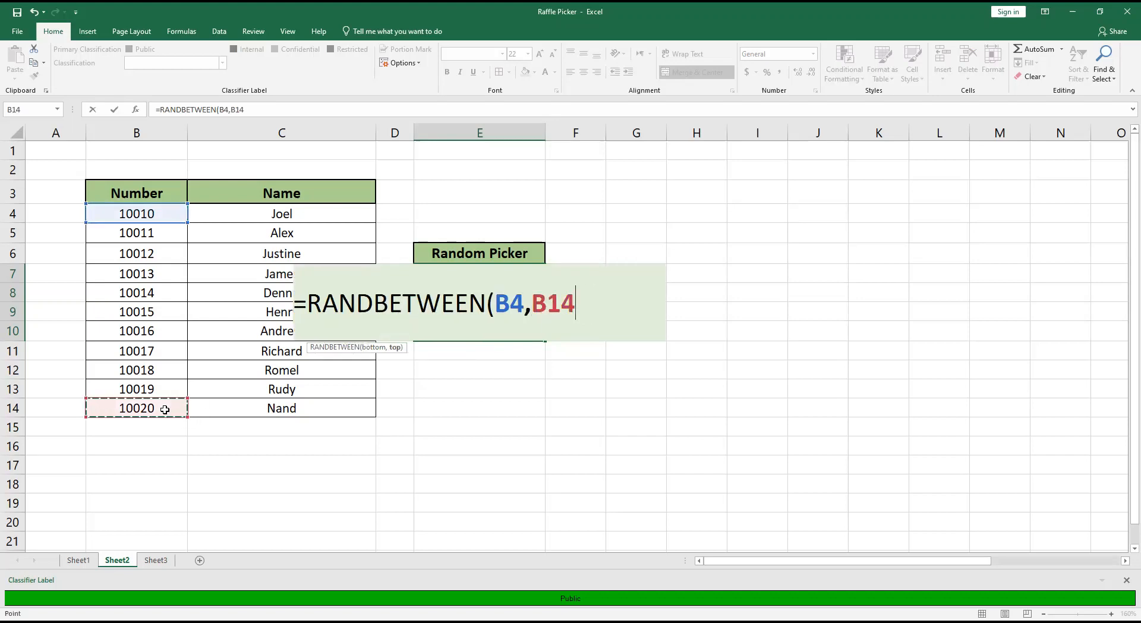
pyautogui.press('Return')
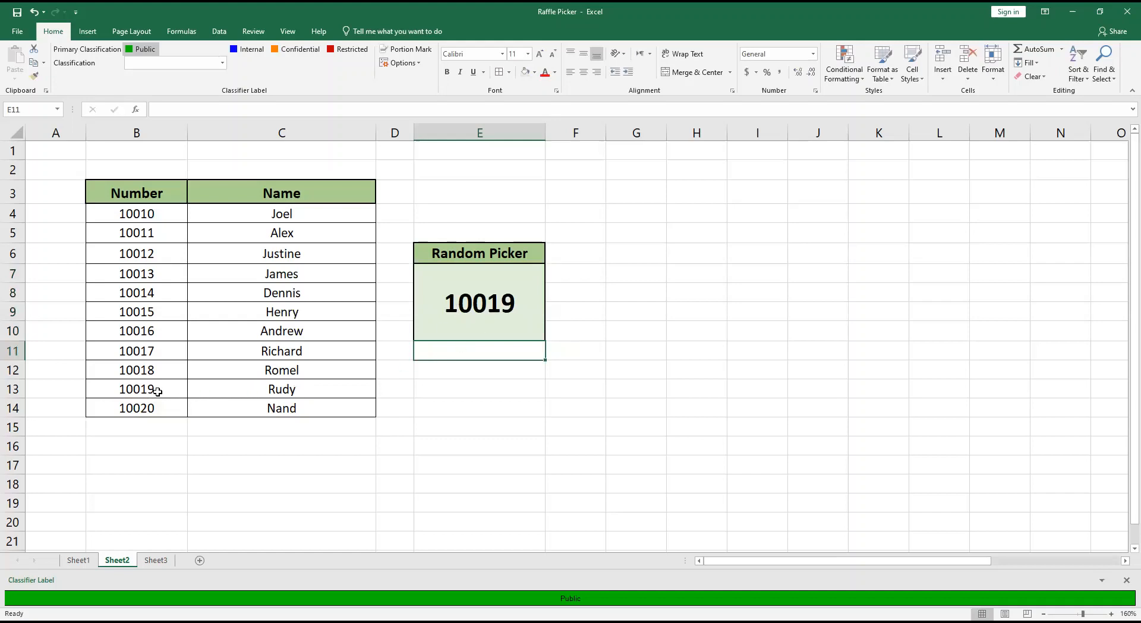
# Move the grouped F9 graphic and its caption from the far columns around T to beside the Random Picker box, around columns F to J.
pyautogui.moveTo(981, 560); pyautogui.dragTo(1005, 557)
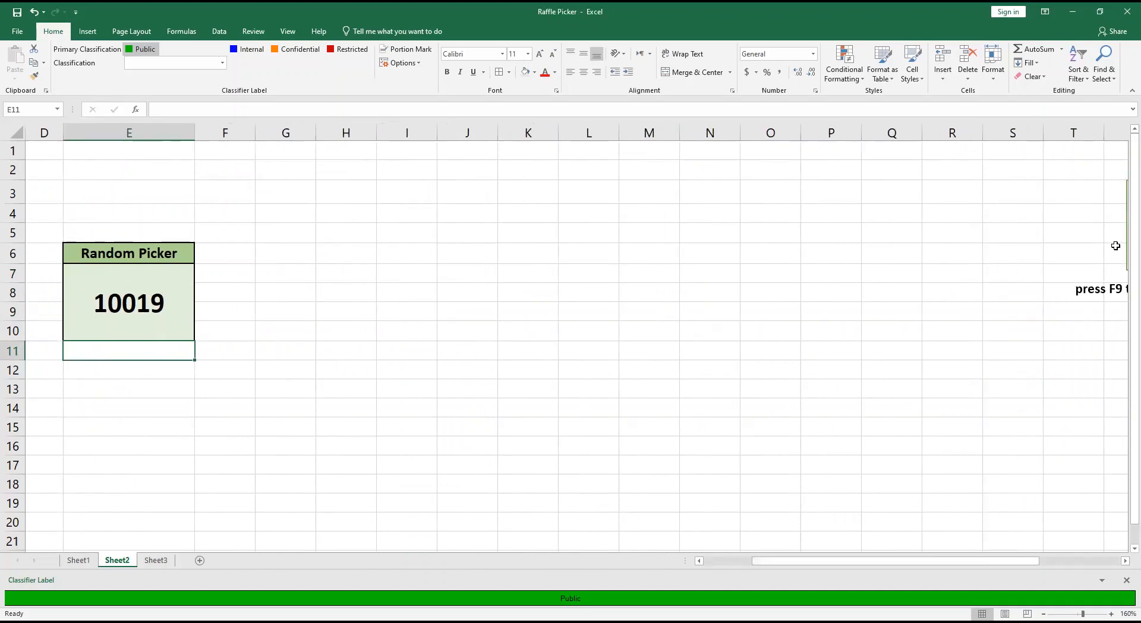
pyautogui.click(1116, 247)
pyautogui.click(1117, 291)
pyautogui.moveTo(1105, 310); pyautogui.dragTo(279, 382)
pyautogui.moveTo(836, 562); pyautogui.dragTo(671, 488)
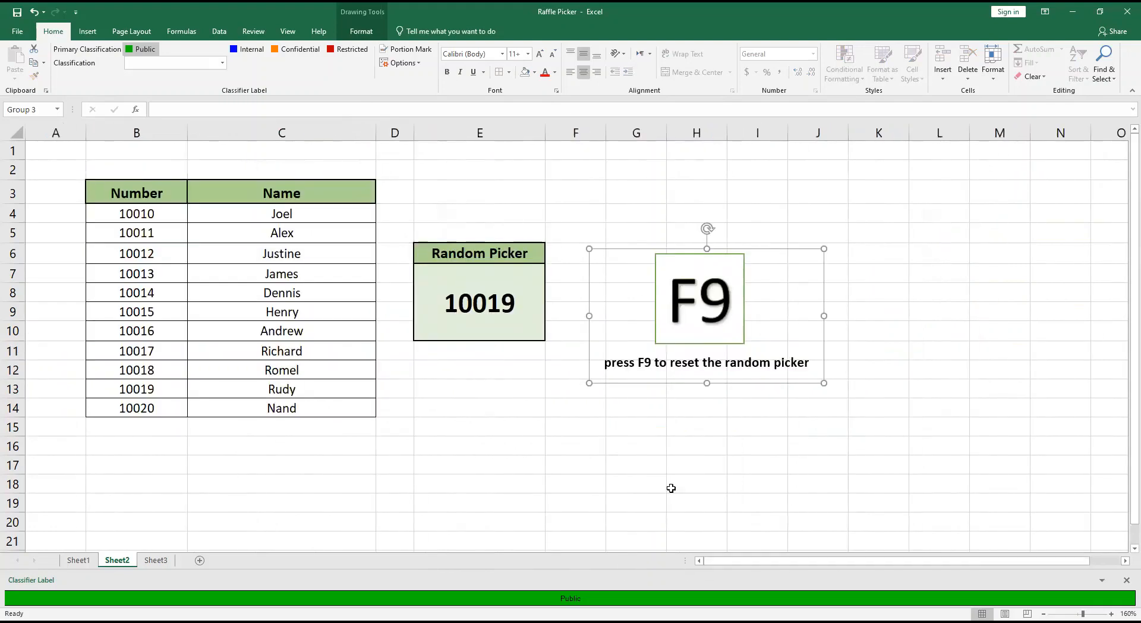
pyautogui.moveTo(726, 382); pyautogui.dragTo(729, 366)
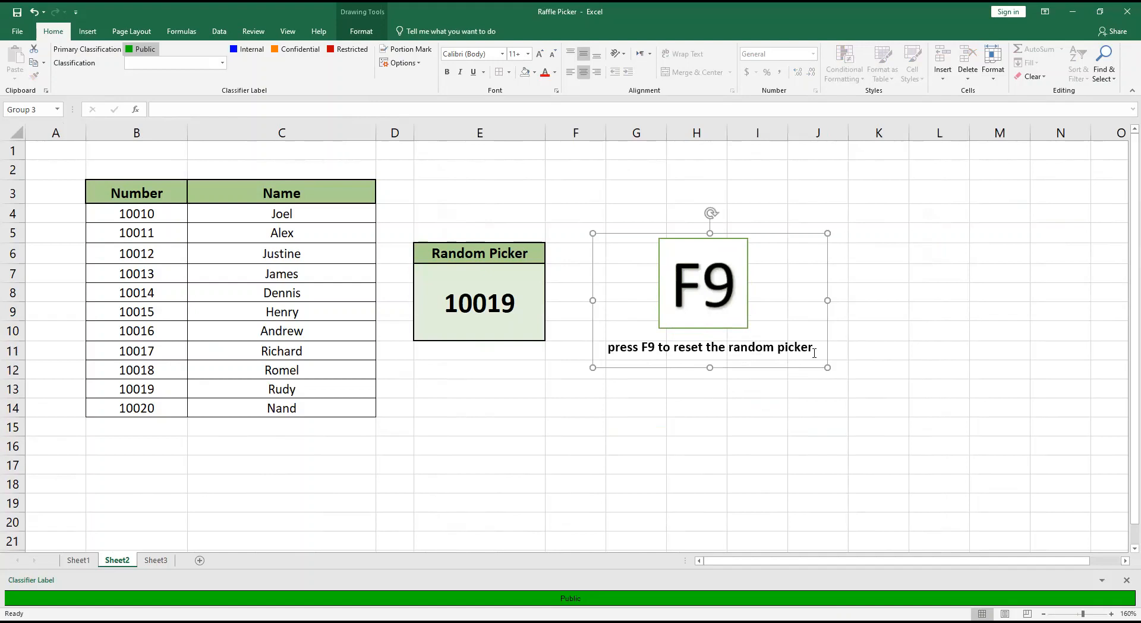
# Recalculate the random picker repeatedly to test it, and select the name in C11 that matches the drawn number.
pyautogui.press('F9')
pyautogui.press('F9')
pyautogui.press('F9')
pyautogui.press('F9')
pyautogui.press('F9')
pyautogui.press('F9')
pyautogui.press('F9')
pyautogui.click(290, 352)
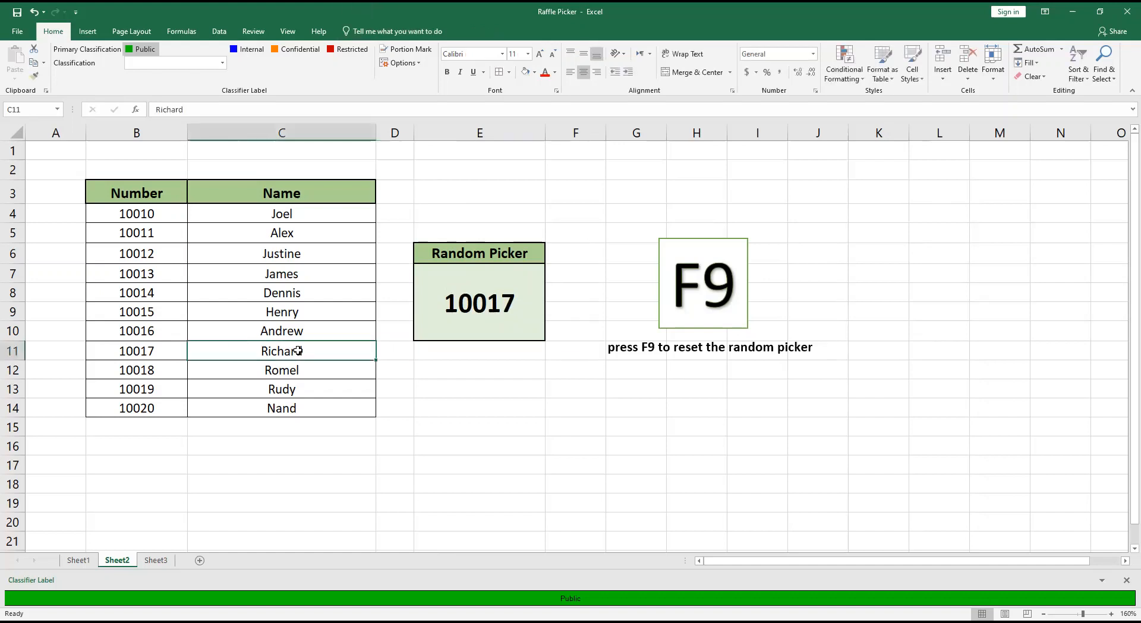
# Nudge the F9 graphic and caption group slightly upward and deselect it.
pyautogui.click(591, 404)
pyautogui.click(678, 347)
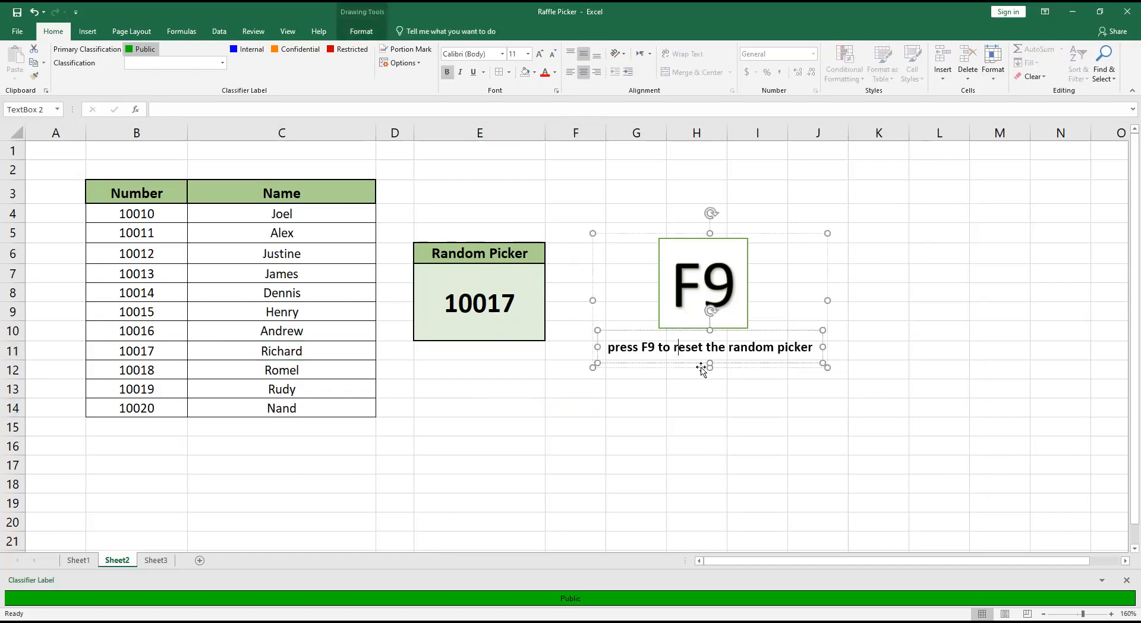
pyautogui.moveTo(701, 365); pyautogui.dragTo(702, 354)
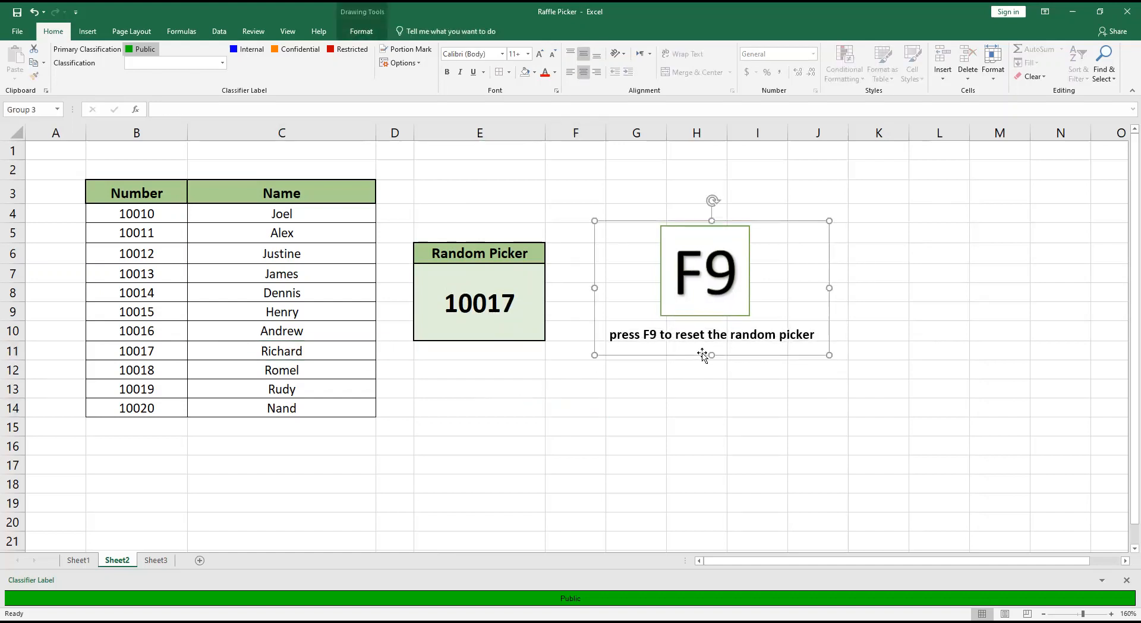
pyautogui.click(626, 465)
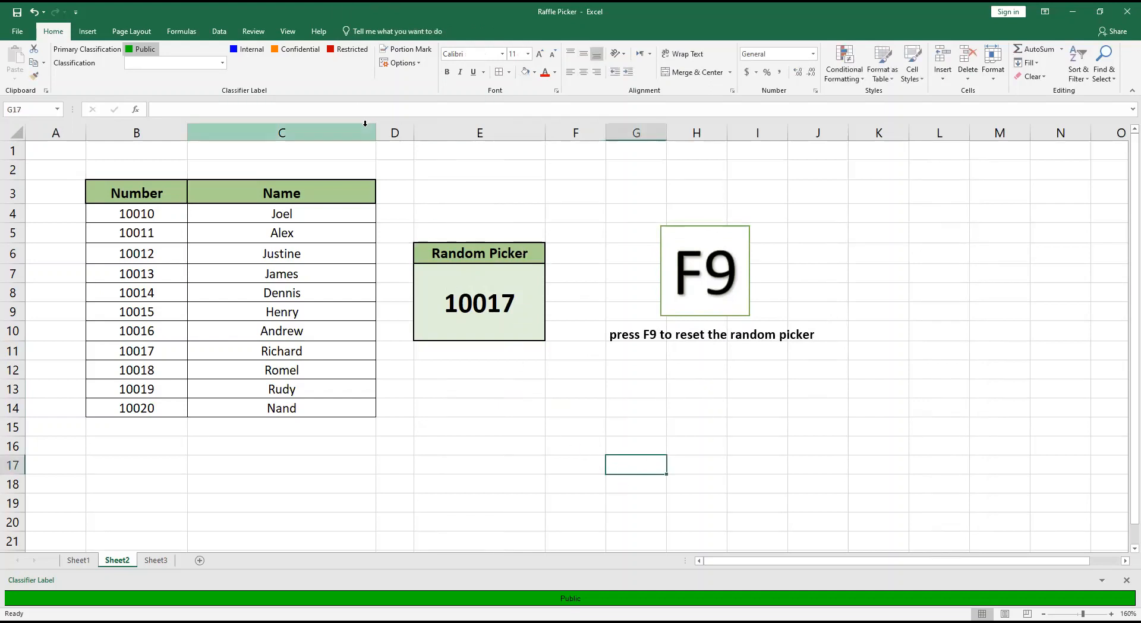
pyautogui.click(513, 408)
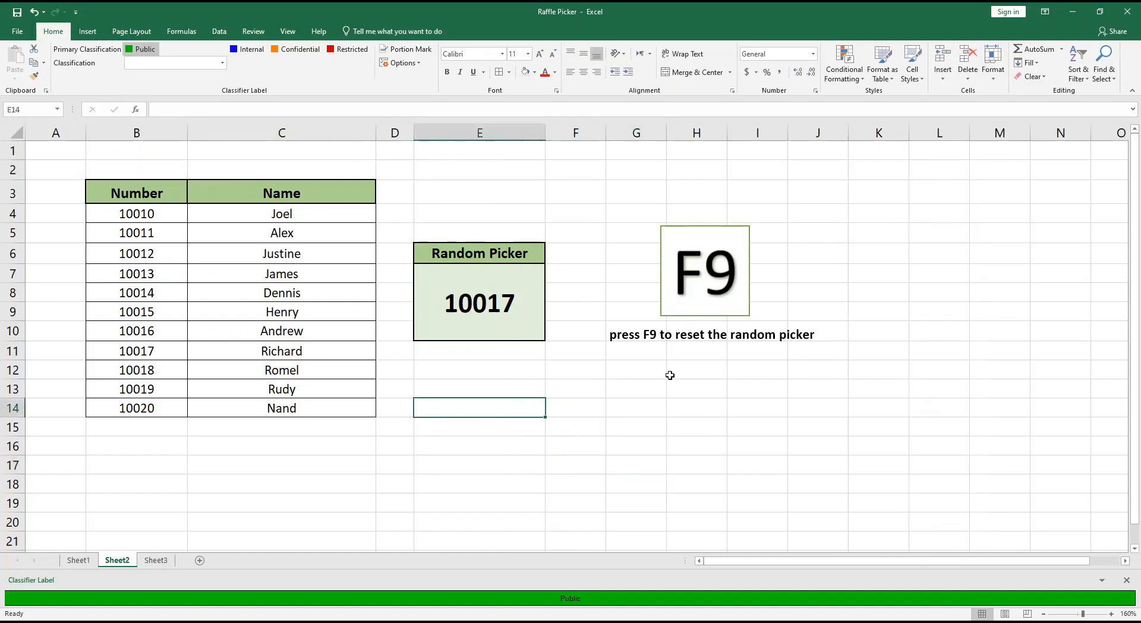
# Enter the note "We will use conditional formatting" in cell G12.
pyautogui.click(647, 371)
pyautogui.write('We')
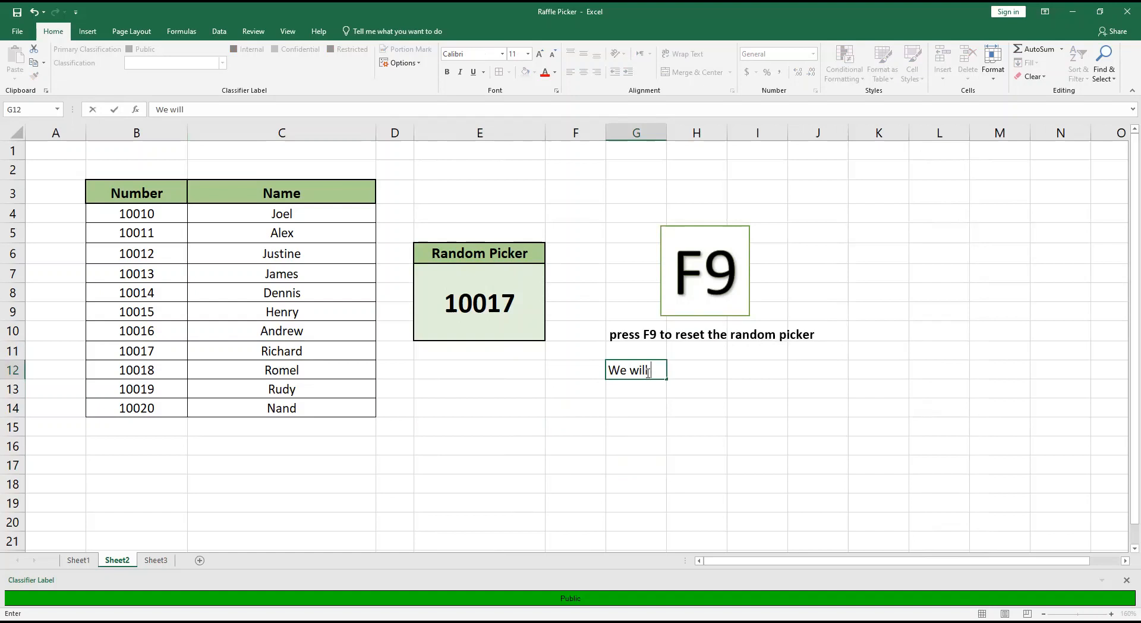
pyautogui.write('will use conditional')
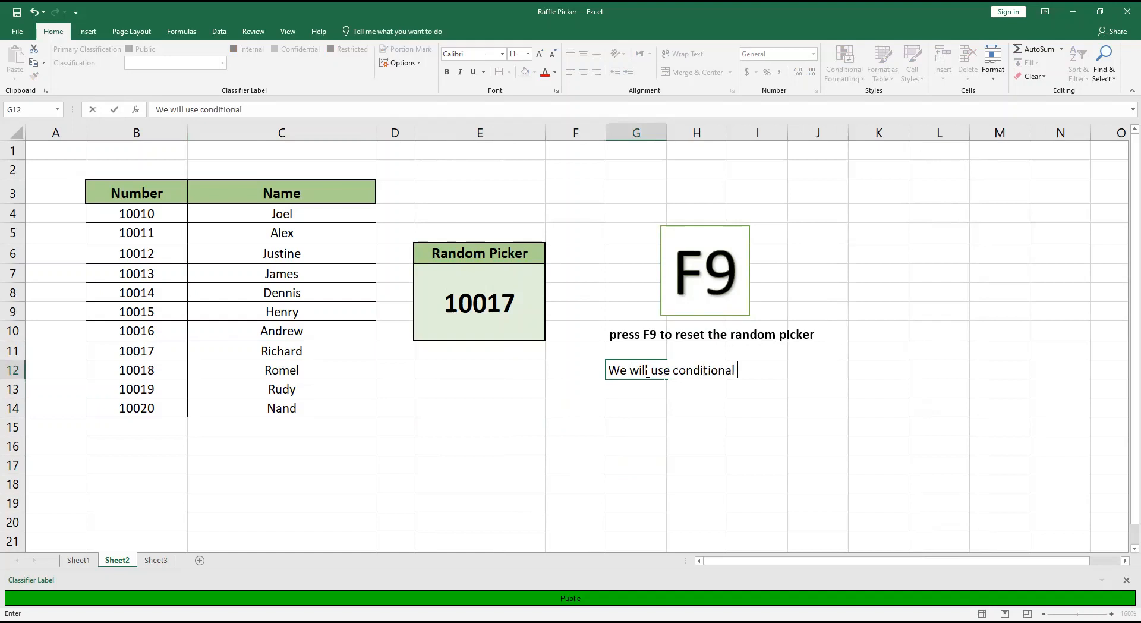
pyautogui.write(' formatting')
pyautogui.click(618, 431)
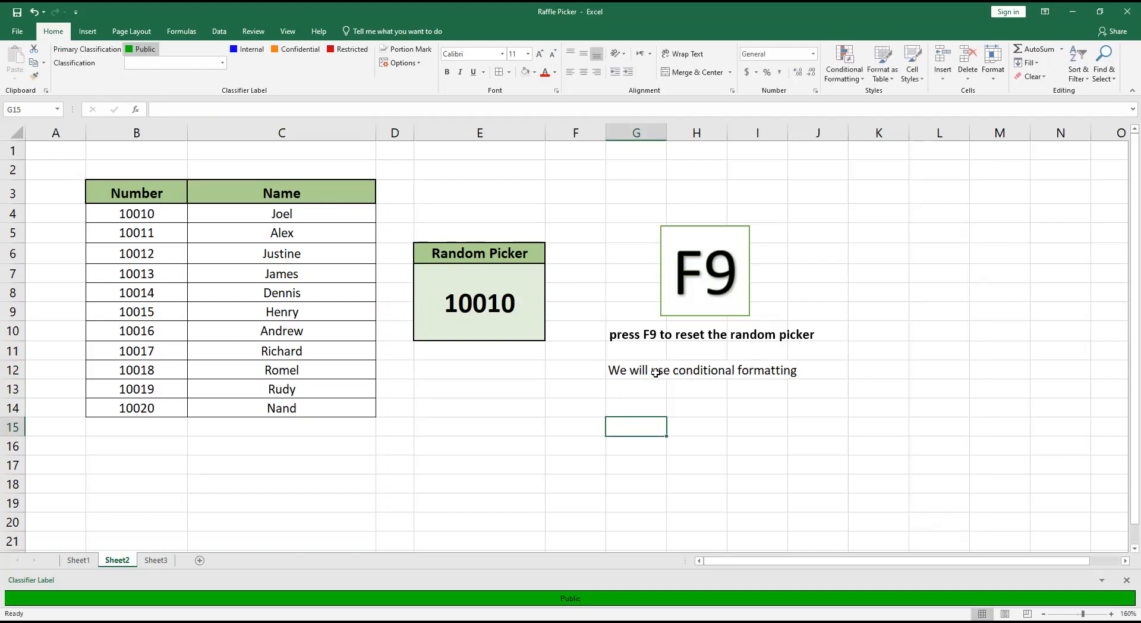
# Clear the note from cell G12 and recalculate the random picker.
pyautogui.click(627, 370)
pyautogui.press('Delete')
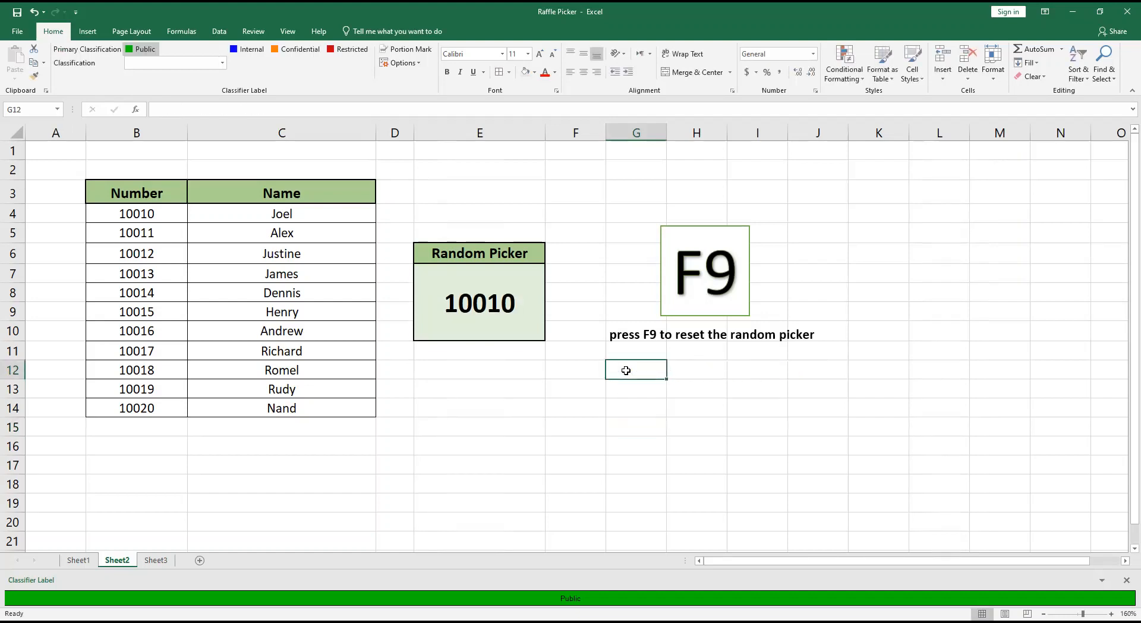
pyautogui.press('F9')
# Create a formula-based conditional formatting rule for cell C4 with the condition =$B$4=$E$7.
pyautogui.click(248, 210)
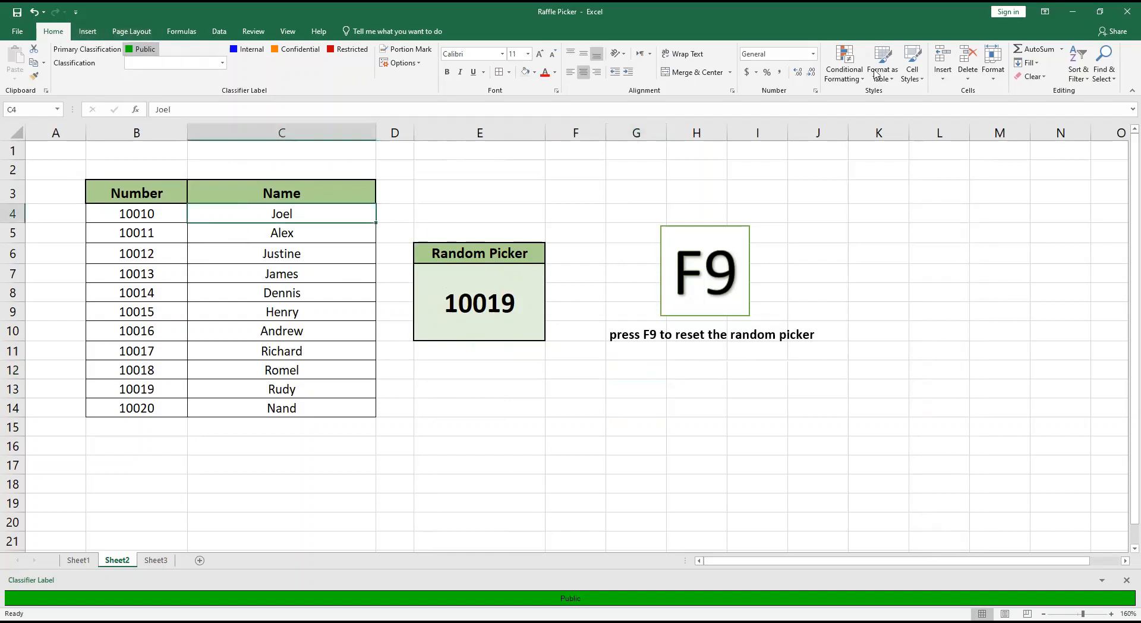
pyautogui.click(848, 76)
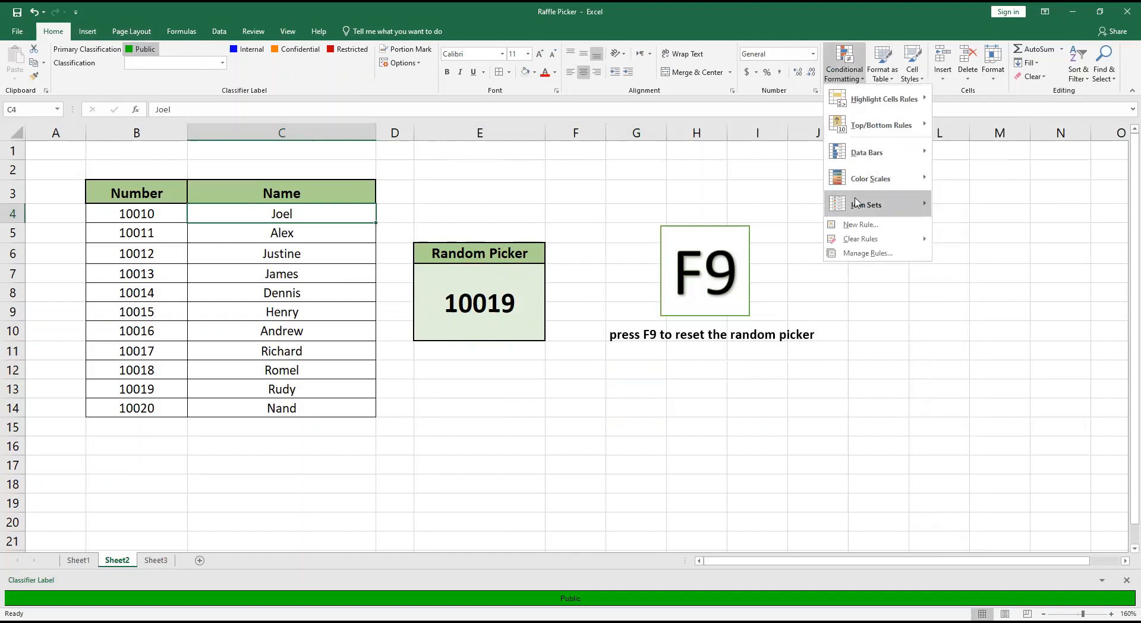
pyautogui.click(854, 226)
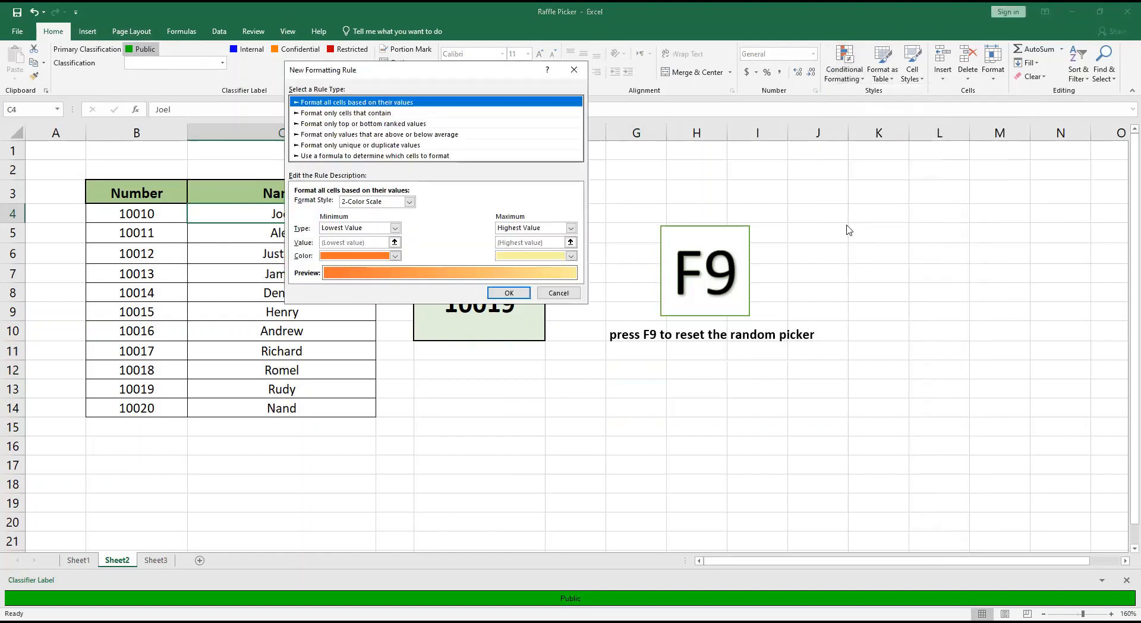
pyautogui.click(376, 155)
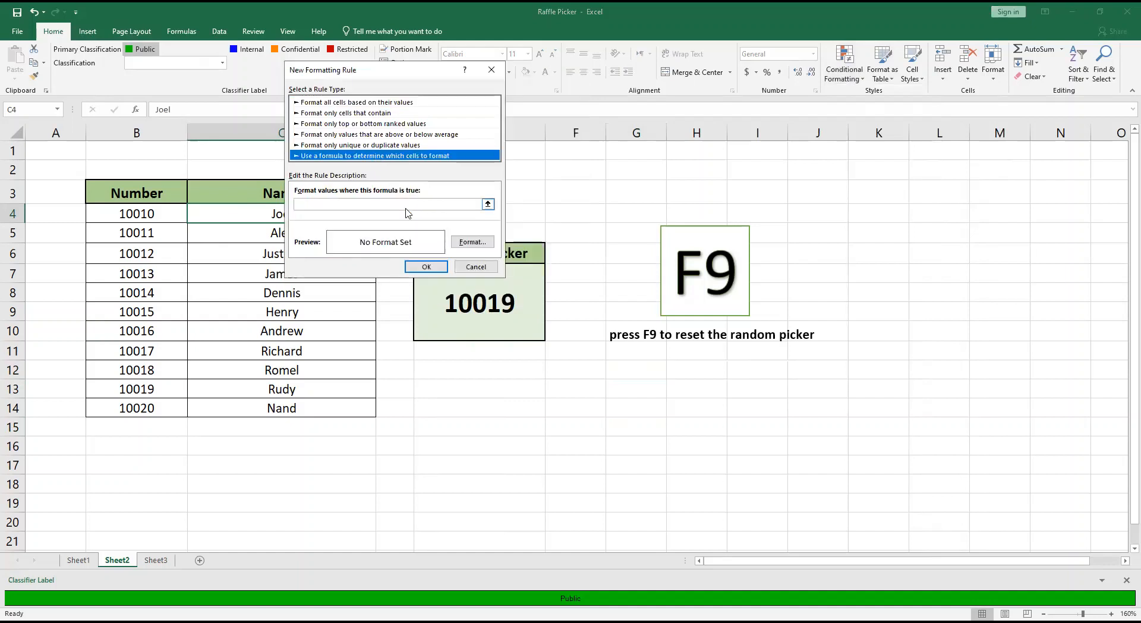
pyautogui.click(405, 206)
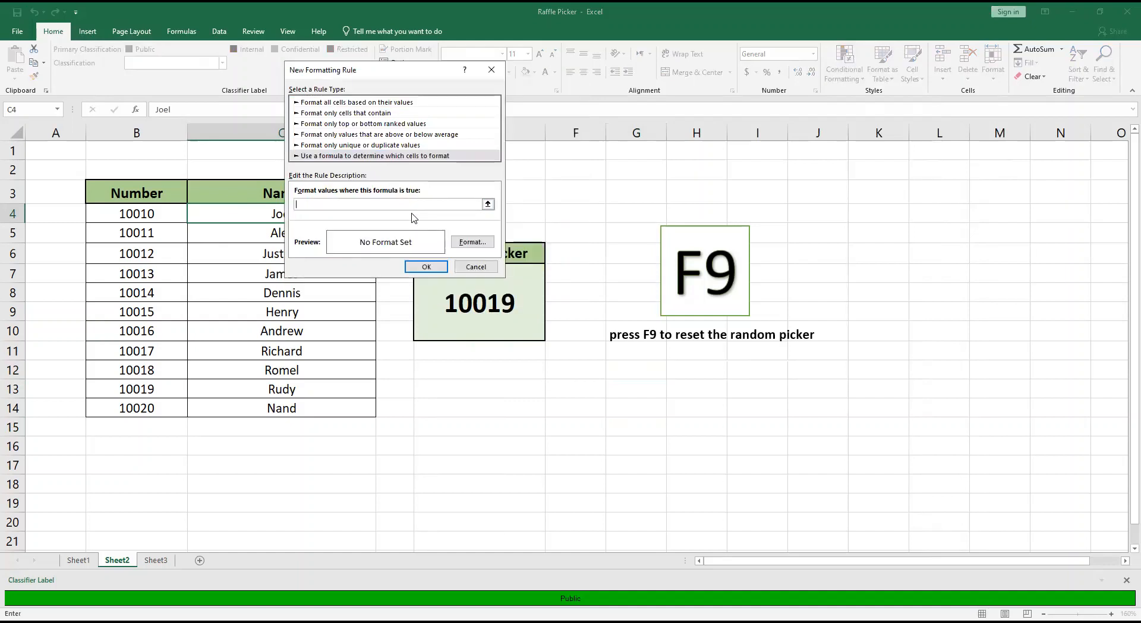
pyautogui.click(148, 216)
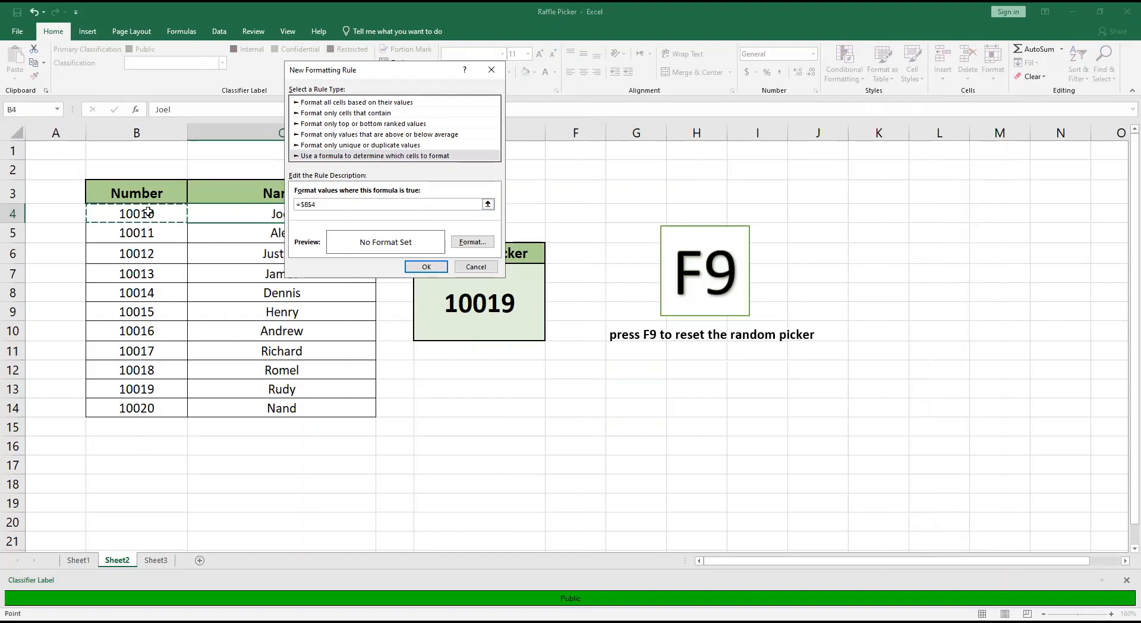
pyautogui.write('=')
pyautogui.click(515, 309)
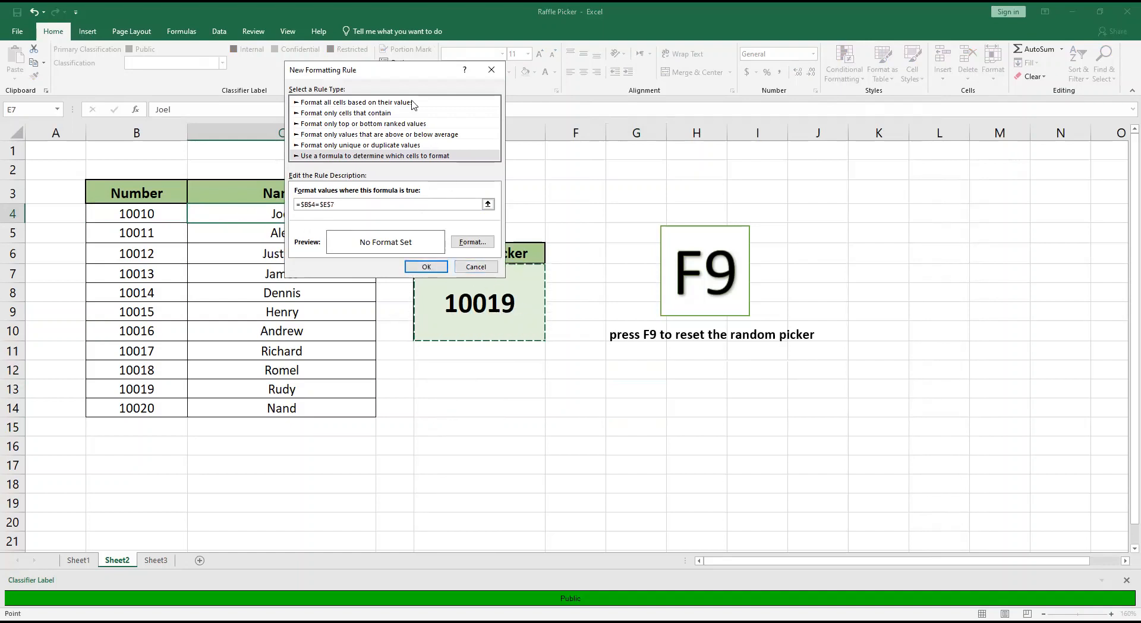
pyautogui.moveTo(399, 71); pyautogui.dragTo(793, 66)
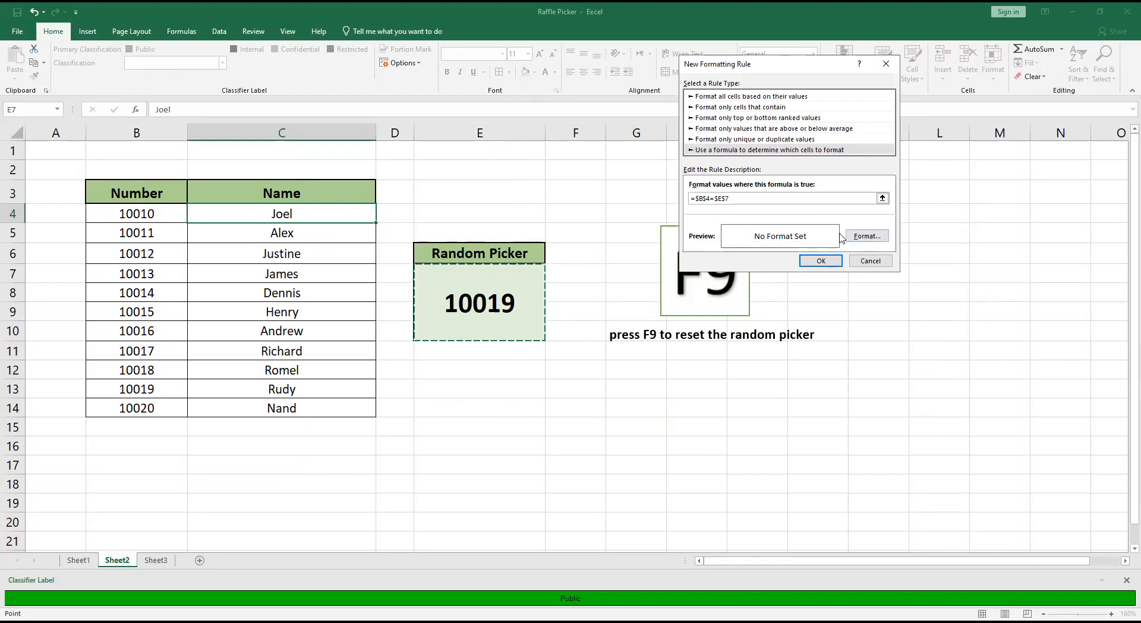
# Give the new formatting rule a yellow fill and apply it.
pyautogui.click(860, 237)
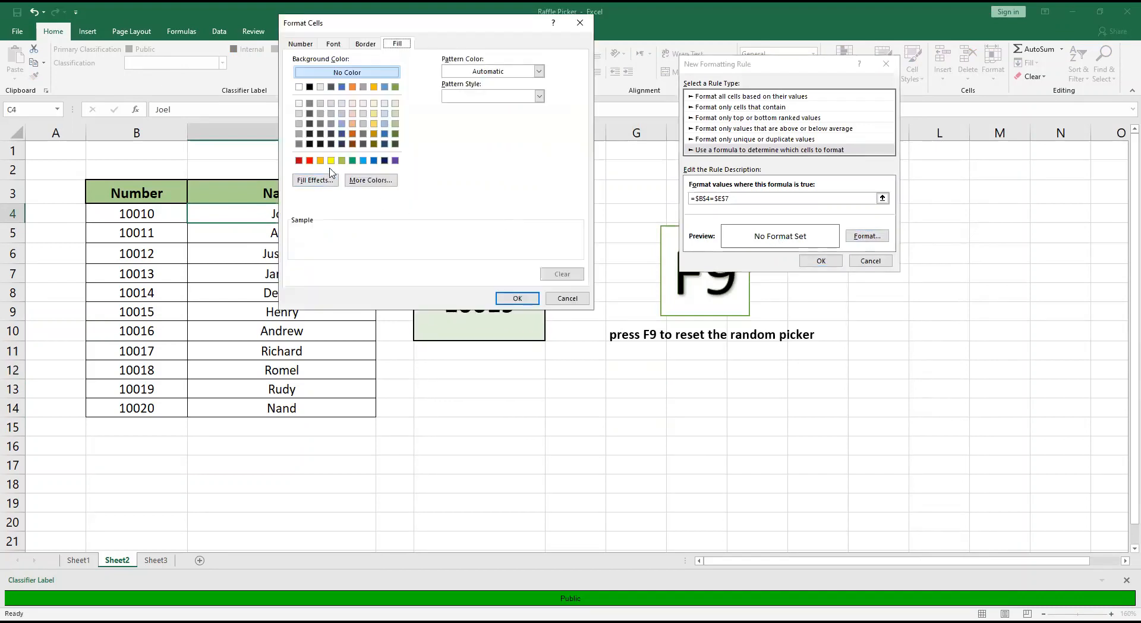
pyautogui.click(331, 161)
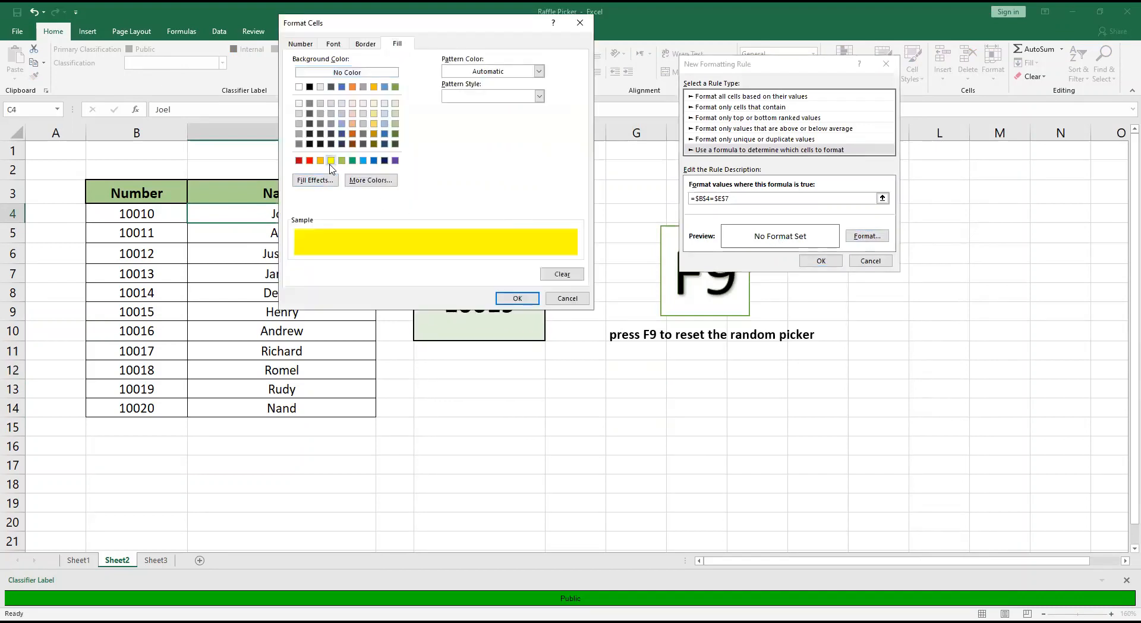
pyautogui.click(519, 301)
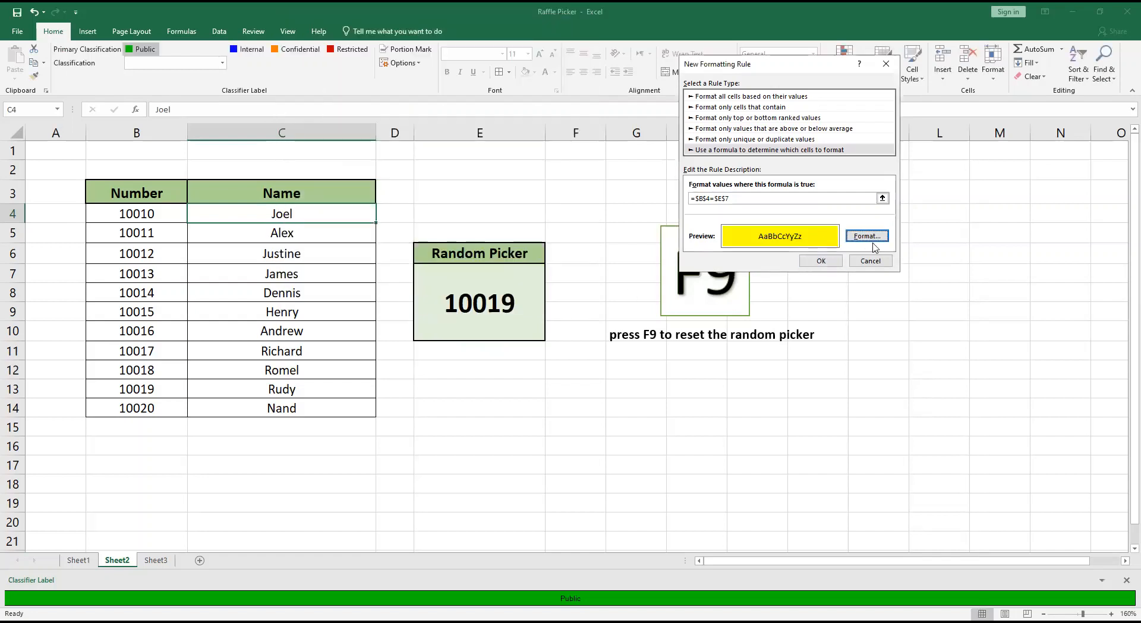
pyautogui.click(831, 262)
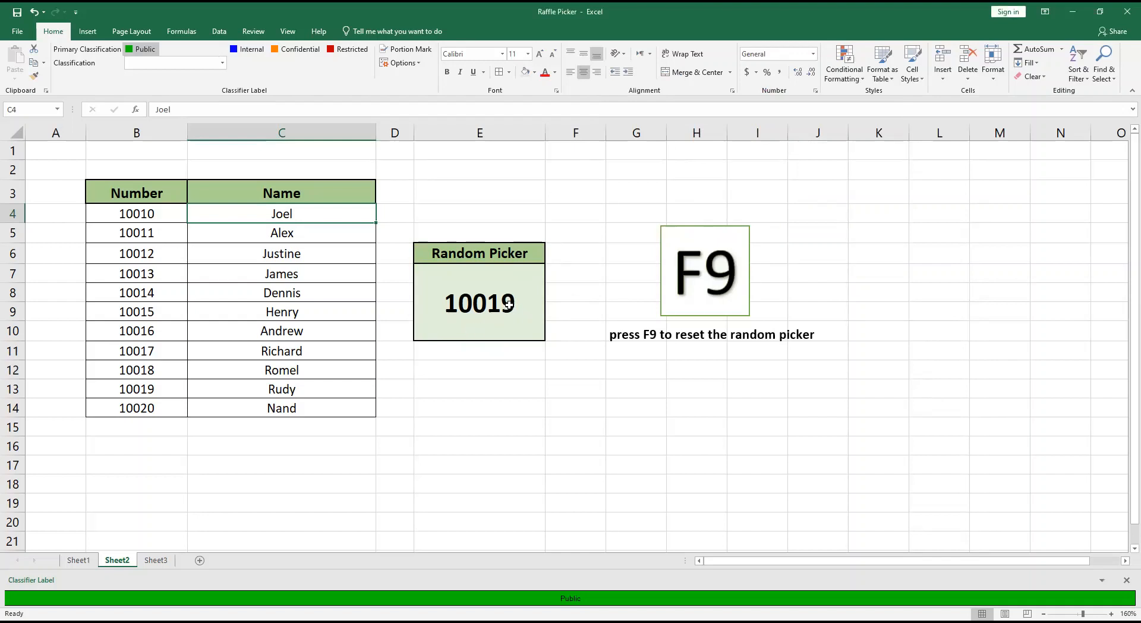
# Recalculate the random picker several times to test the highlighting rule on C4.
pyautogui.press('F9')
pyautogui.press('F9')
pyautogui.press('F9')
pyautogui.press('F9')
pyautogui.press('F9')
# Keep redrawing the random number until the picker lands on 10010, to check that C4 gets highlighted.
pyautogui.press('F9')
pyautogui.press('F9')
pyautogui.press('F9')
pyautogui.press('F9')
pyautogui.press('F9')
pyautogui.press('F9')
pyautogui.press('F9')
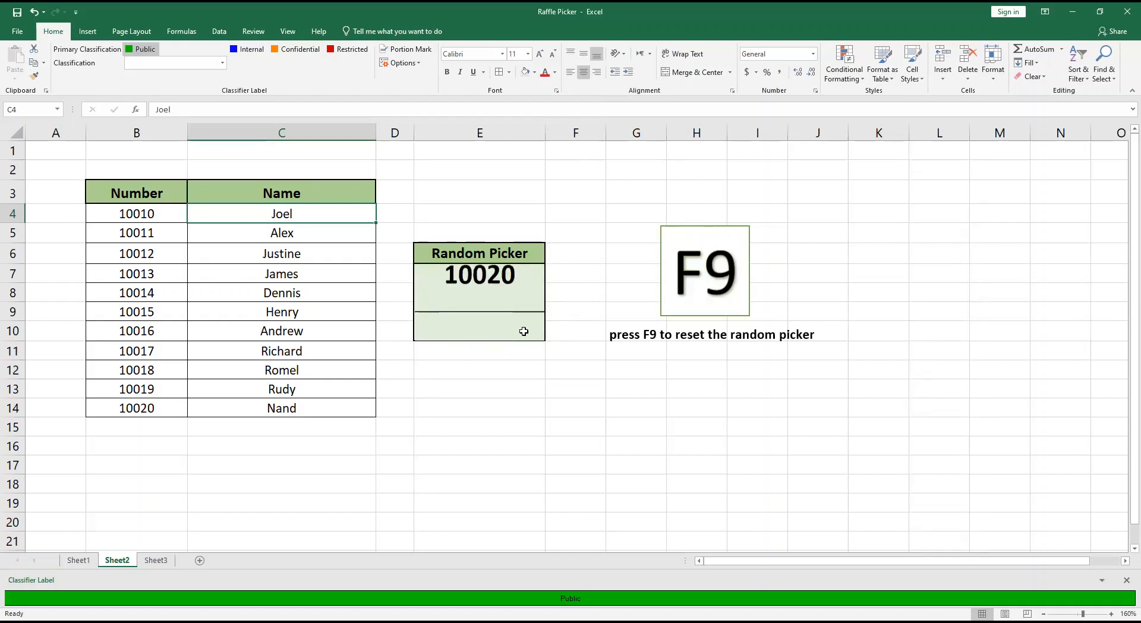
pyautogui.press('F9')
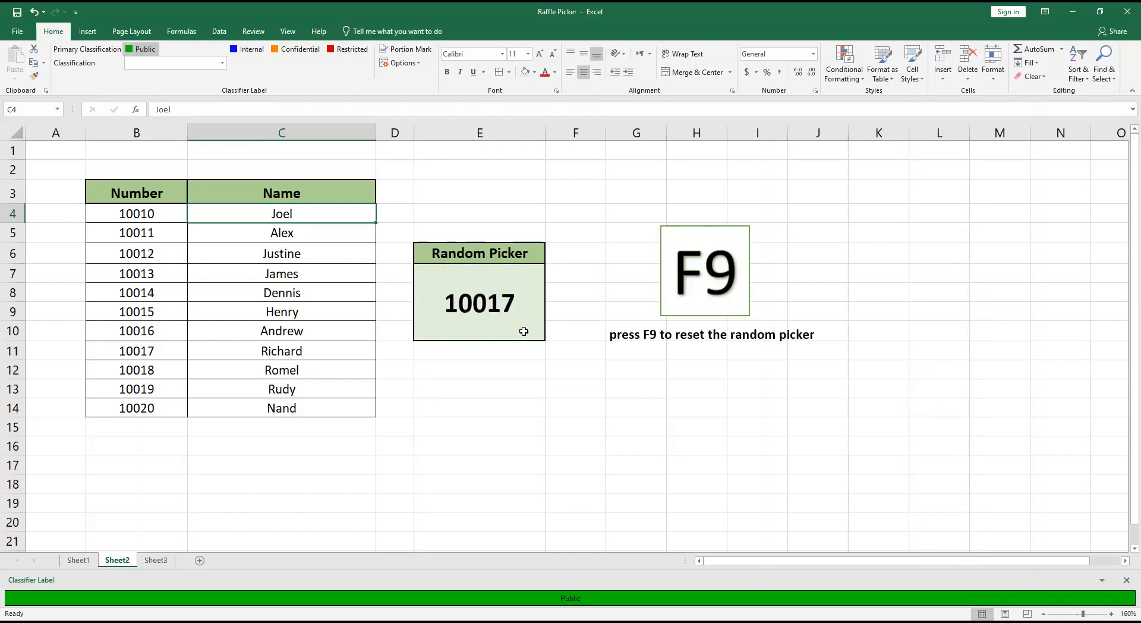
pyautogui.press('F9')
pyautogui.press('F9')
pyautogui.press('F9')
pyautogui.press('F9')
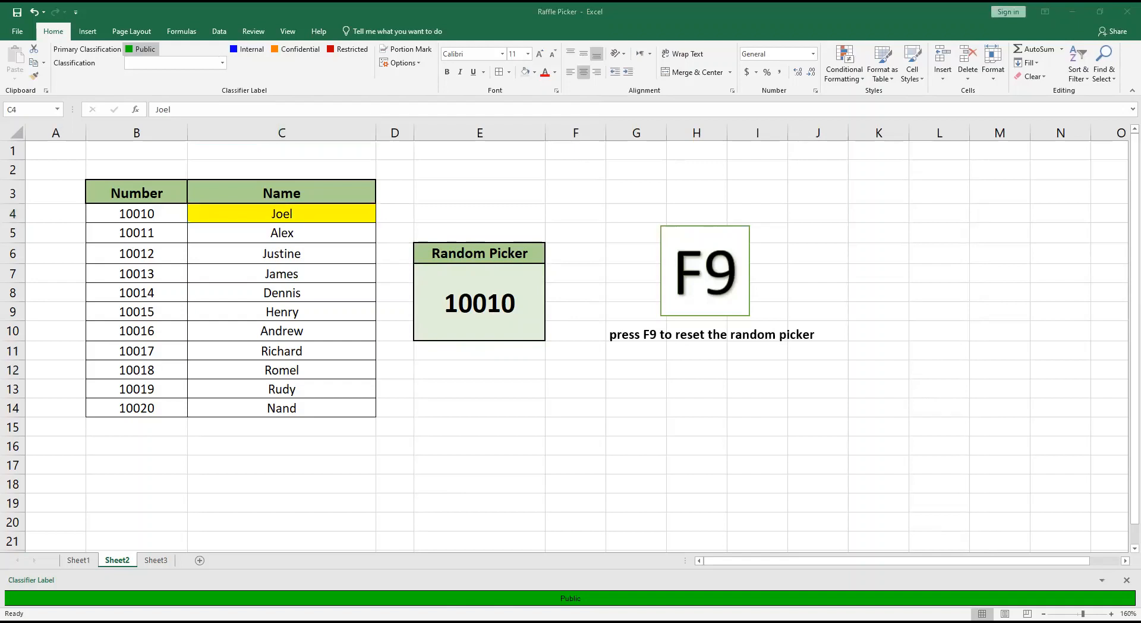
# Create a formula-based conditional formatting rule for cell C5 with the condition =$B$5=$E$7.
pyautogui.click(284, 234)
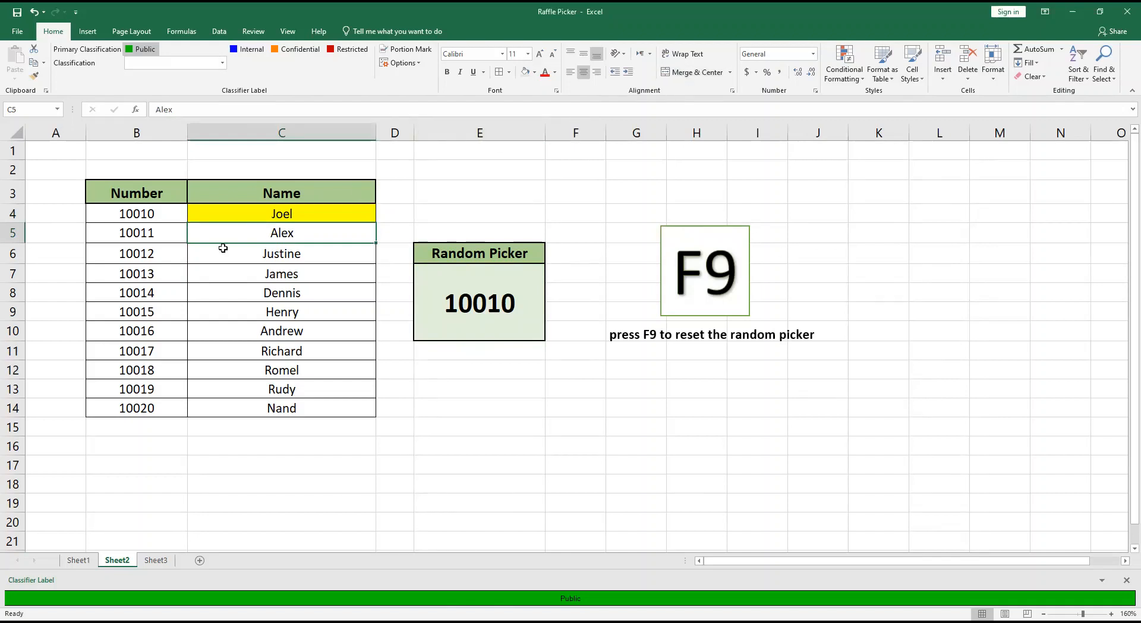
pyautogui.click(849, 74)
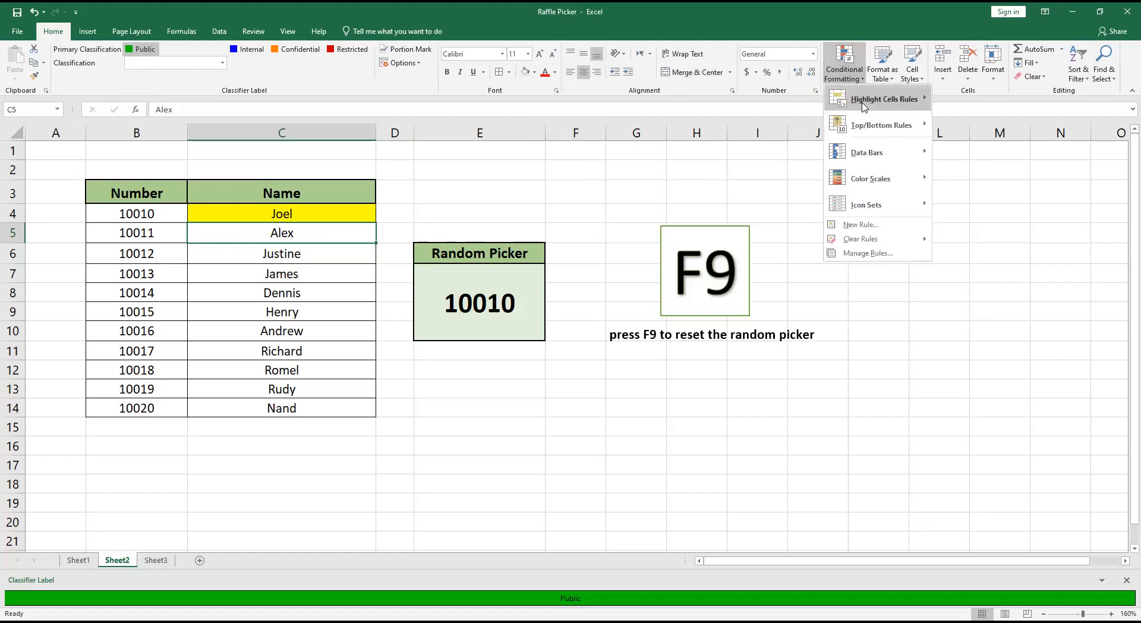
pyautogui.click(868, 228)
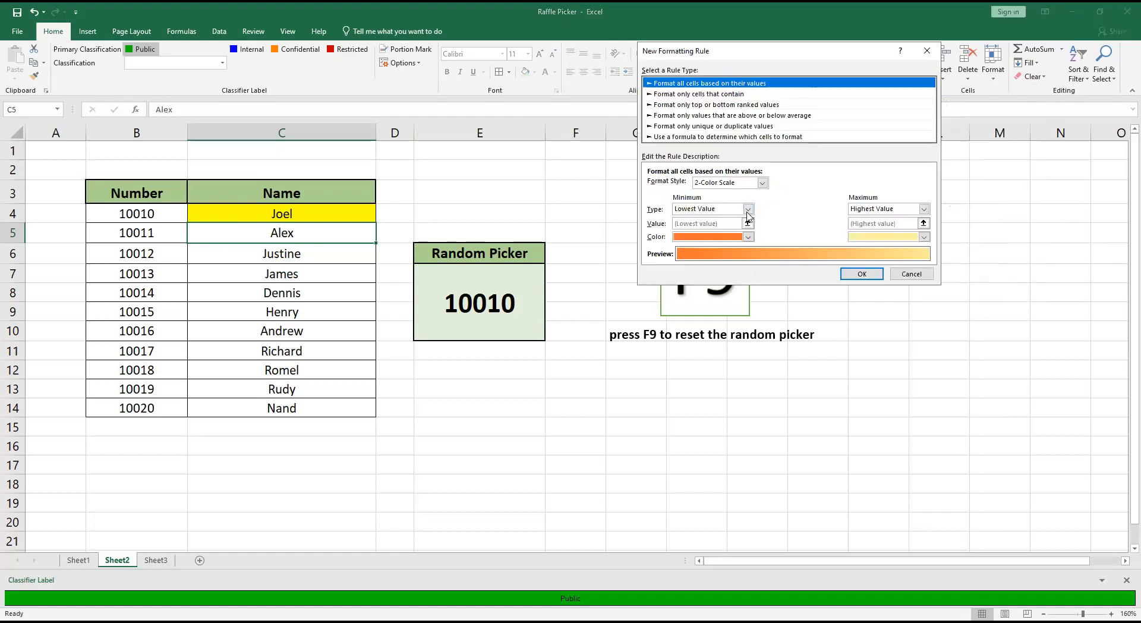
pyautogui.click(732, 138)
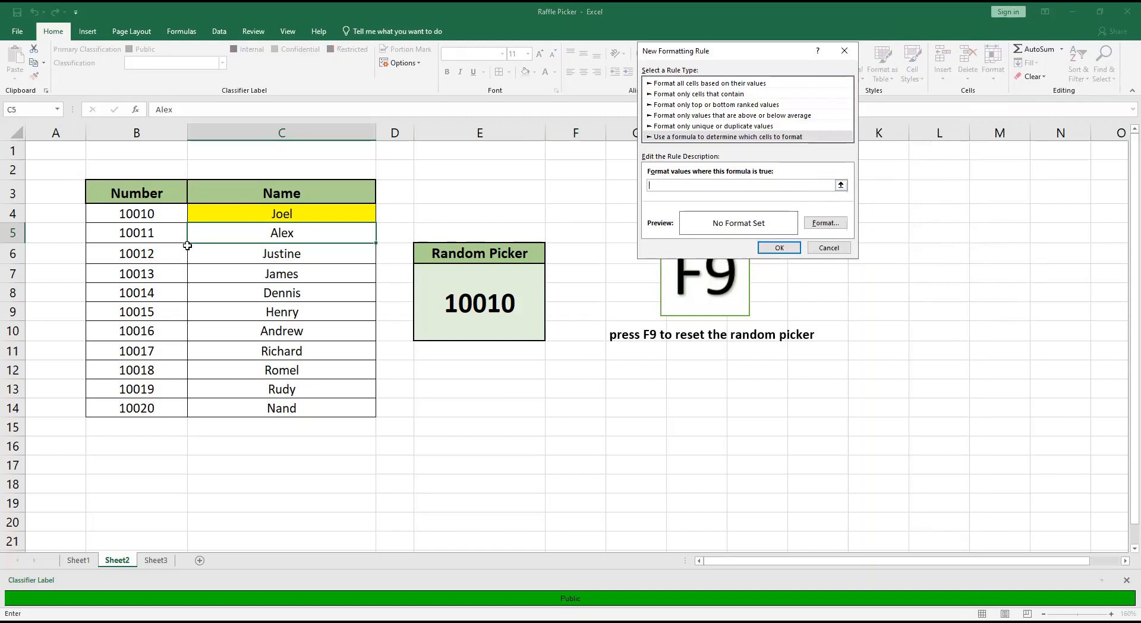
pyautogui.click(160, 237)
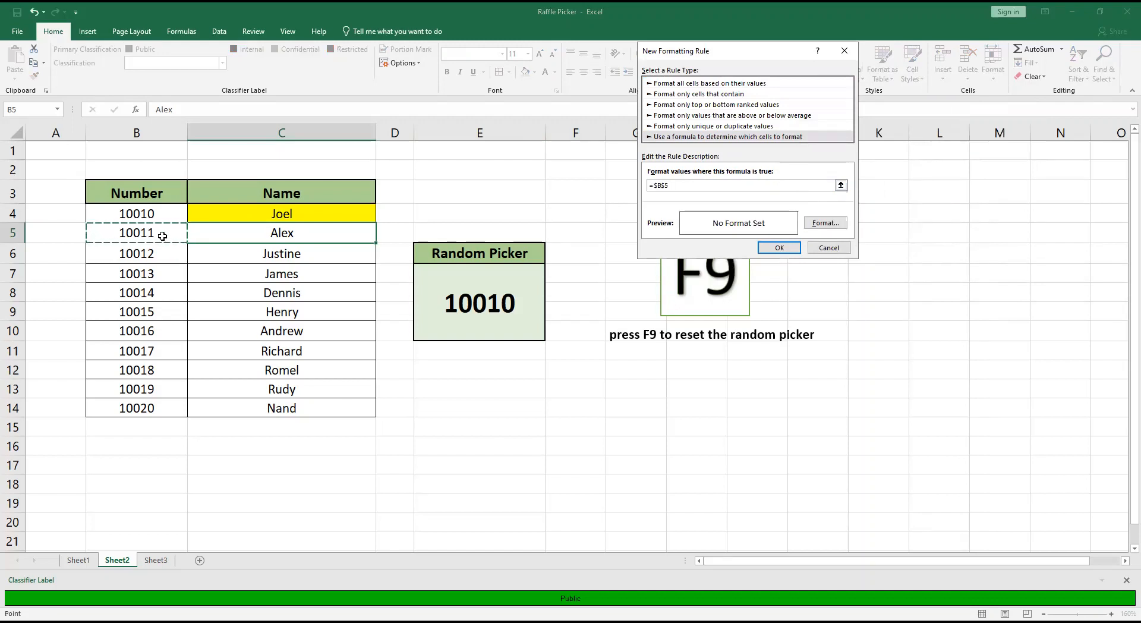
pyautogui.write('=')
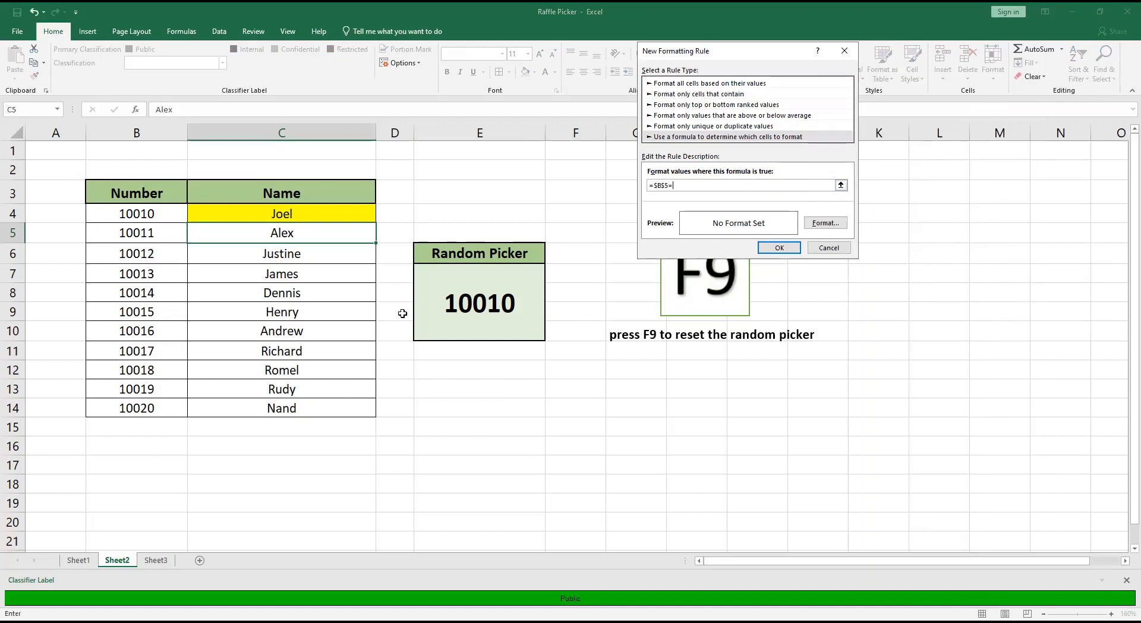
pyautogui.click(458, 315)
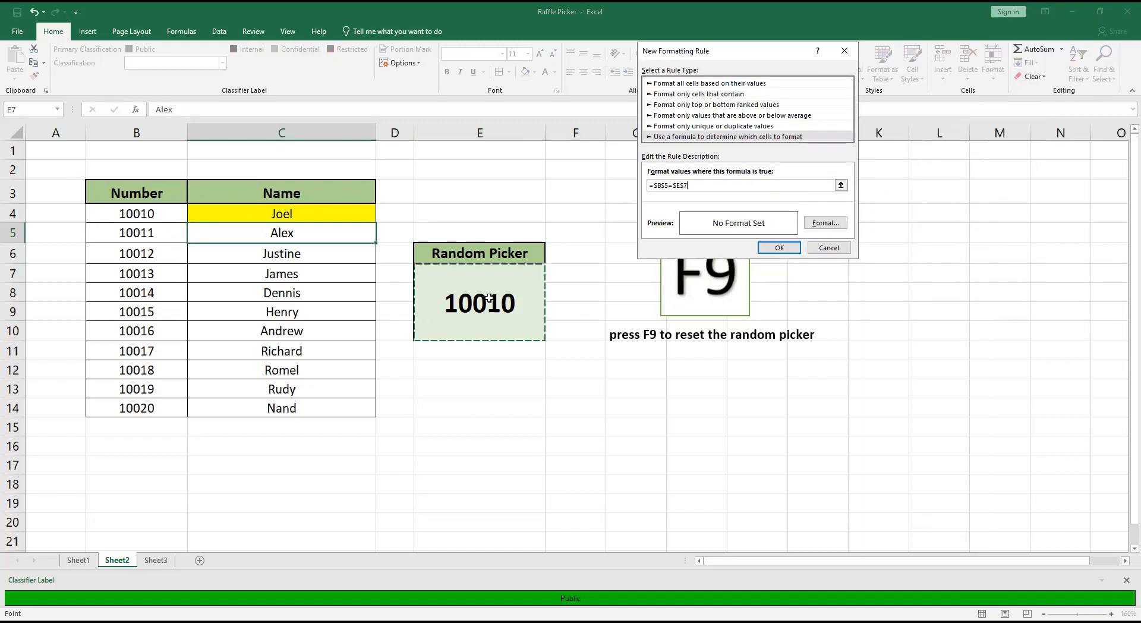
# Give the C5 formatting rule a yellow fill and apply it.
pyautogui.click(824, 223)
pyautogui.click(685, 149)
pyautogui.click(868, 294)
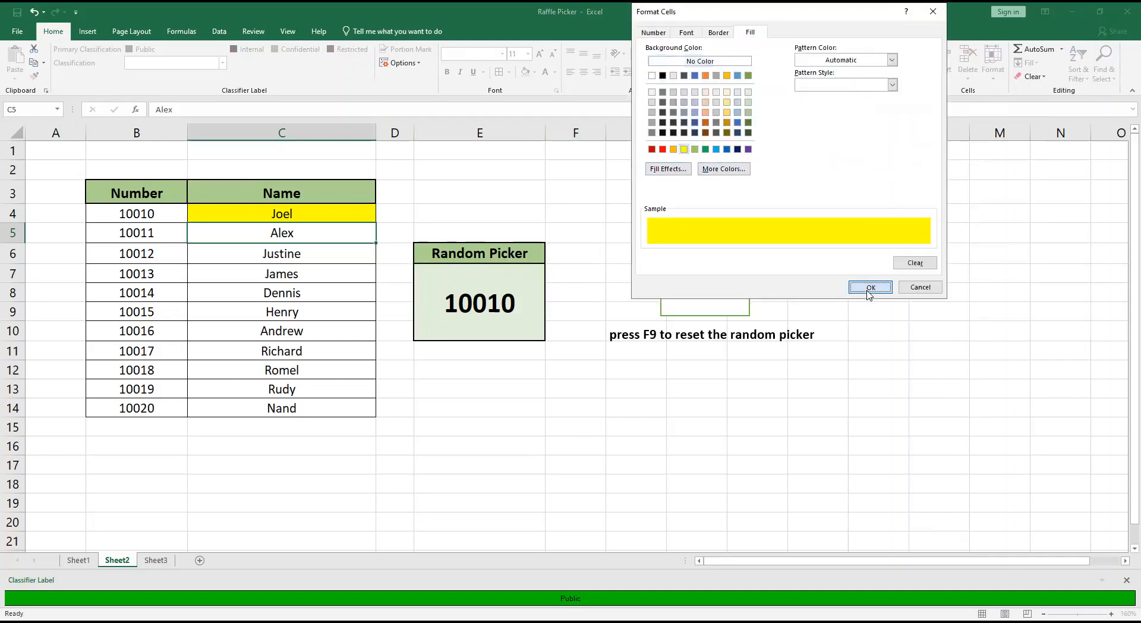
pyautogui.click(792, 247)
# Create a formula-based conditional formatting rule for cell C6 with the condition =$B$6=$E$7.
pyautogui.click(308, 253)
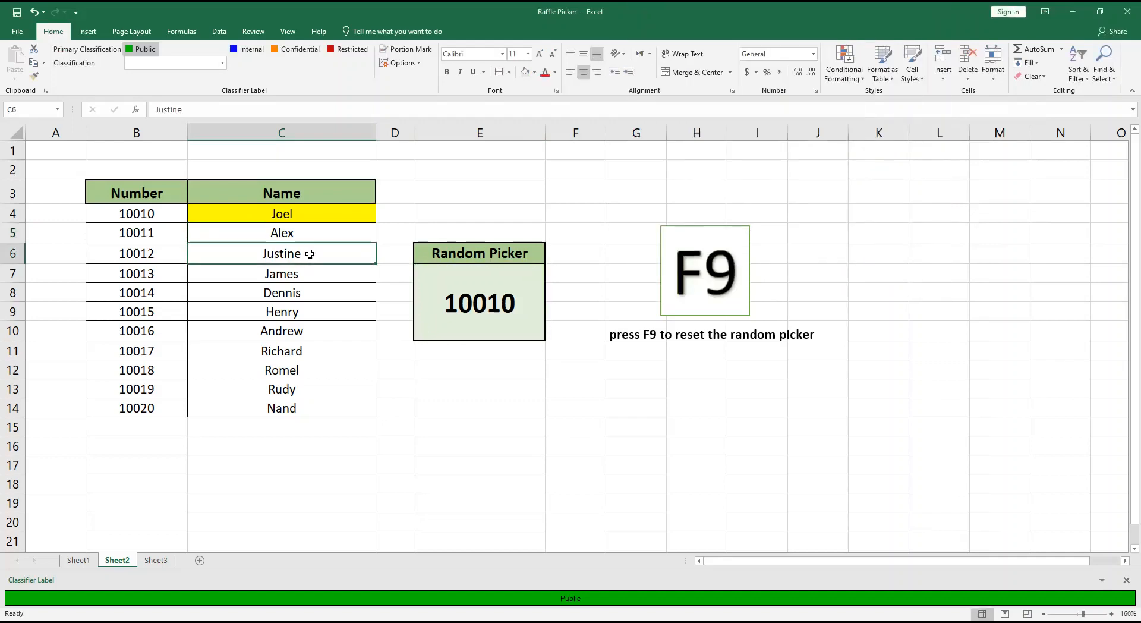
pyautogui.click(847, 75)
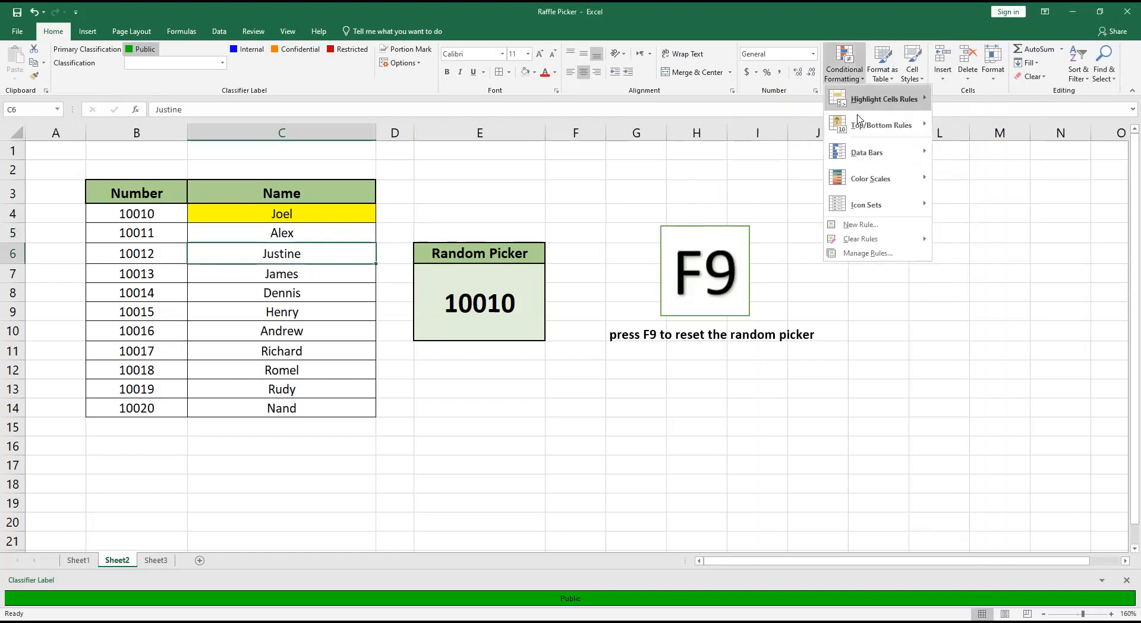
pyautogui.click(859, 225)
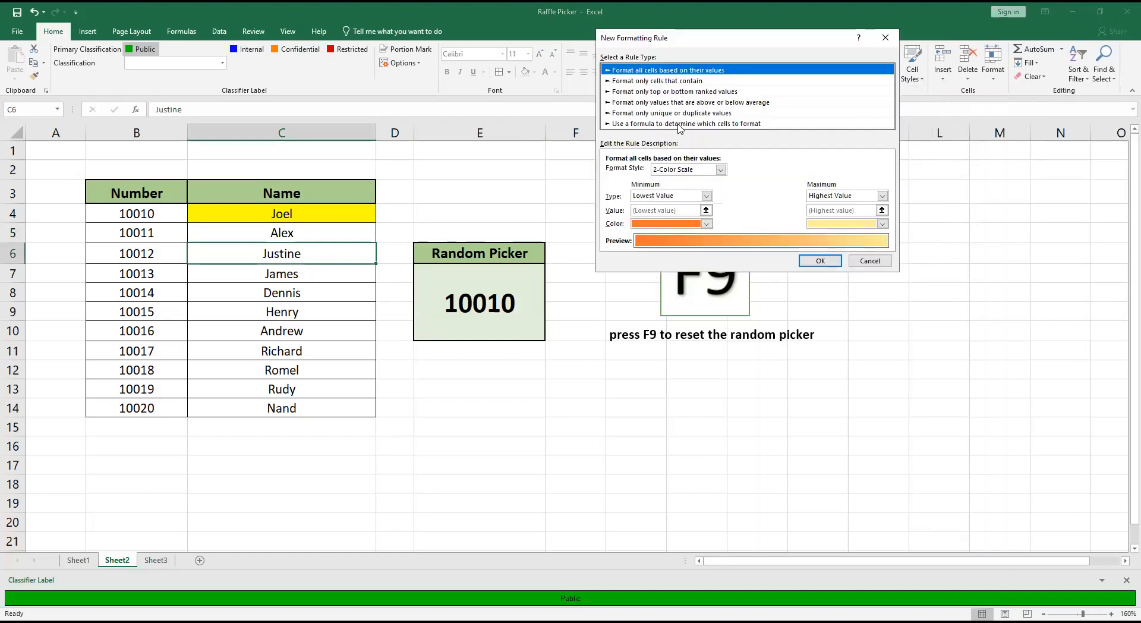
pyautogui.click(683, 124)
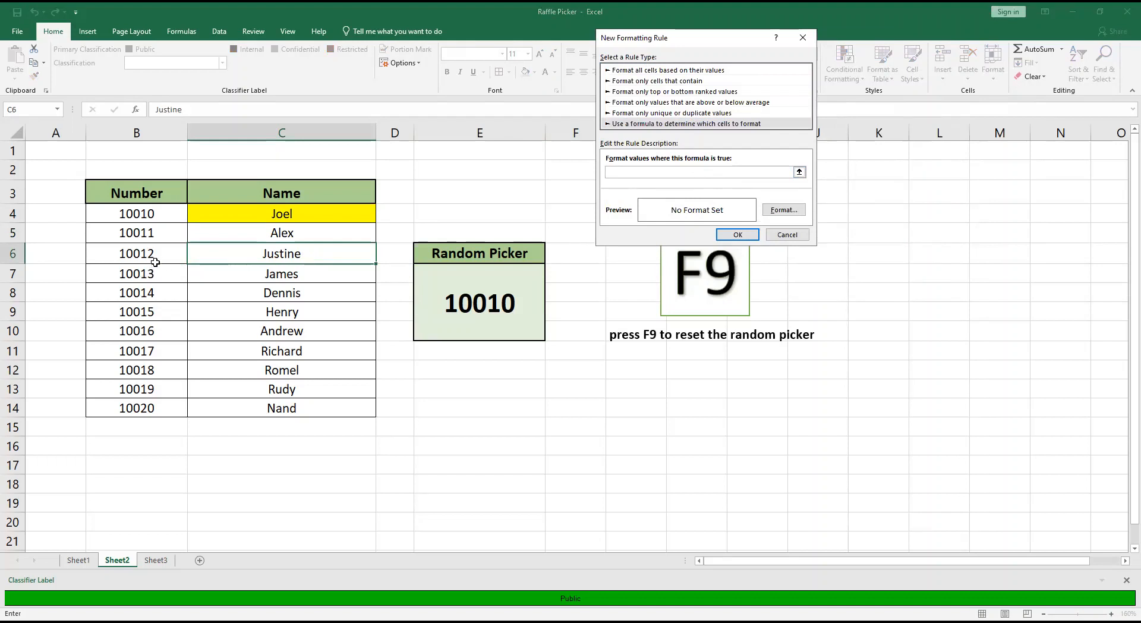
pyautogui.click(140, 255)
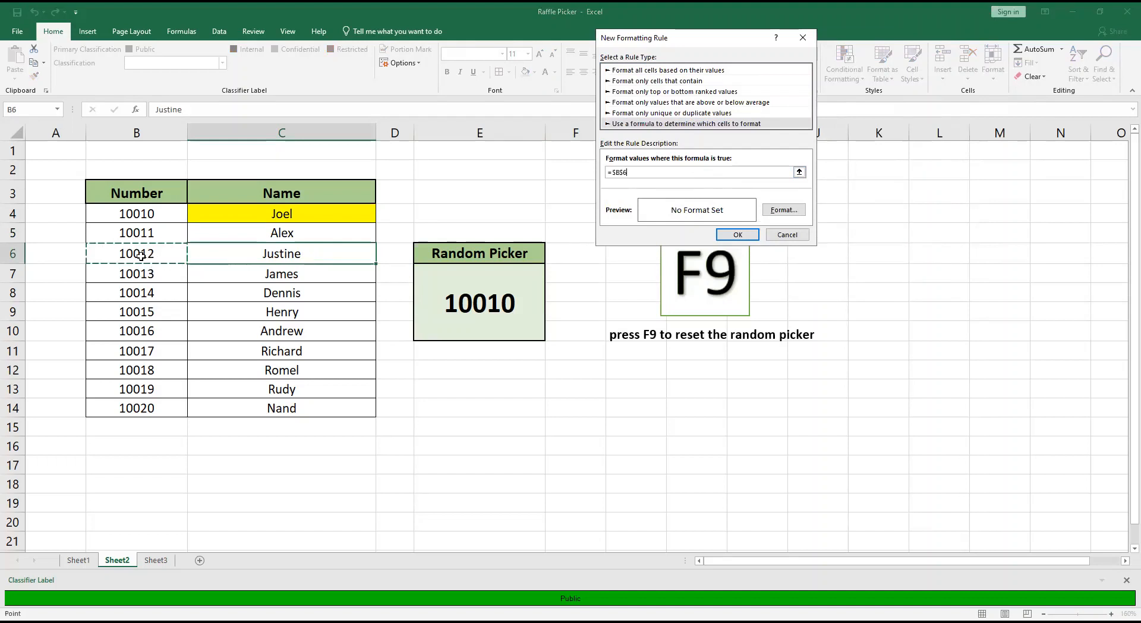
pyautogui.write('=')
pyautogui.click(498, 284)
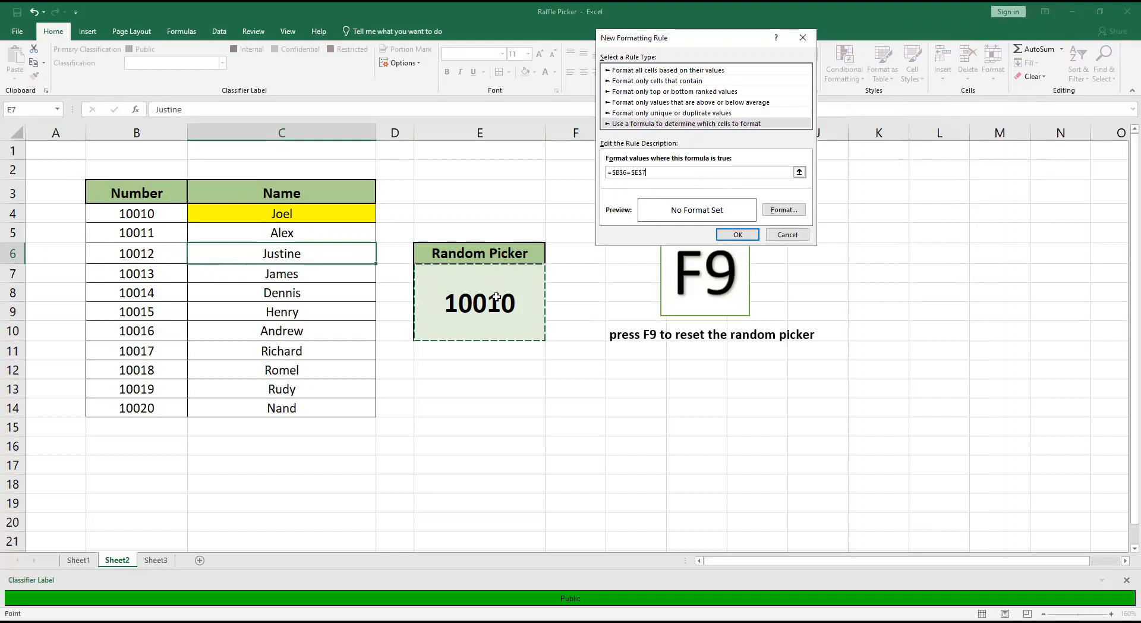
# Give the C6 formatting rule a yellow fill and apply it.
pyautogui.click(779, 210)
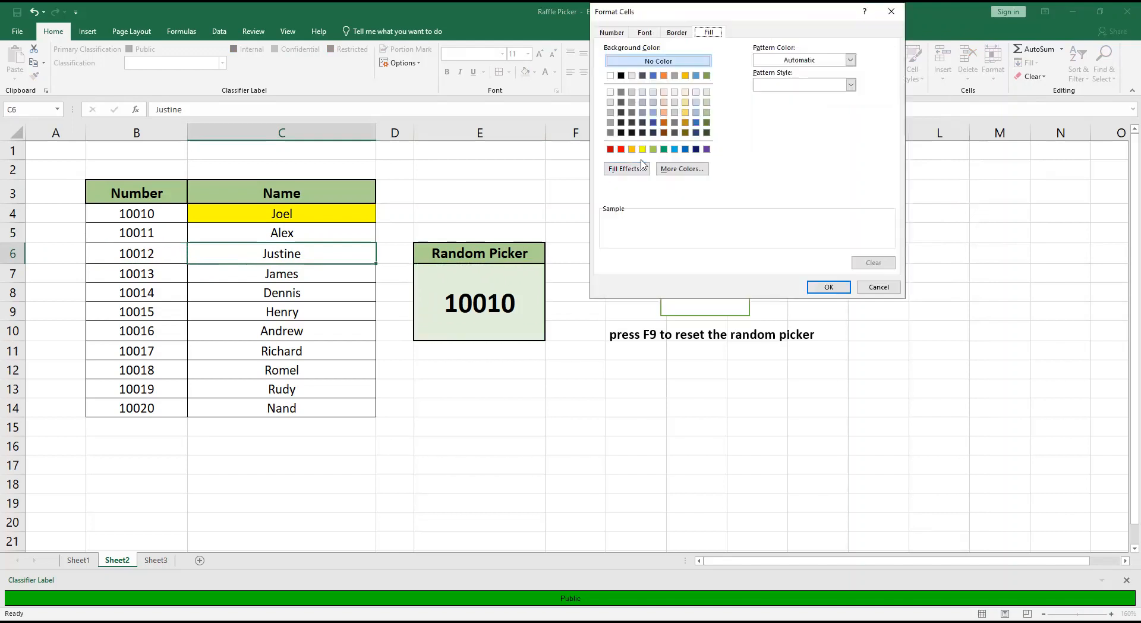
pyautogui.click(643, 149)
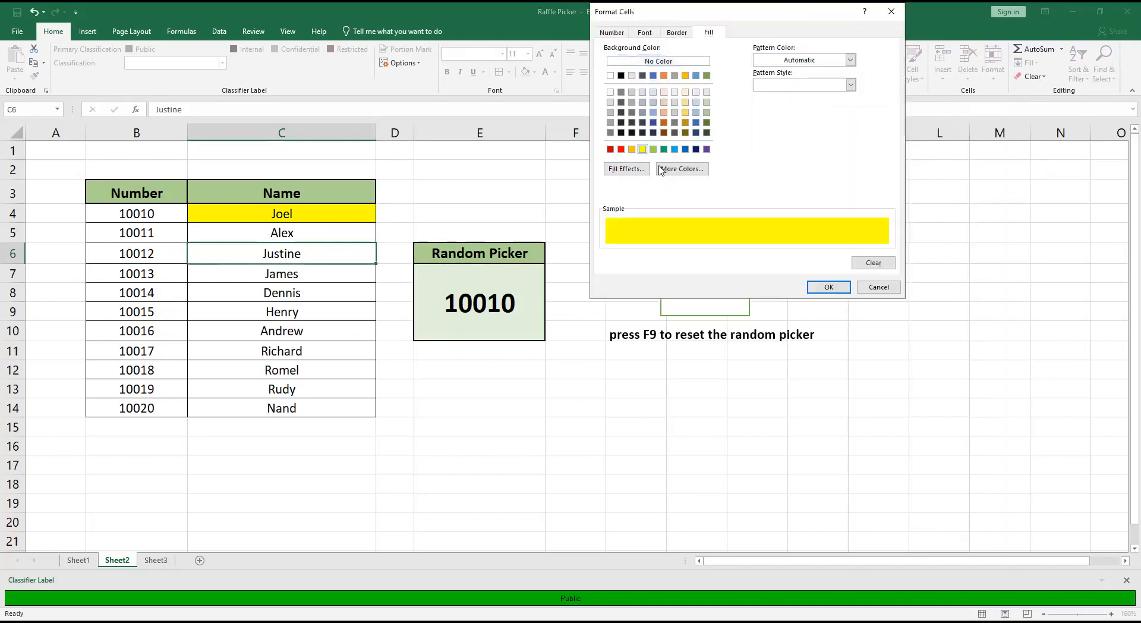
pyautogui.click(828, 287)
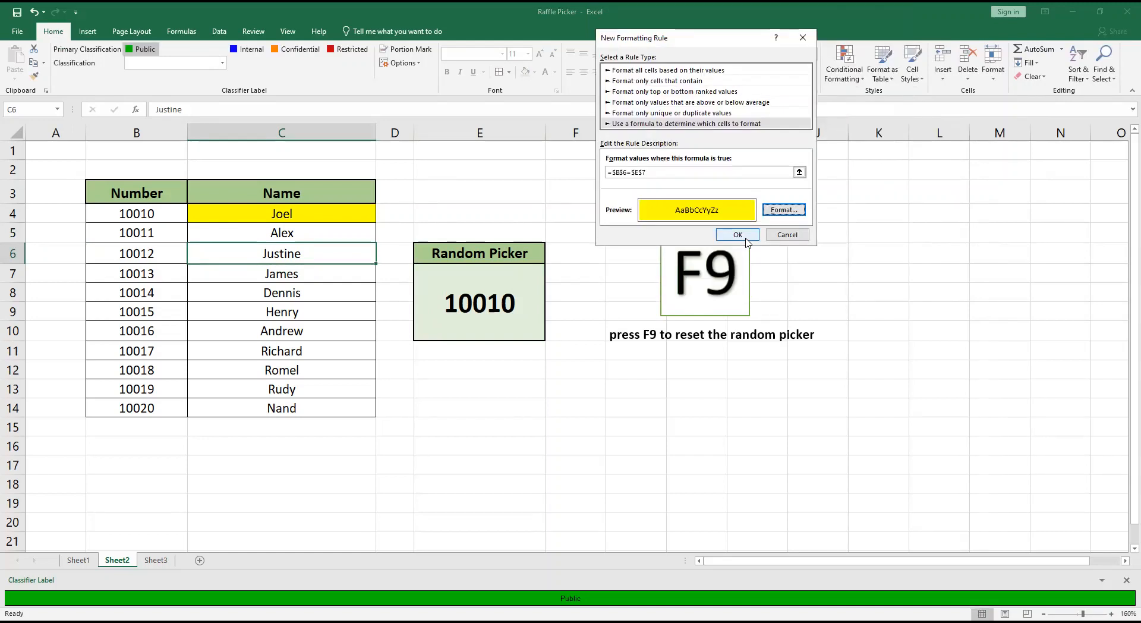
pyautogui.press('Return')
# Create a formula-based conditional formatting rule for cell C7 with the condition =$B$7=$E$7.
pyautogui.click(302, 277)
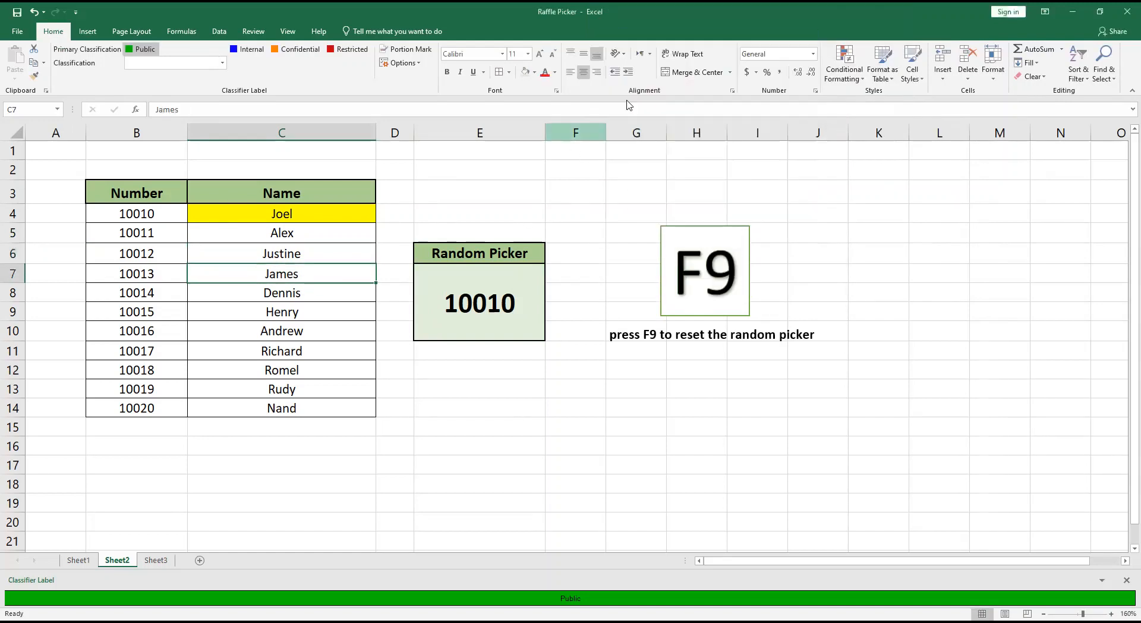
pyautogui.click(842, 69)
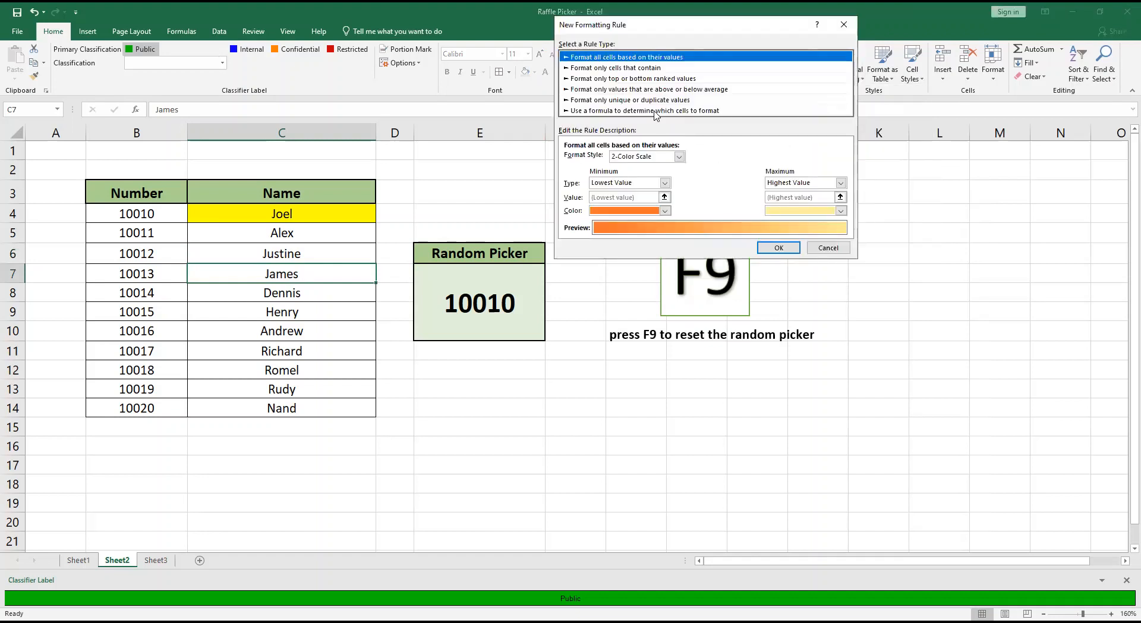
pyautogui.click(654, 111)
pyautogui.click(580, 159)
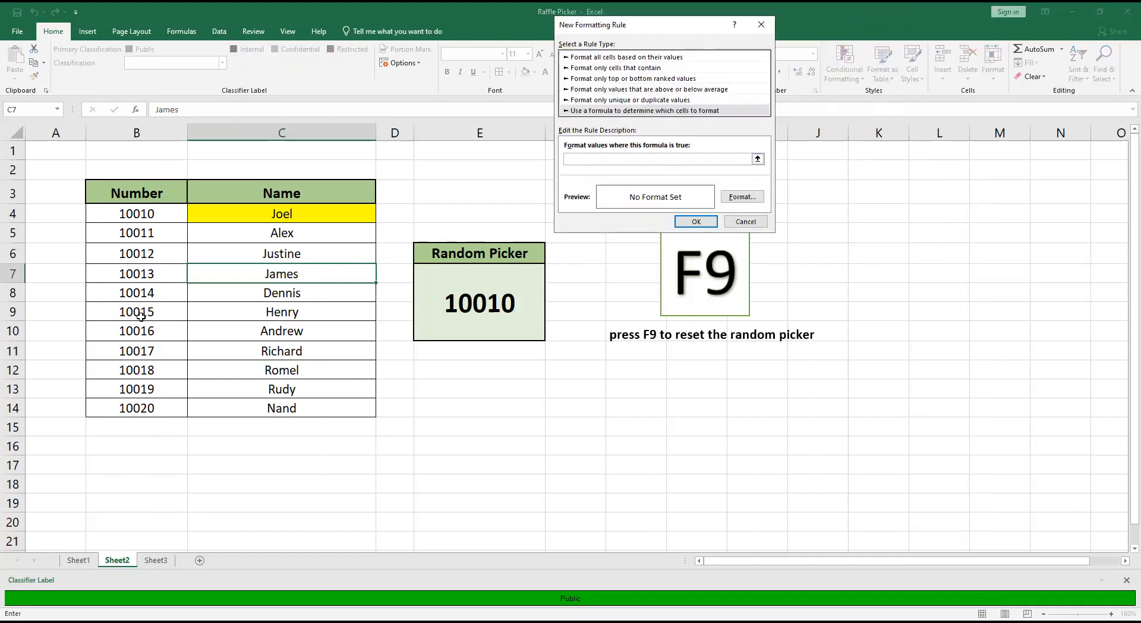
pyautogui.write('=')
pyautogui.click(179, 274)
pyautogui.write('=')
pyautogui.click(475, 299)
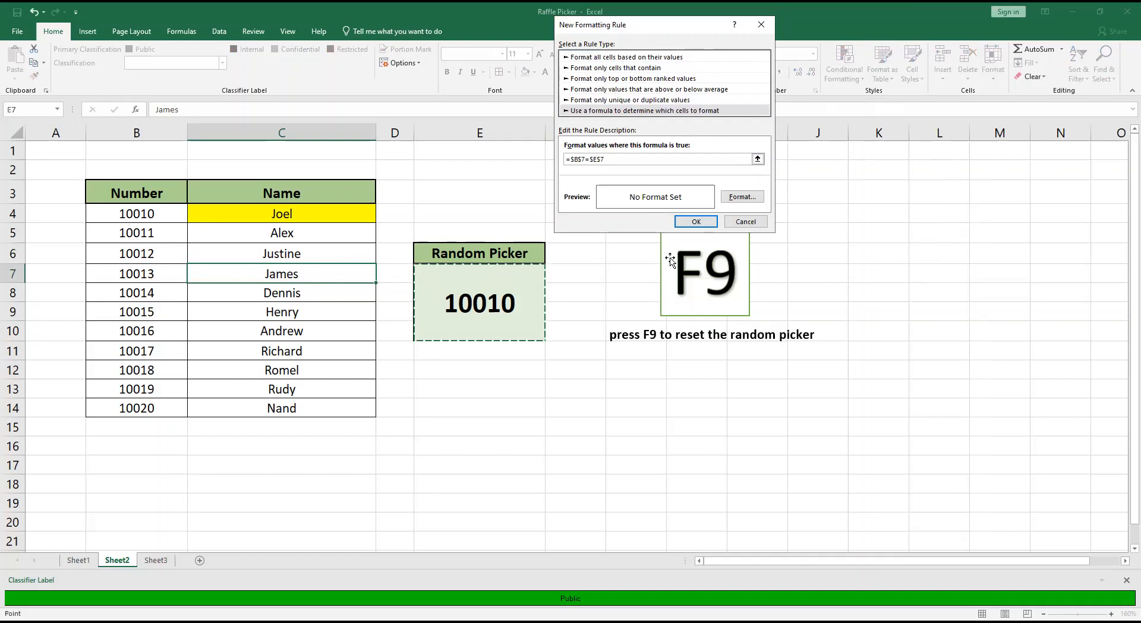
# Give the C7 formatting rule a yellow fill and apply it.
pyautogui.click(742, 197)
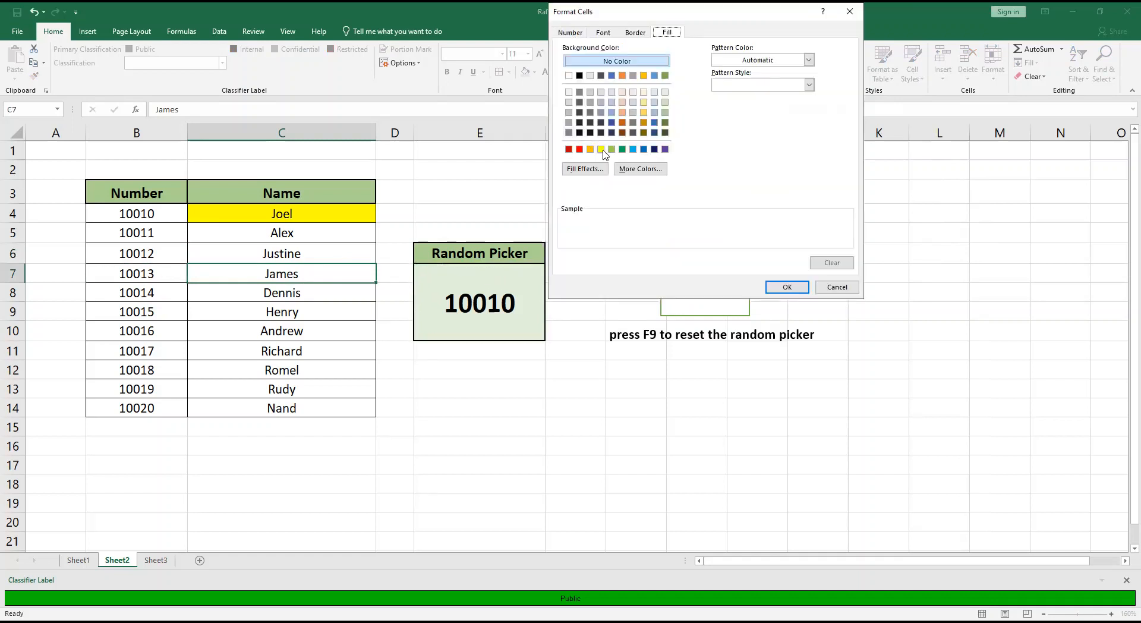
pyautogui.click(602, 149)
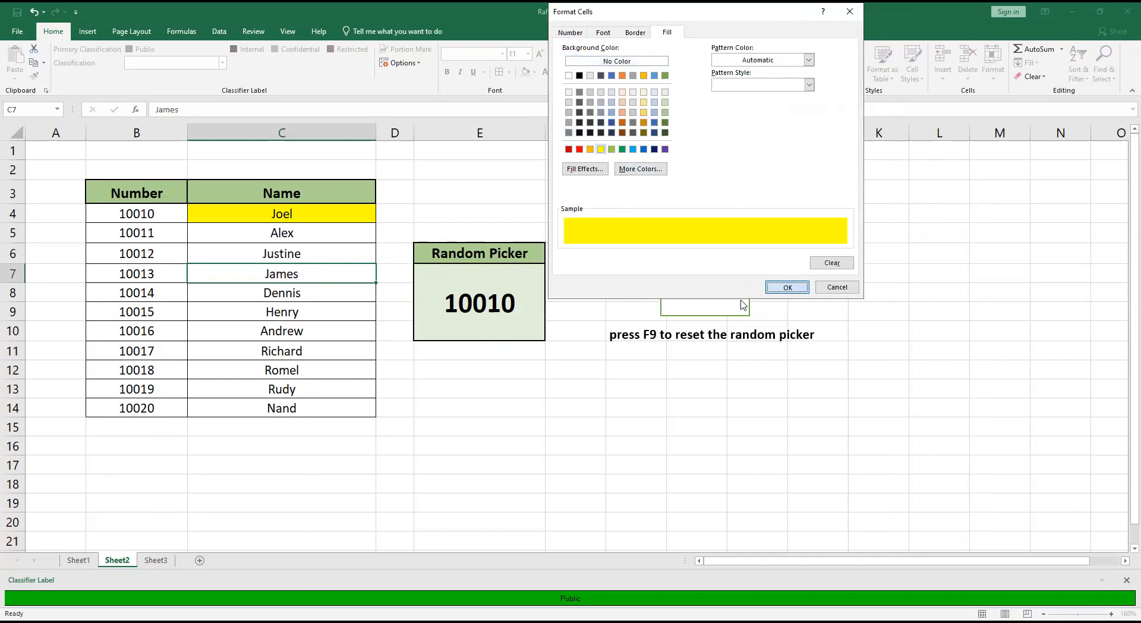
pyautogui.click(788, 287)
pyautogui.click(692, 222)
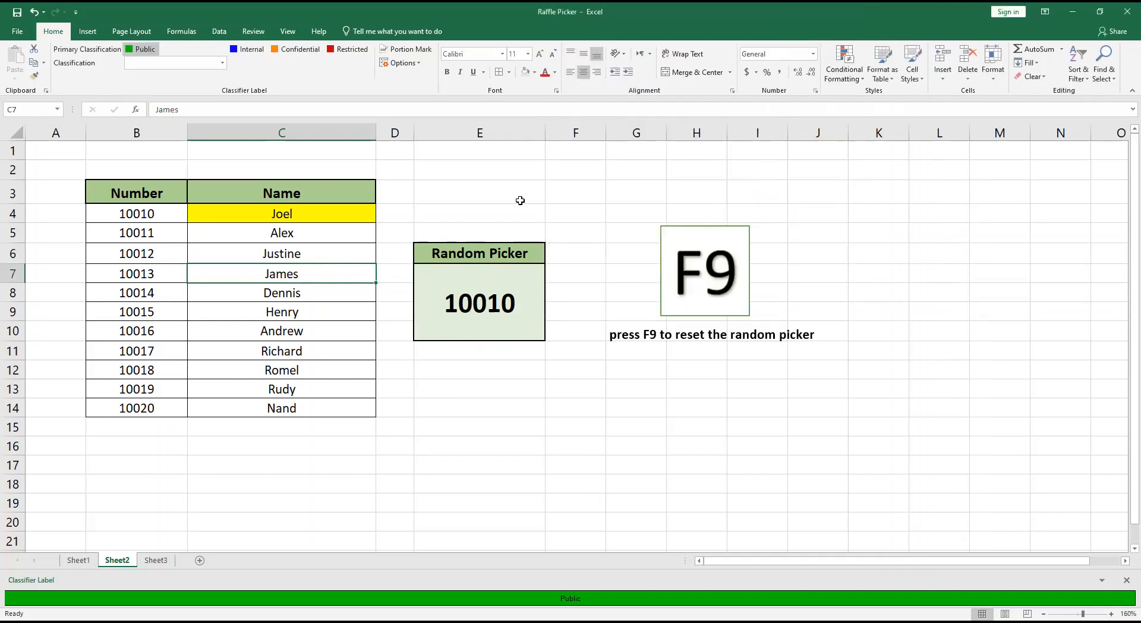
# Create a formula-based conditional formatting rule for cell C8 with the condition =$B$8=$E$7.
pyautogui.click(311, 297)
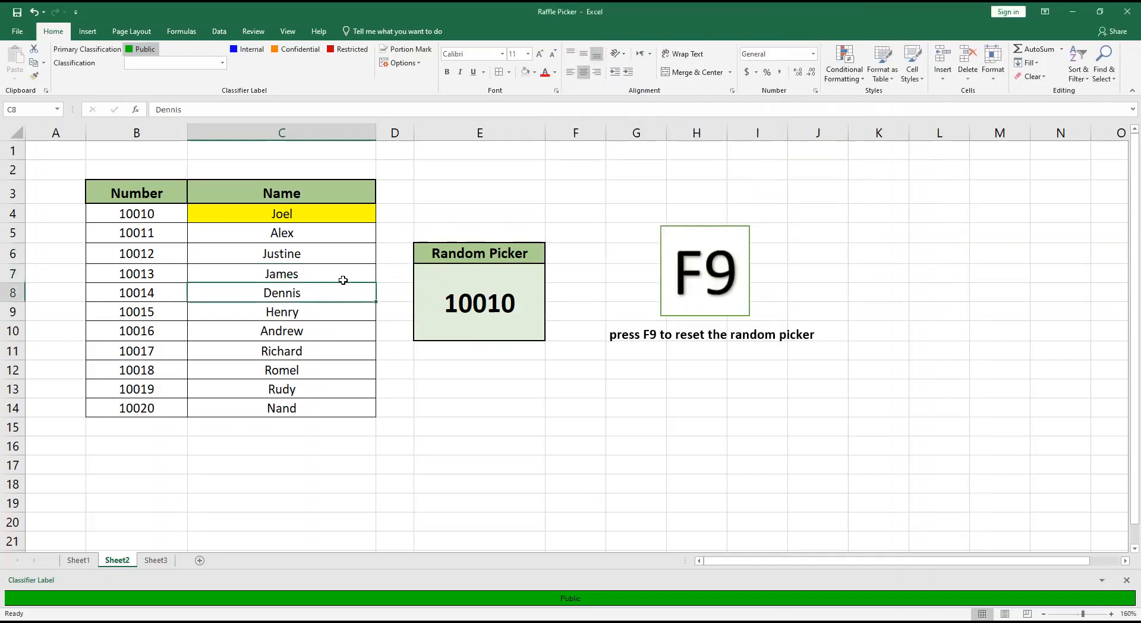
pyautogui.click(846, 76)
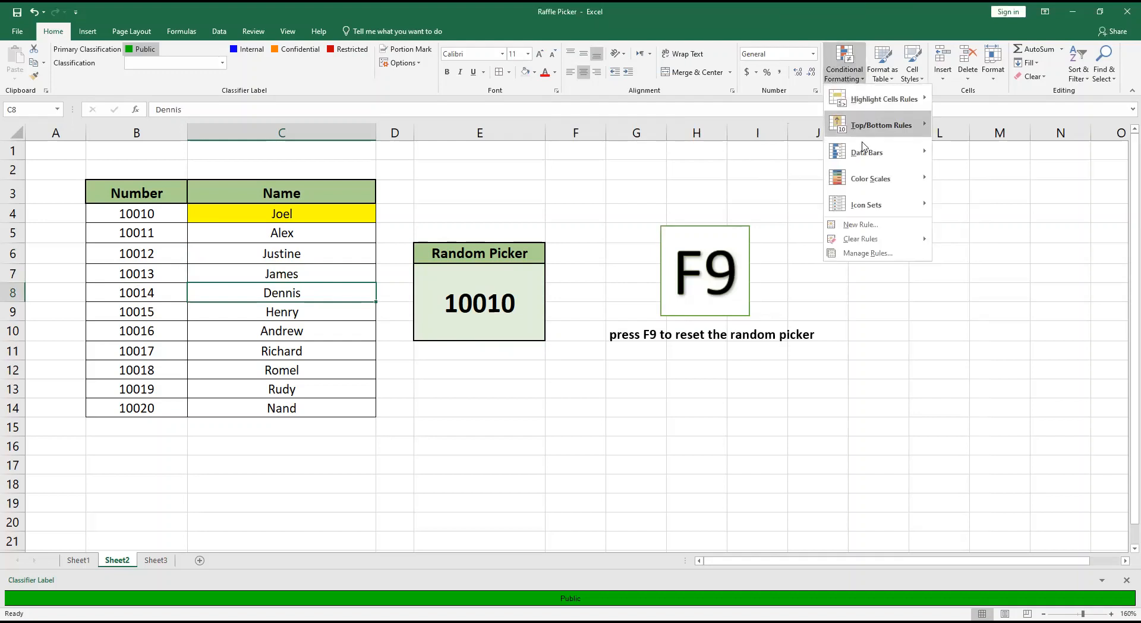
pyautogui.click(862, 225)
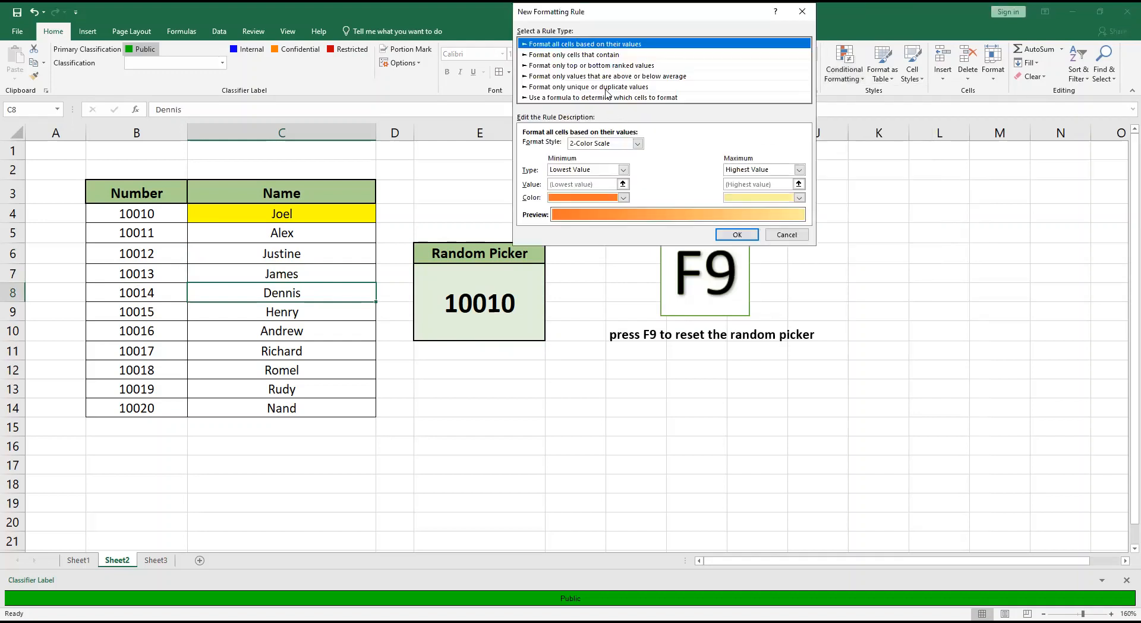
pyautogui.click(607, 98)
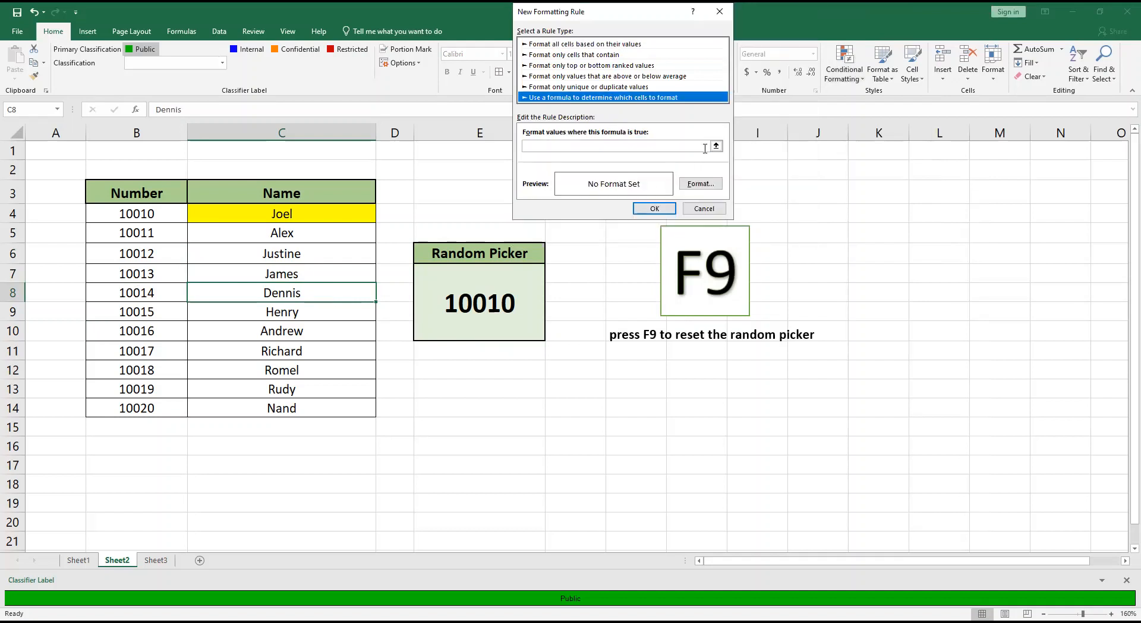
pyautogui.click(678, 144)
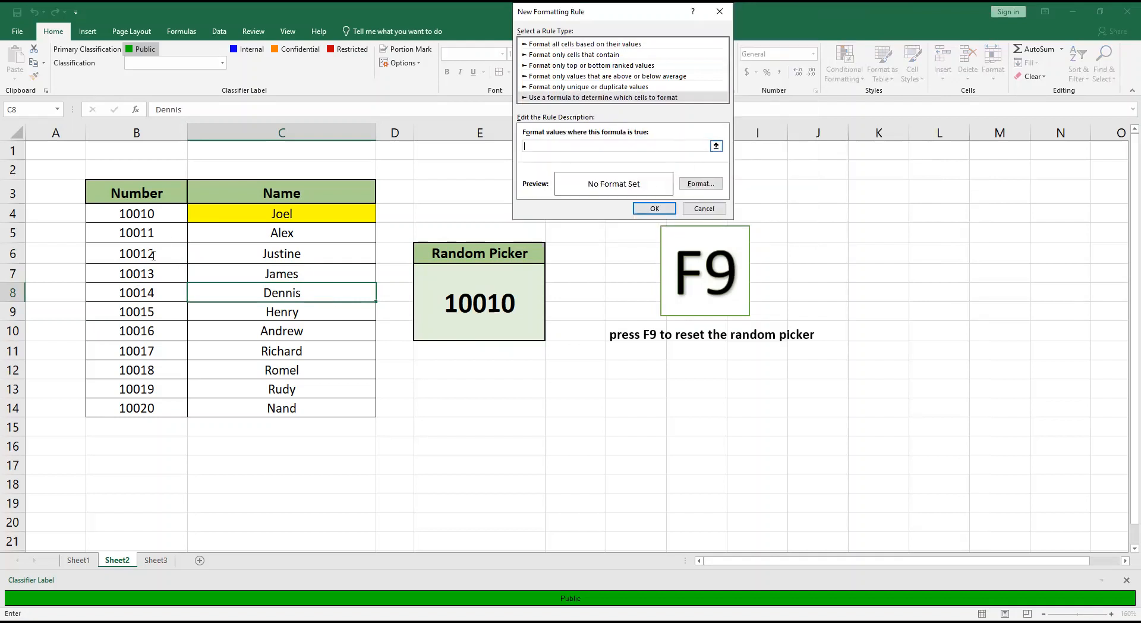
pyautogui.write('=')
pyautogui.click(130, 290)
pyautogui.write('=')
pyautogui.click(501, 284)
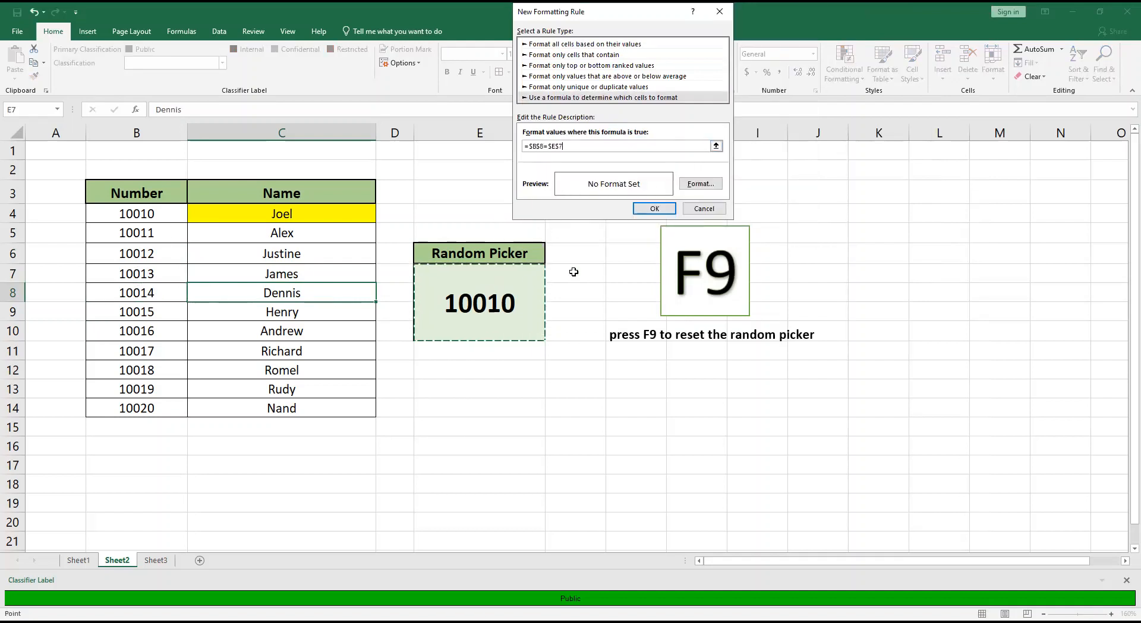
# Give the C8 formatting rule a yellow fill and apply it.
pyautogui.click(693, 185)
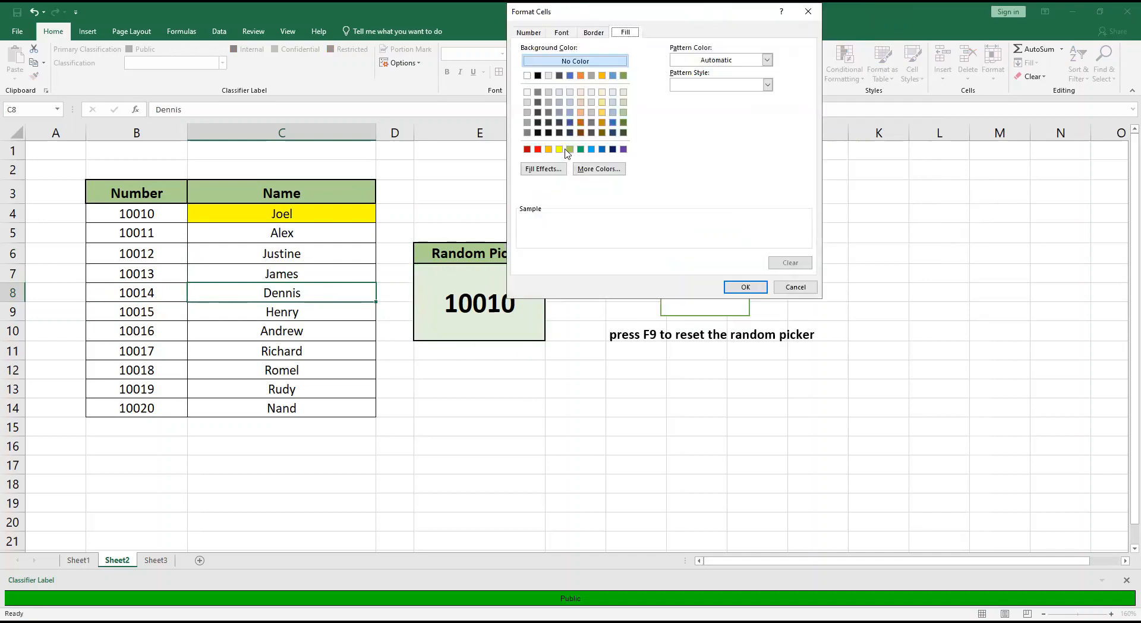
pyautogui.click(559, 149)
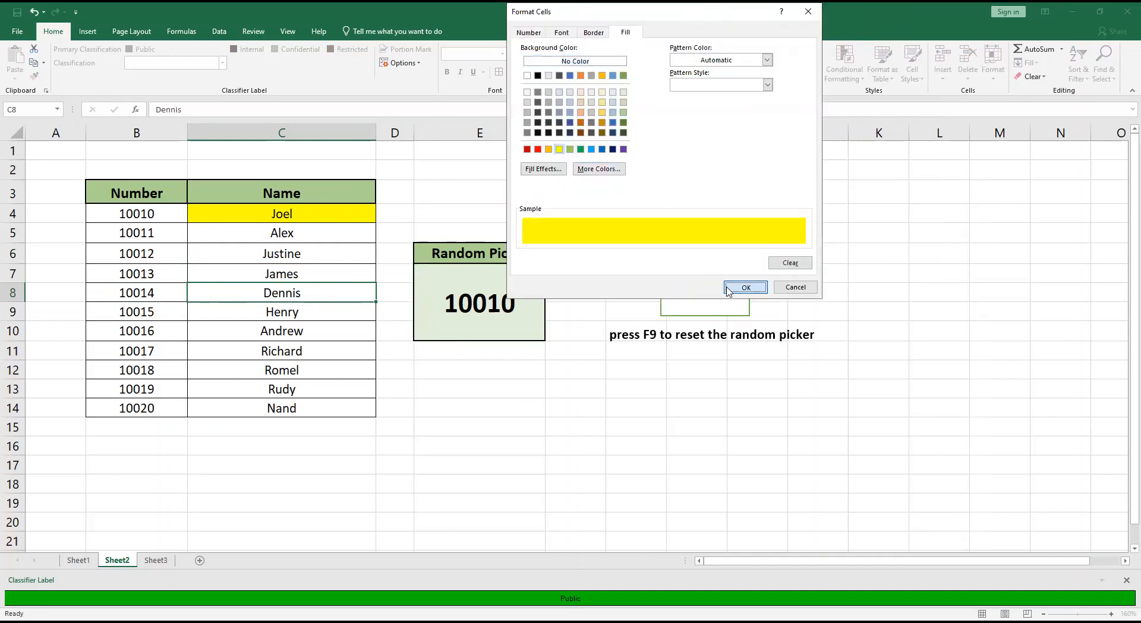
pyautogui.click(746, 287)
pyautogui.click(658, 282)
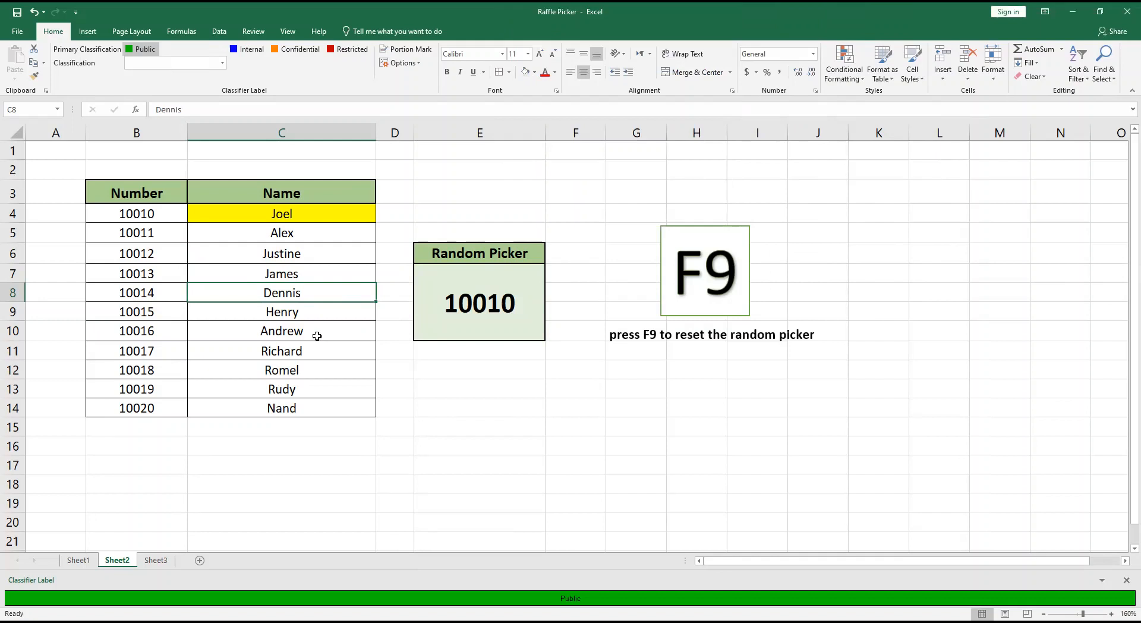
# Create a formula-based conditional formatting rule for cell C9 with the condition =$B$9=$E$7.
pyautogui.click(277, 314)
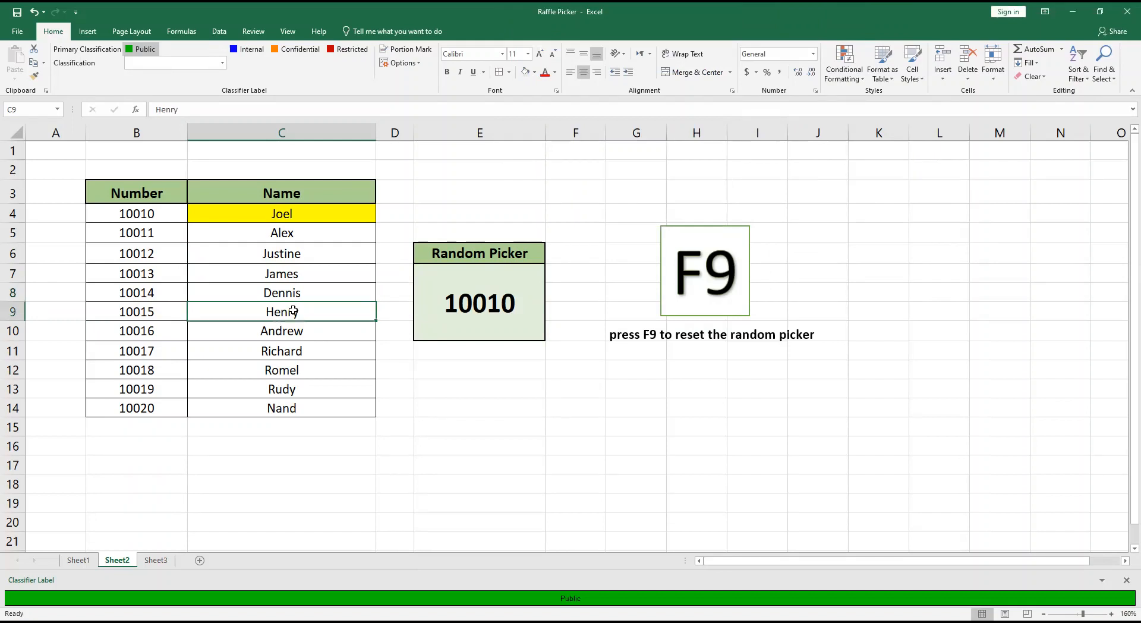
pyautogui.click(840, 84)
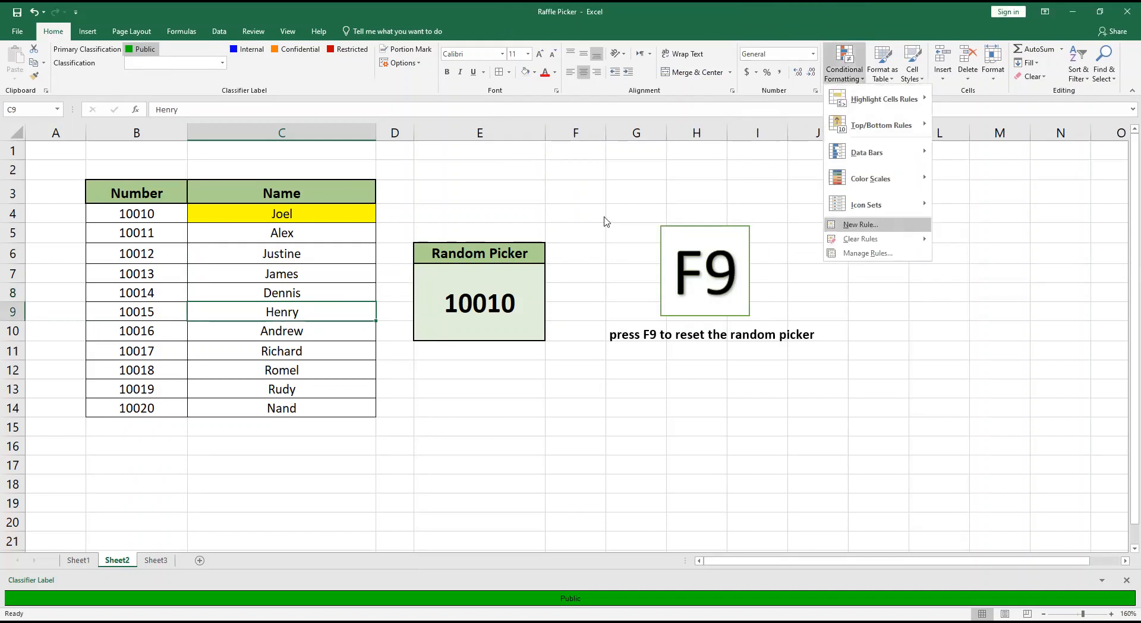
pyautogui.click(561, 97)
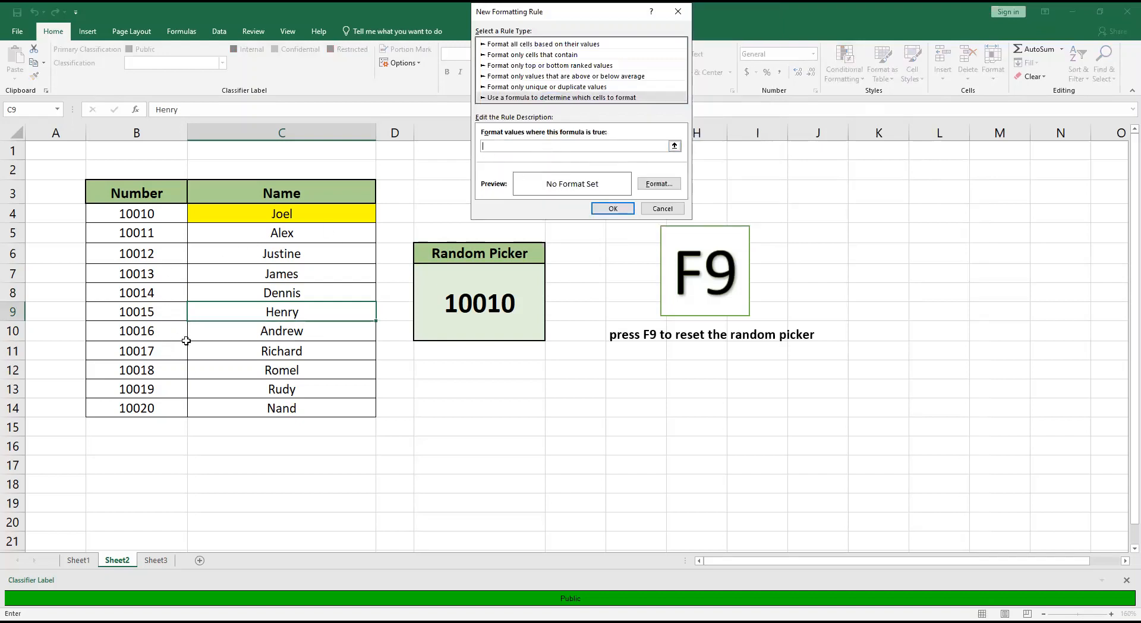
pyautogui.click(149, 307)
pyautogui.write('=')
pyautogui.click(488, 304)
# Give the C9 formatting rule a yellow fill and apply it.
pyautogui.click(659, 184)
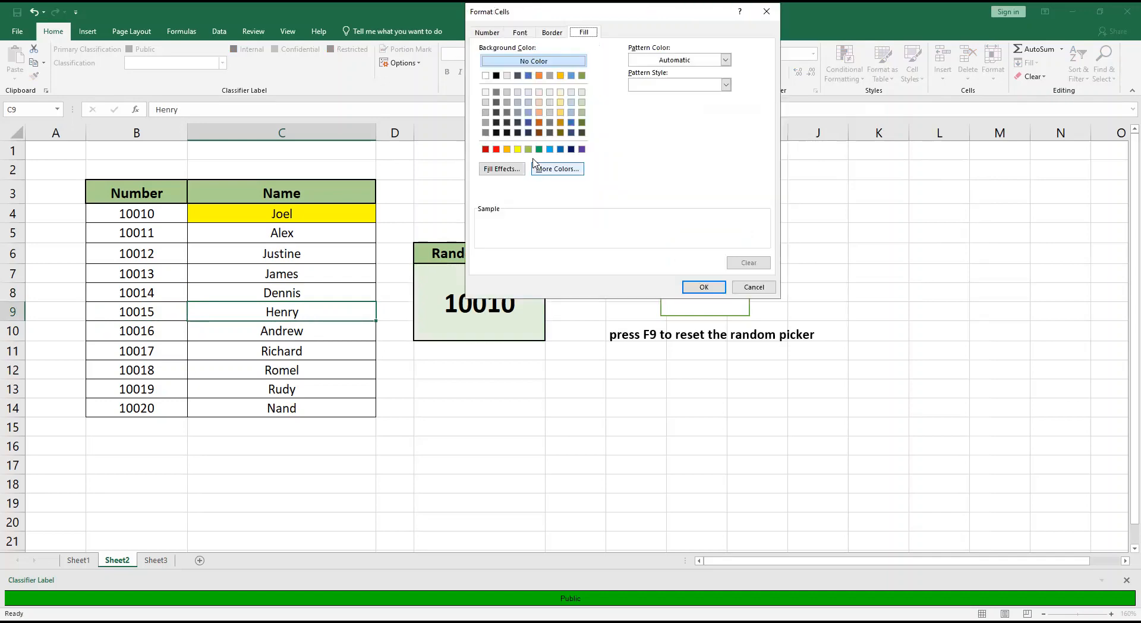
pyautogui.click(518, 149)
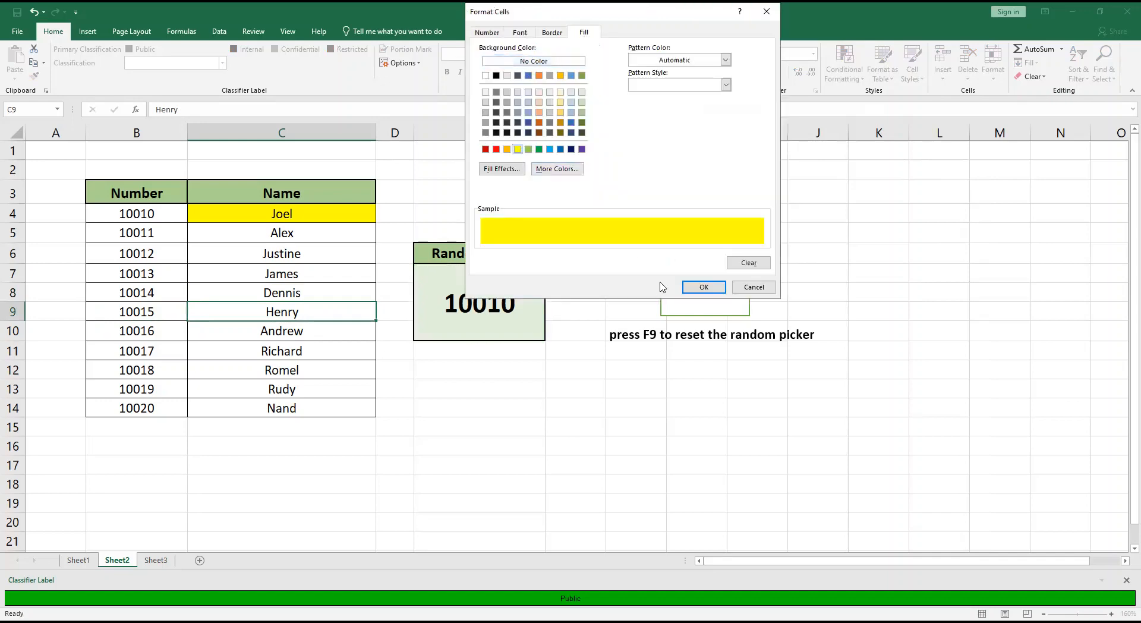
pyautogui.click(701, 289)
pyautogui.click(616, 210)
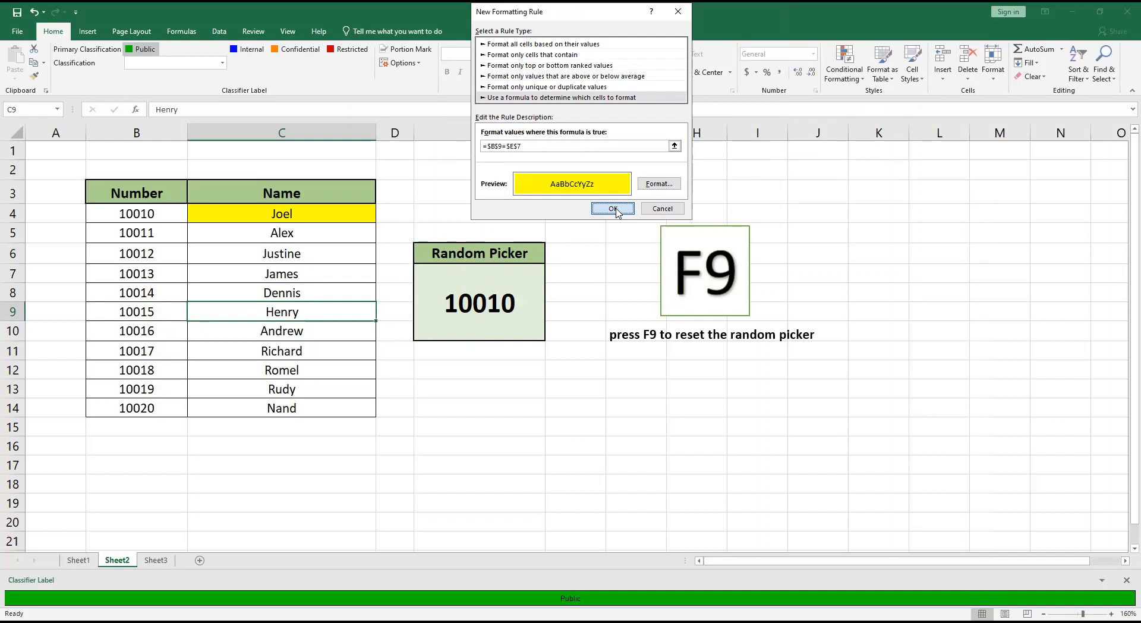
# Create a formula-based conditional formatting rule for cell C10 with the condition =$B$10=$E$7.
pyautogui.press('Return')
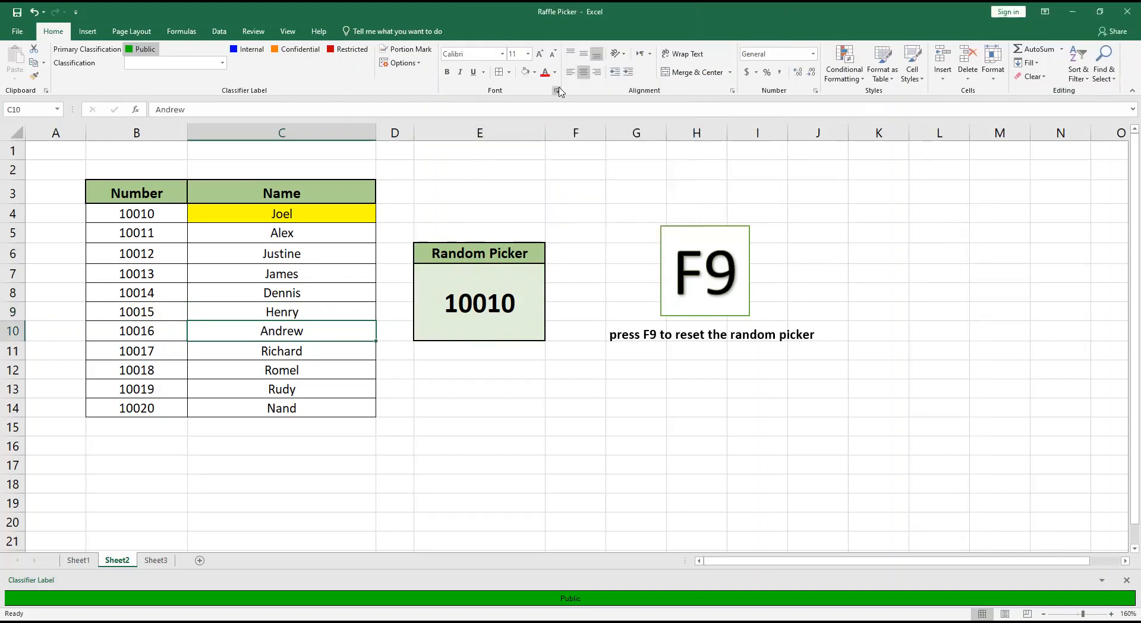
pyautogui.click(844, 70)
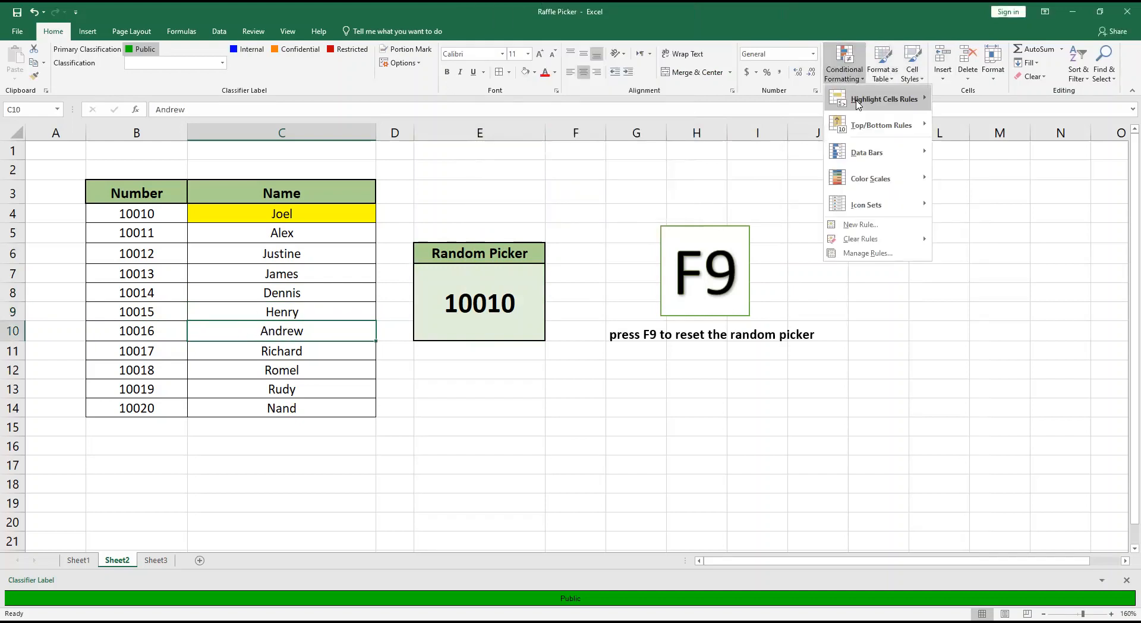
pyautogui.press('n')
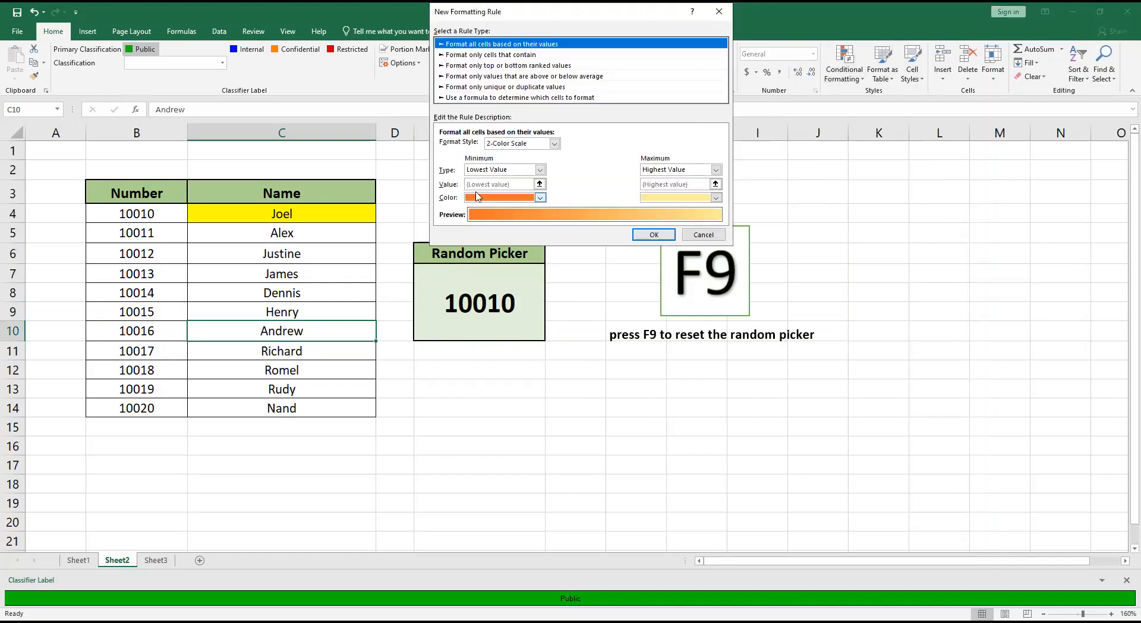
pyautogui.click(502, 97)
pyautogui.click(469, 145)
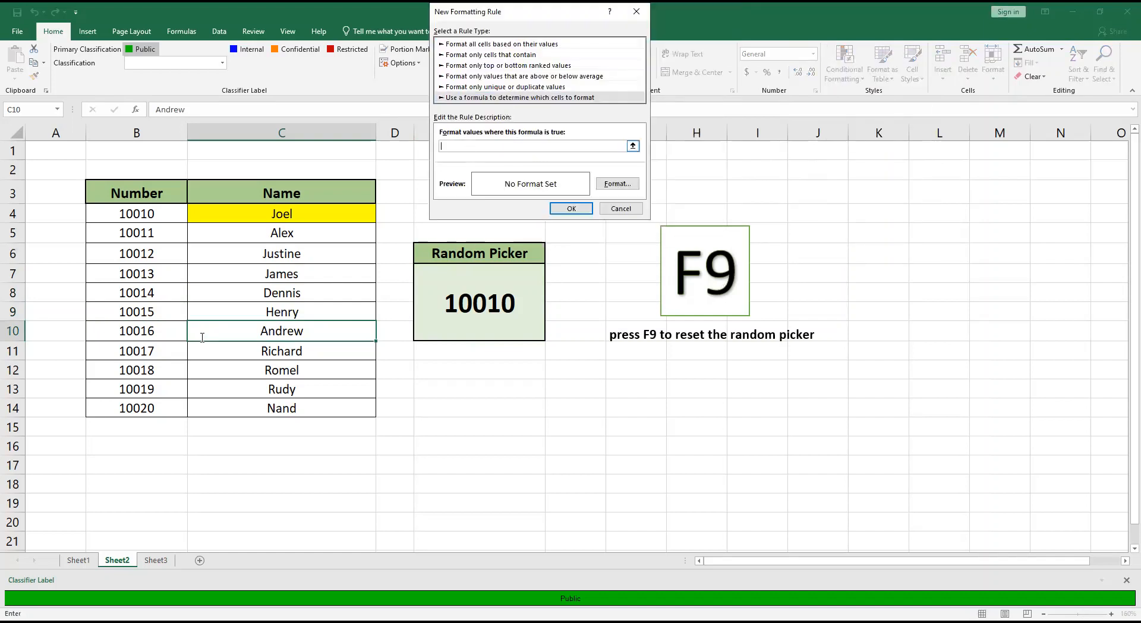
pyautogui.write('=')
pyautogui.click(152, 332)
pyautogui.write('=')
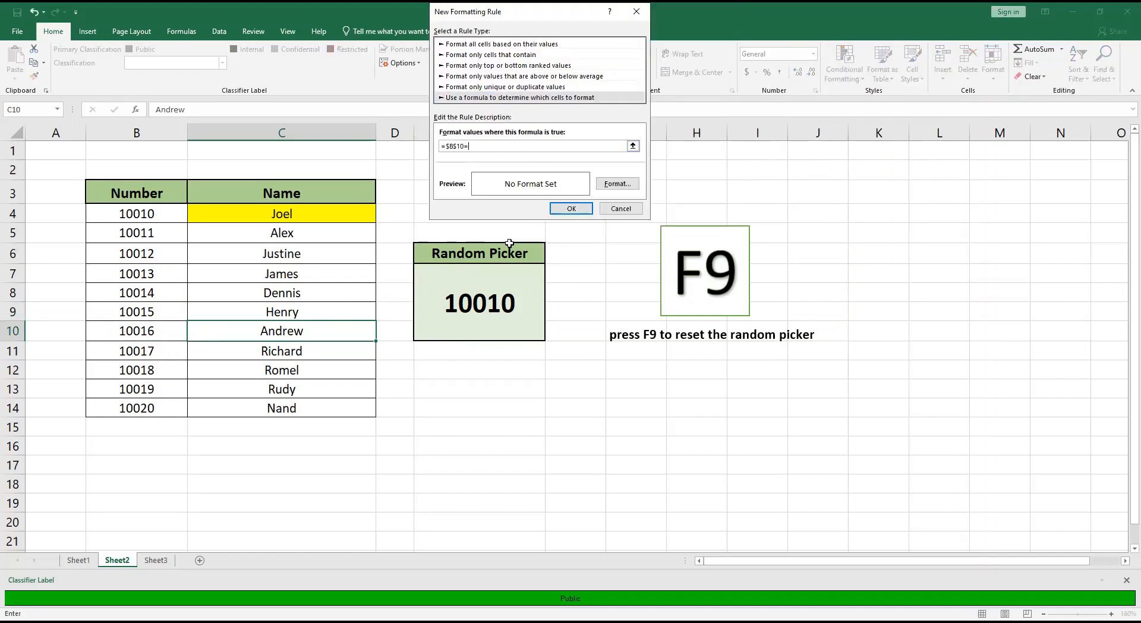
pyautogui.click(482, 296)
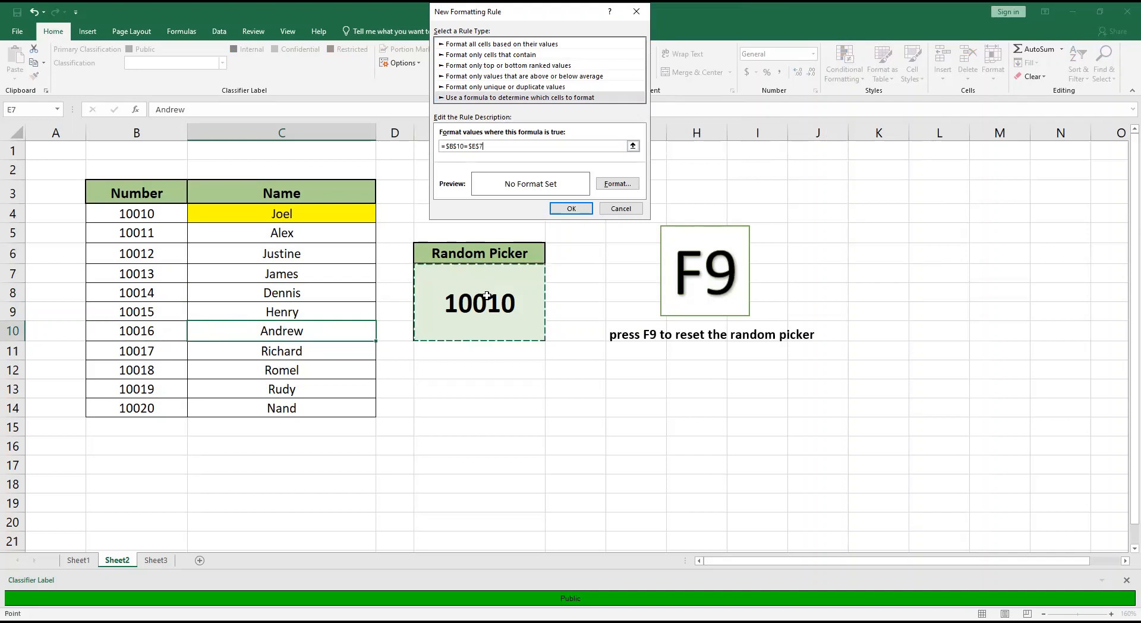
# Give the C10 formatting rule a yellow fill and apply it.
pyautogui.click(606, 185)
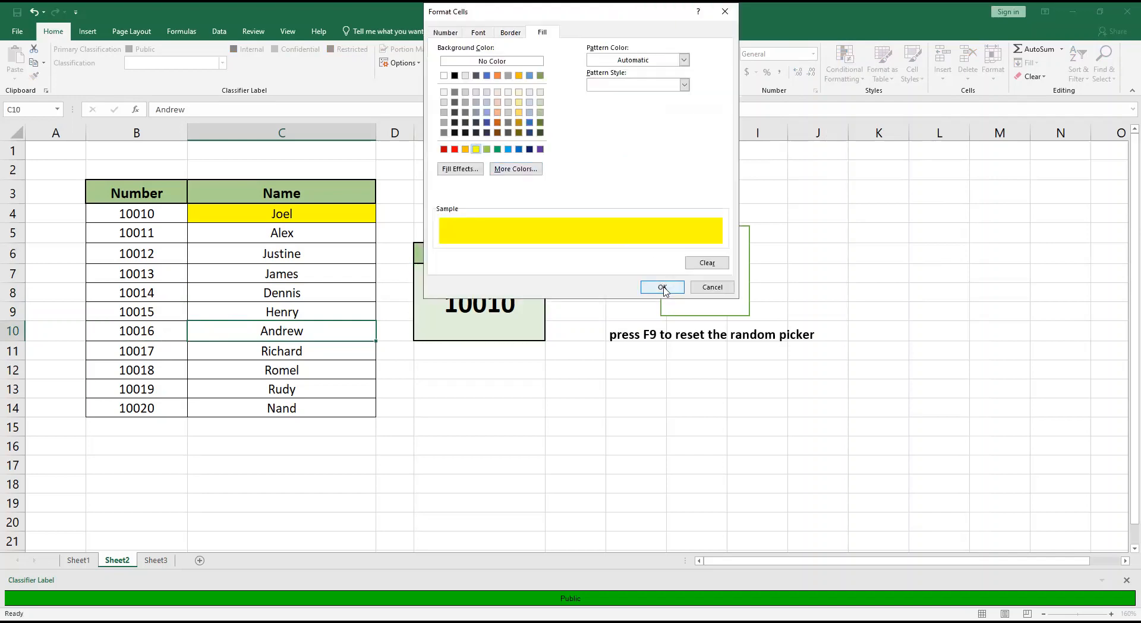
pyautogui.click(658, 288)
pyautogui.click(569, 209)
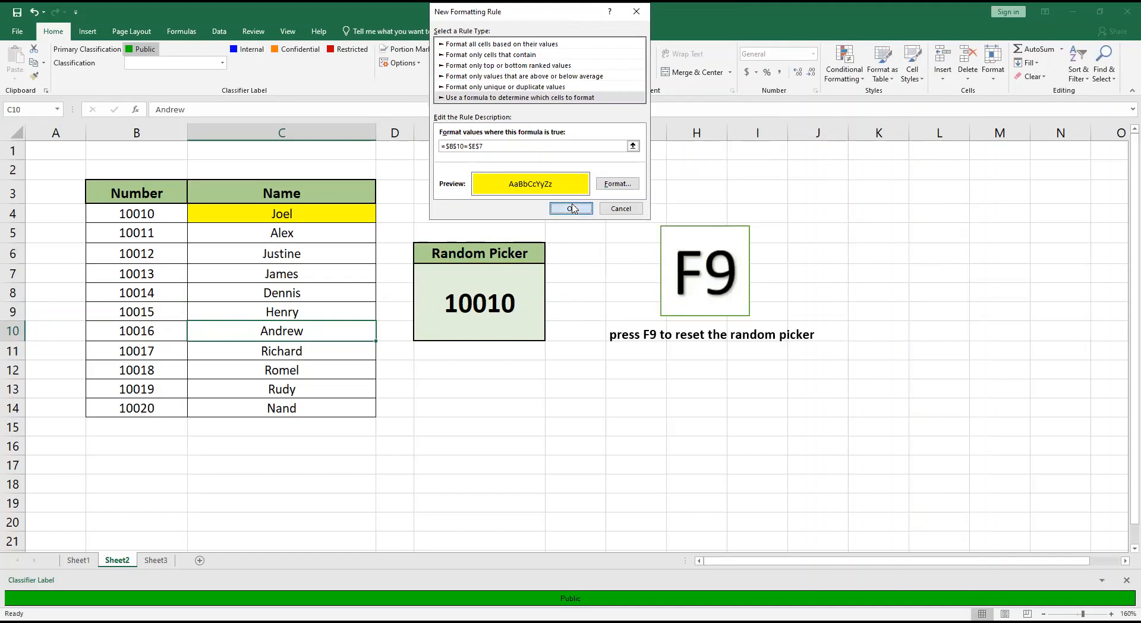
# Create a formula-based conditional formatting rule for cell C11 with the condition =$B$11=$E$7.
pyautogui.click(325, 357)
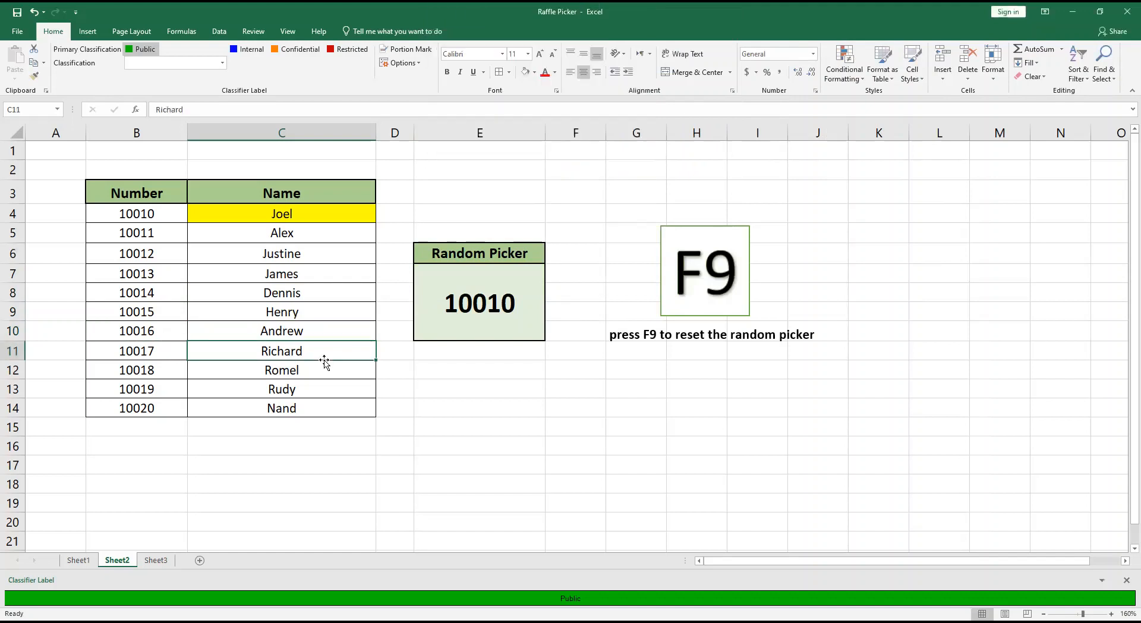
pyautogui.click(847, 70)
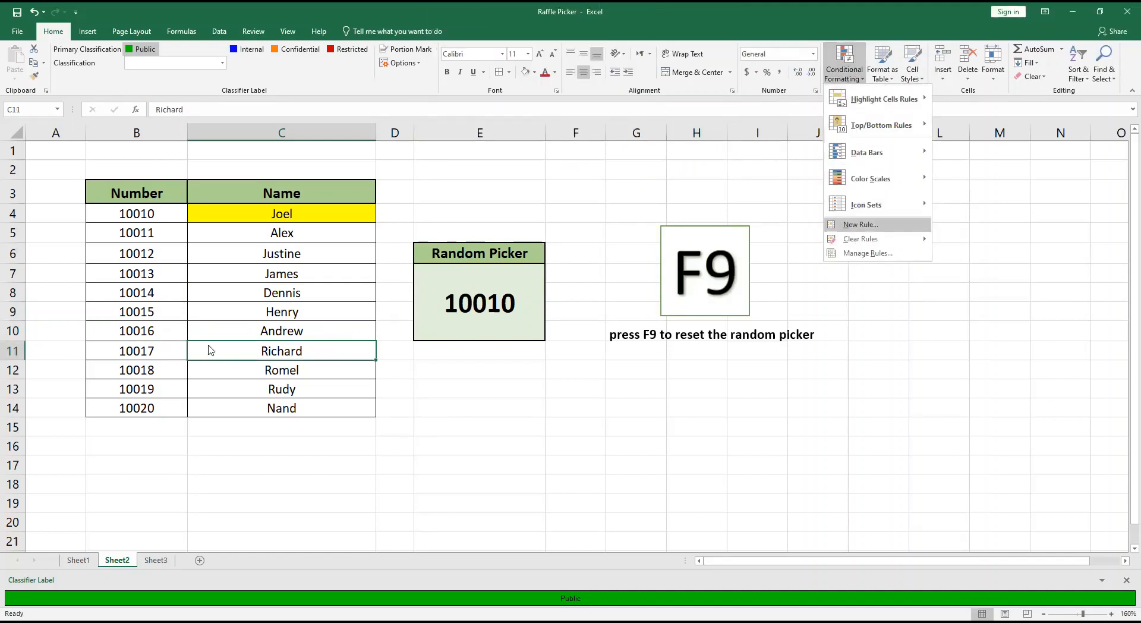
pyautogui.click(478, 97)
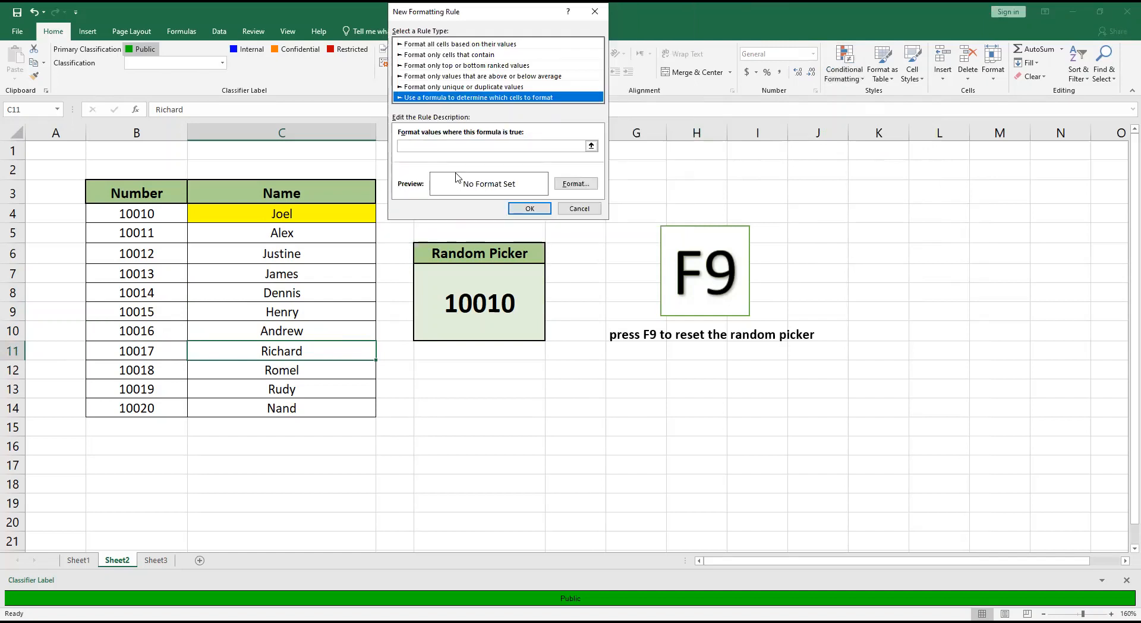
pyautogui.click(438, 146)
pyautogui.click(144, 351)
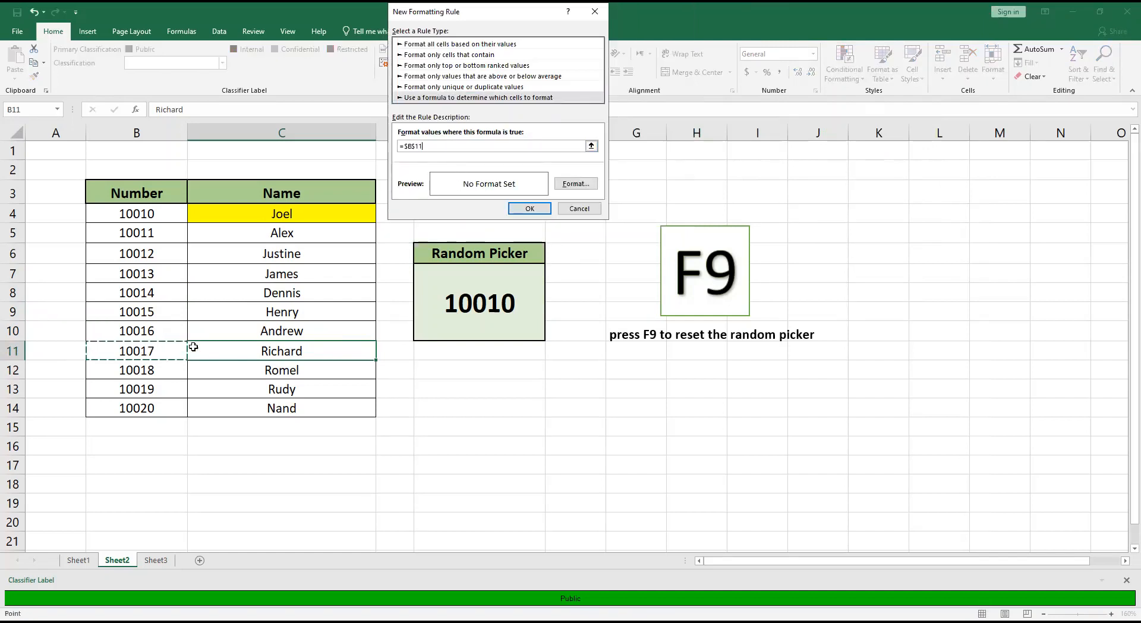
pyautogui.write('=')
pyautogui.click(493, 289)
# Give the C11 formatting rule a yellow fill and apply it.
pyautogui.click(564, 185)
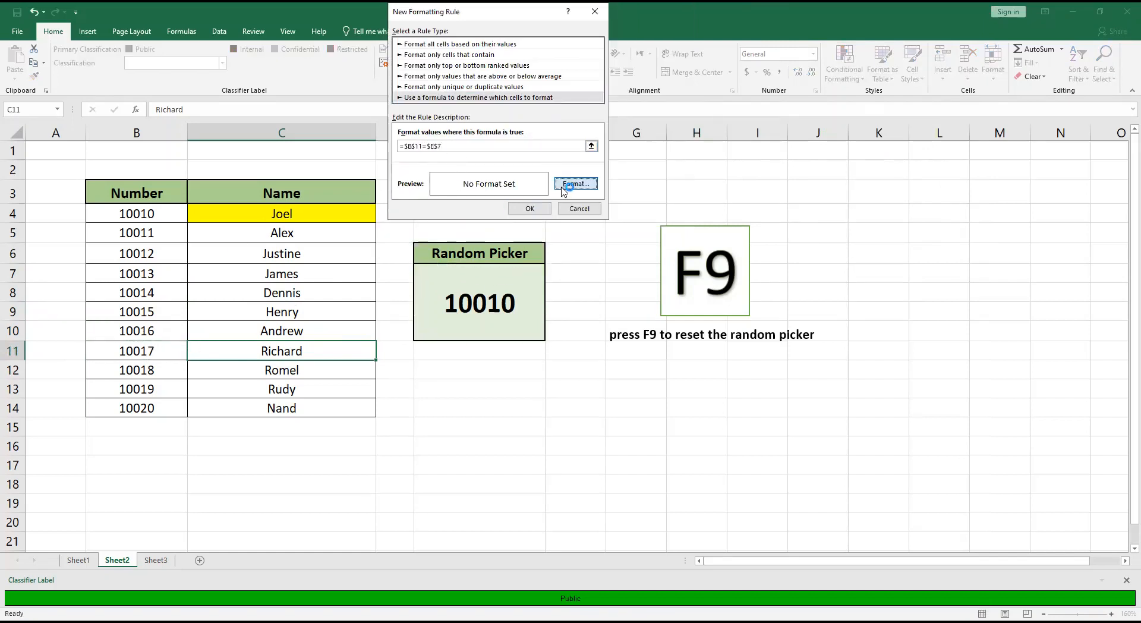
pyautogui.click(434, 149)
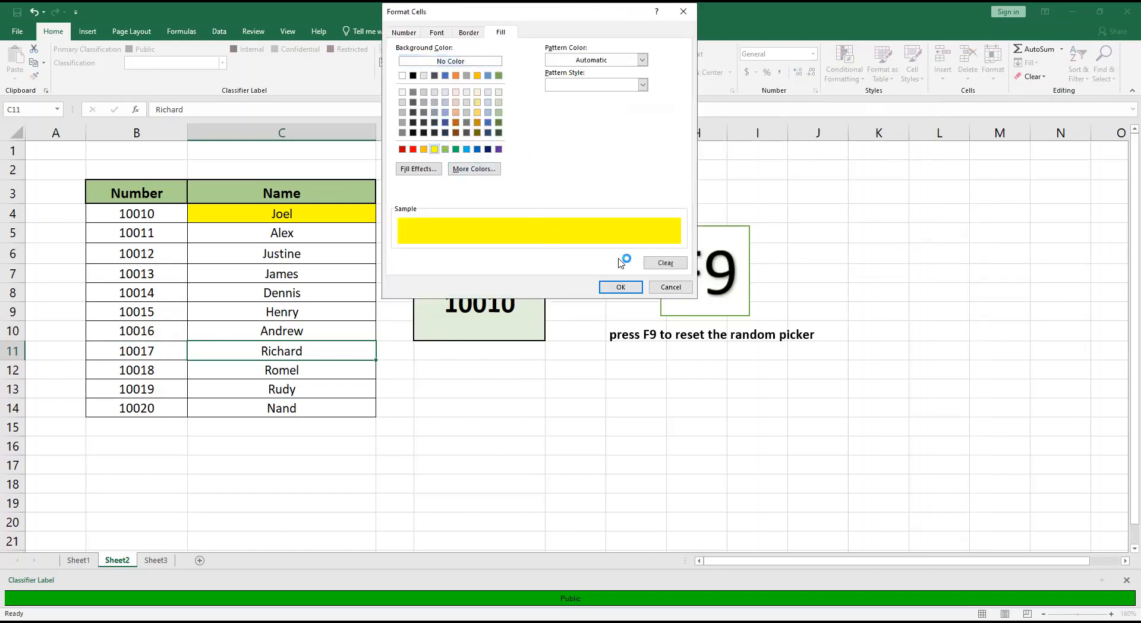
pyautogui.click(621, 288)
pyautogui.click(539, 210)
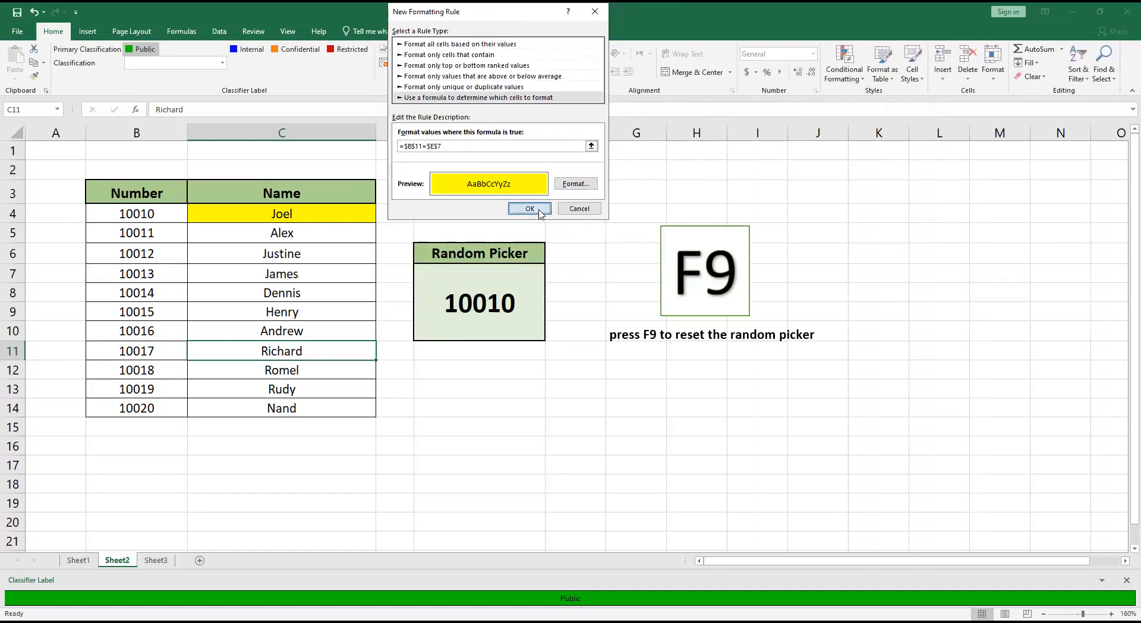
# Create a formula-based conditional formatting rule for cell C12 with the condition =$B$12=$E$7.
pyautogui.click(155, 371)
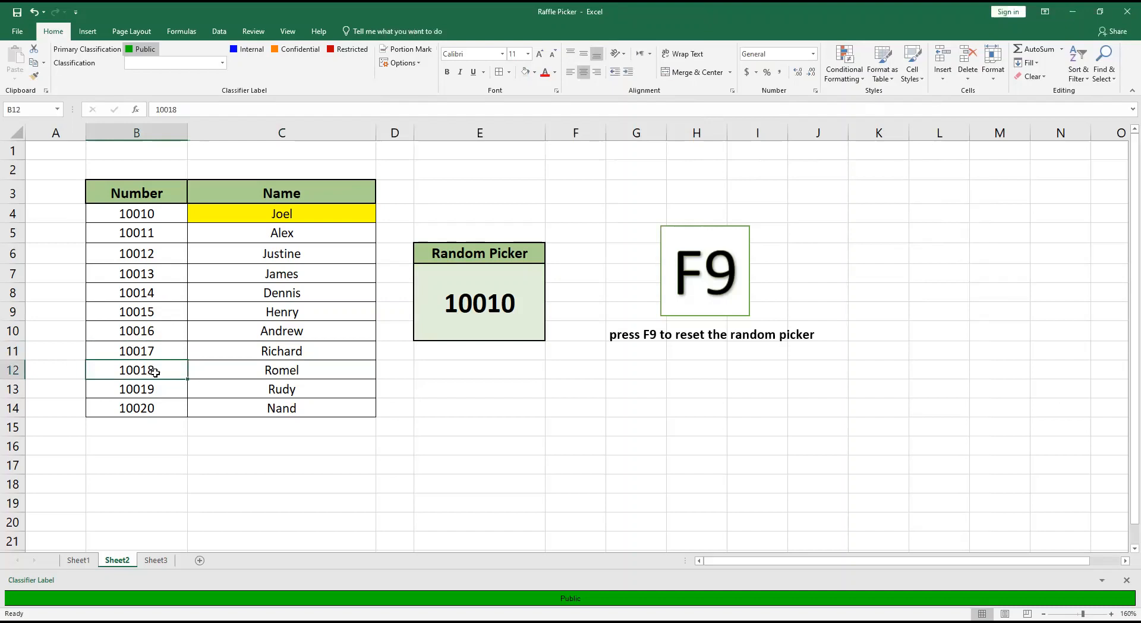
pyautogui.click(243, 370)
pyautogui.click(859, 78)
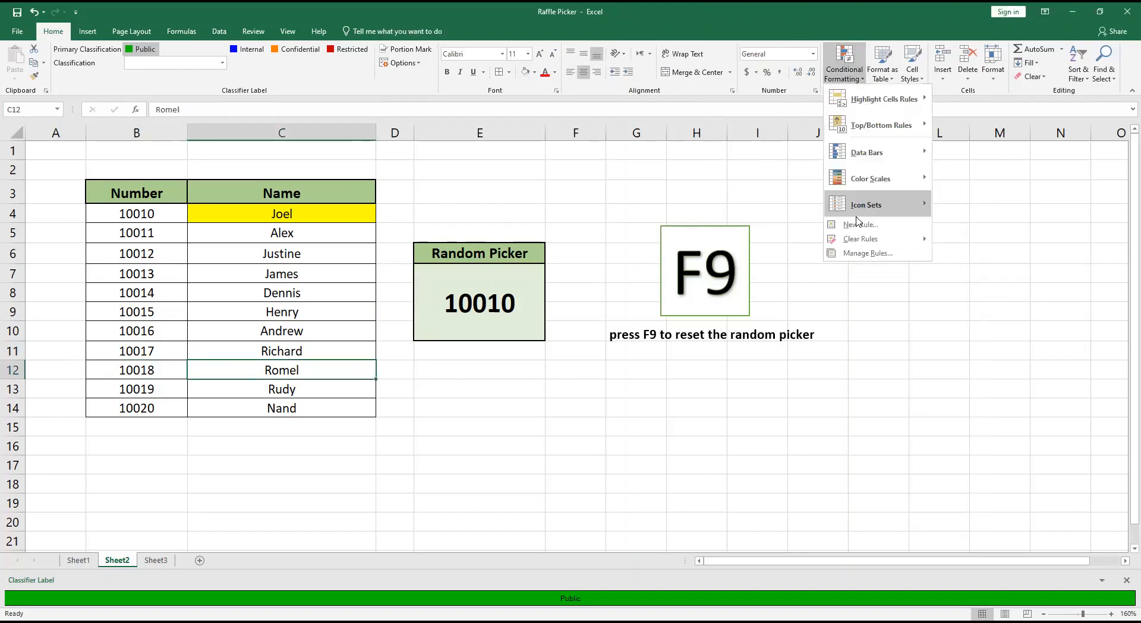
pyautogui.click(859, 226)
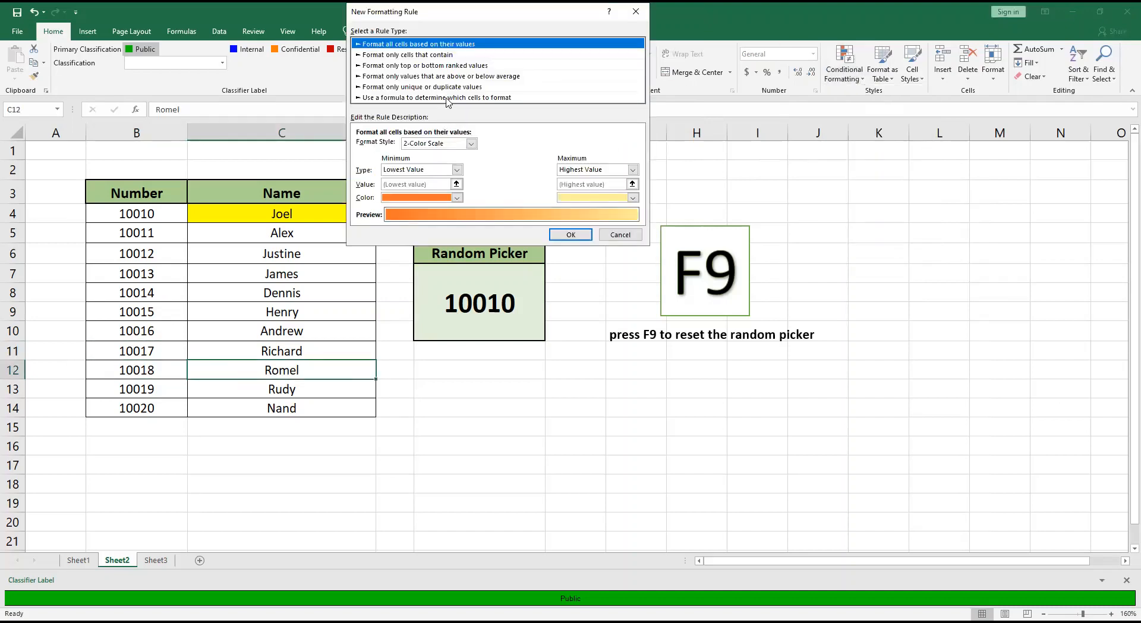
pyautogui.click(447, 98)
pyautogui.click(431, 149)
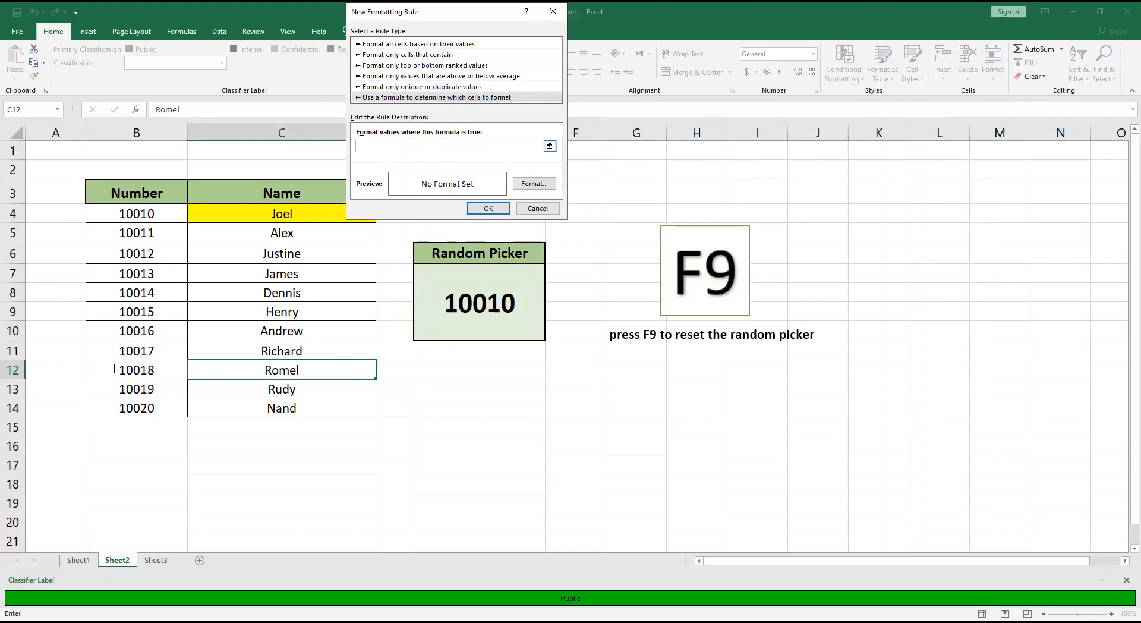
pyautogui.click(141, 369)
pyautogui.write('=')
pyautogui.click(474, 299)
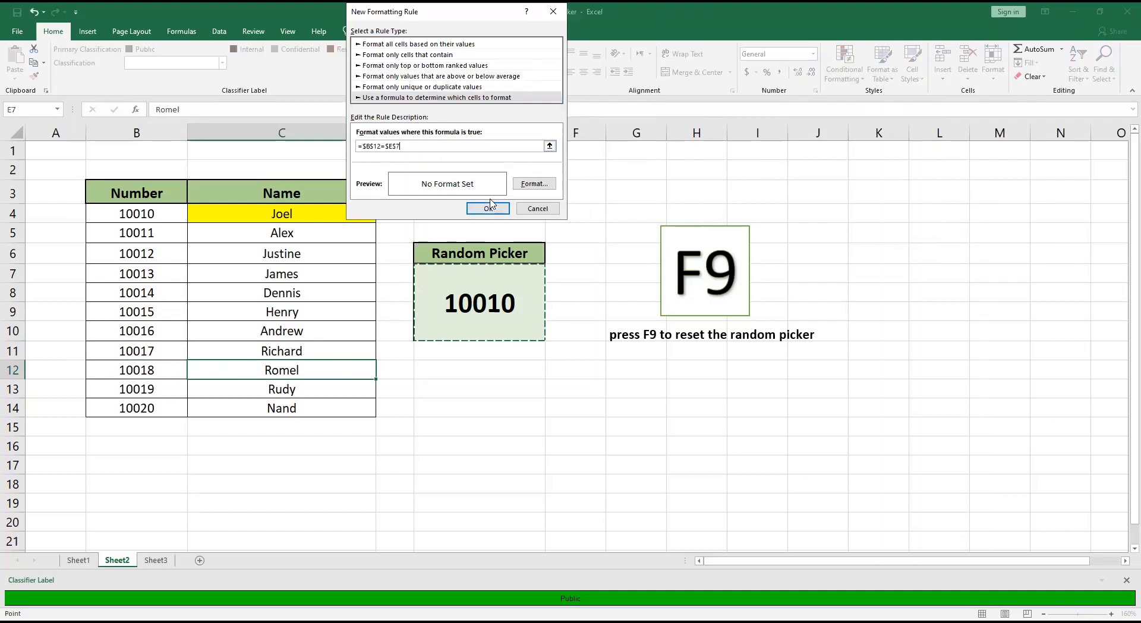
# Give the C12 formatting rule a yellow fill and apply it.
pyautogui.click(548, 186)
pyautogui.click(393, 149)
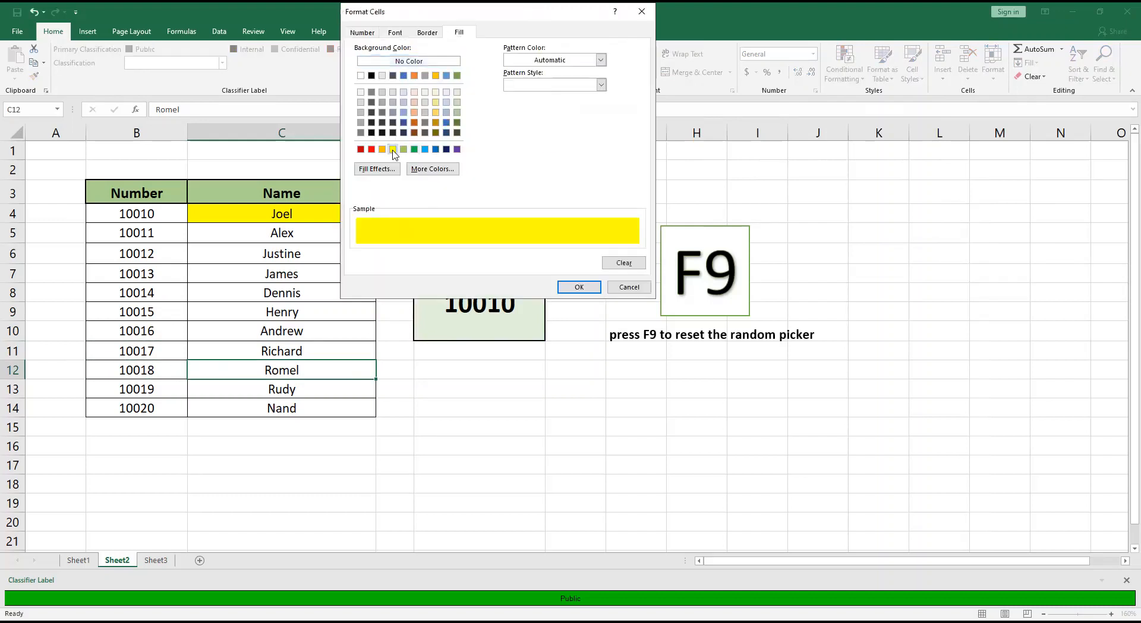
pyautogui.click(580, 287)
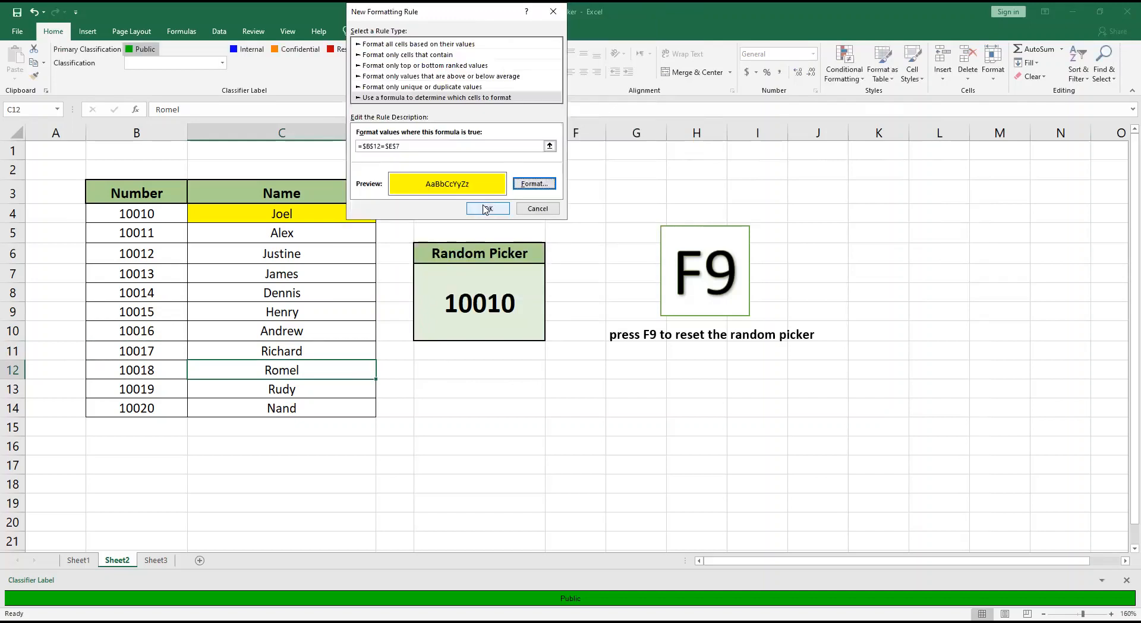
pyautogui.click(486, 209)
# Create a formula-based conditional formatting rule for cell C13 with the condition =$B$13=$E$7.
pyautogui.click(326, 389)
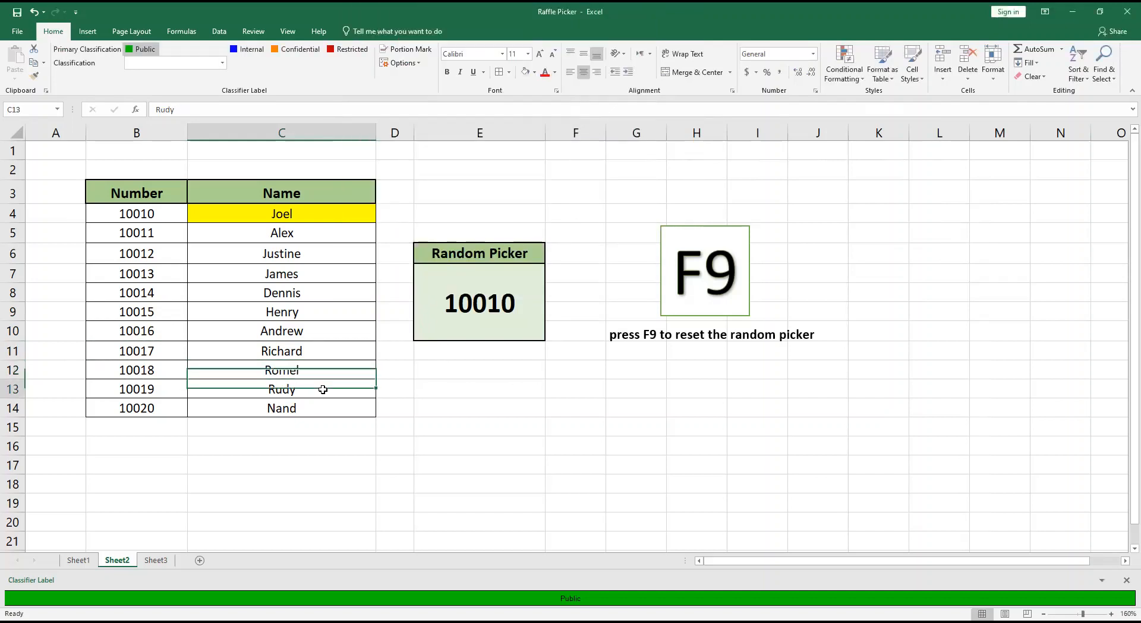
pyautogui.click(845, 71)
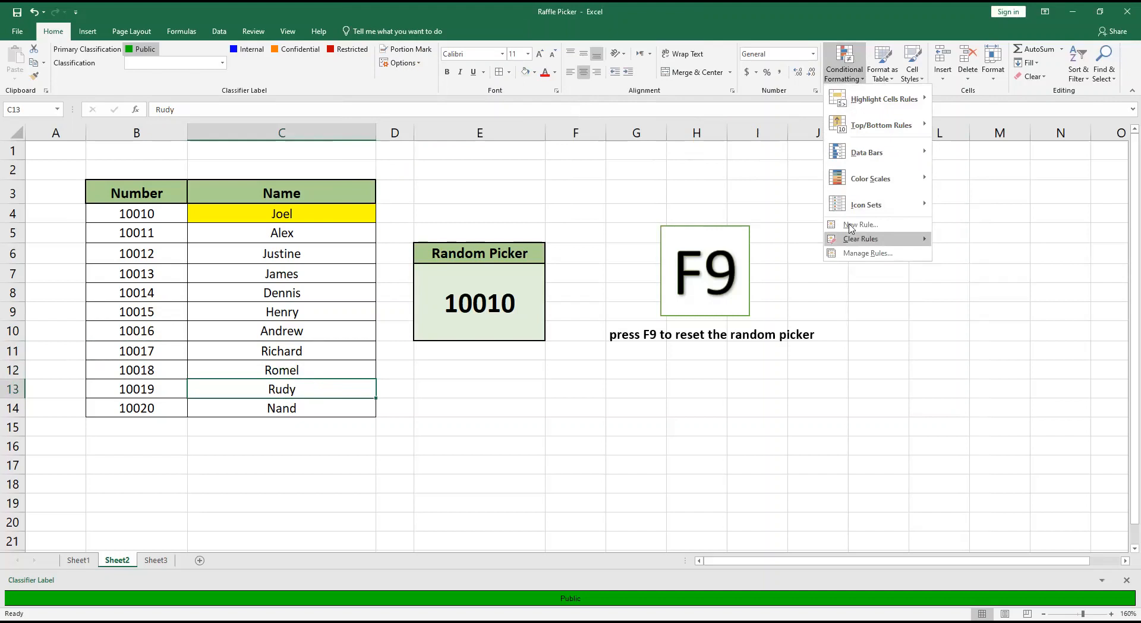
pyautogui.click(851, 225)
pyautogui.click(389, 98)
pyautogui.click(403, 146)
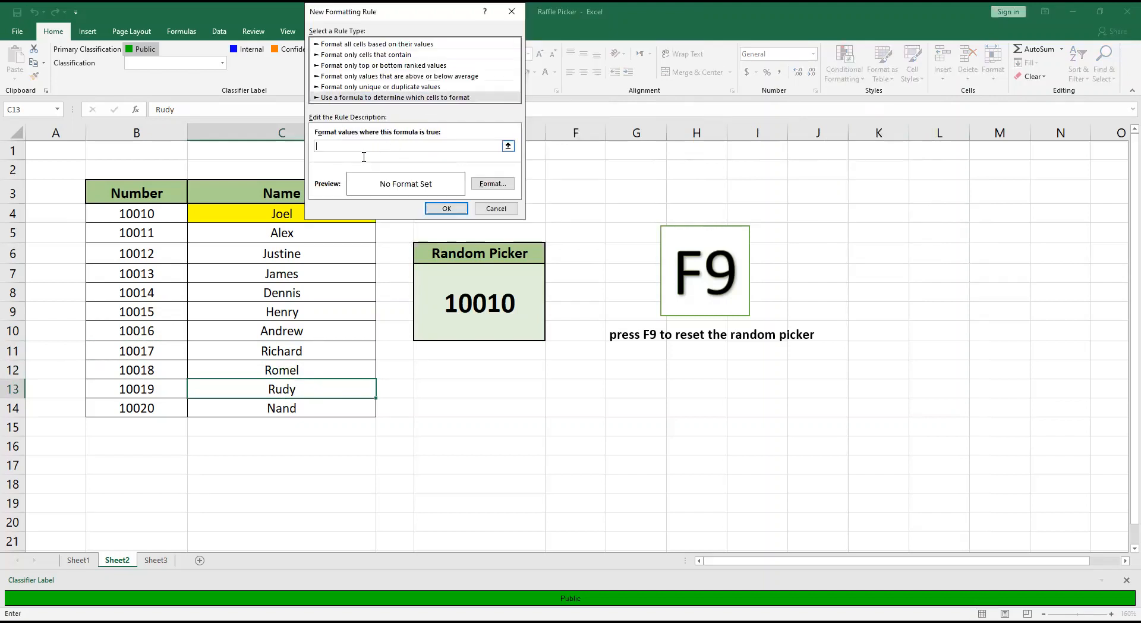
pyautogui.click(168, 389)
pyautogui.write('=')
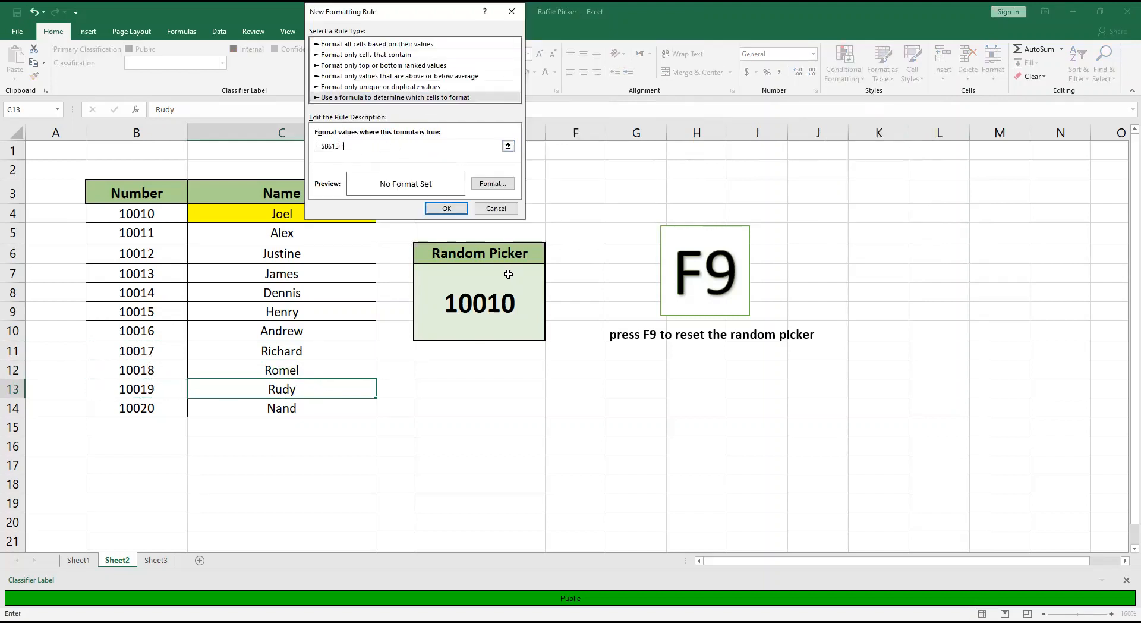
pyautogui.click(489, 312)
# Give the C13 formatting rule a yellow fill and apply it.
pyautogui.click(500, 184)
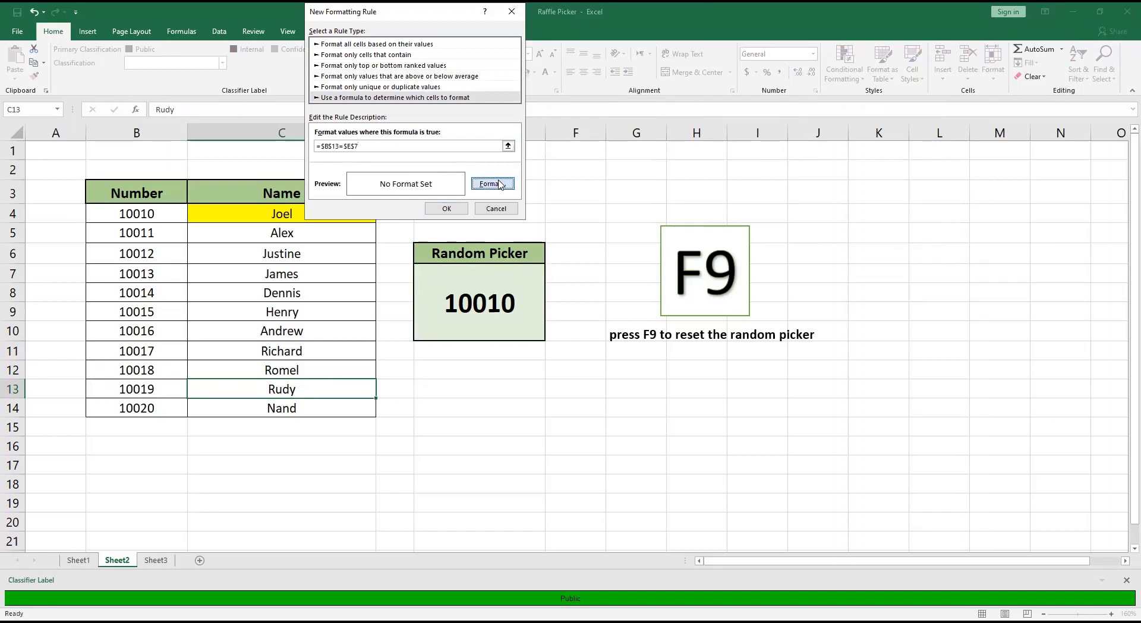
pyautogui.click(351, 149)
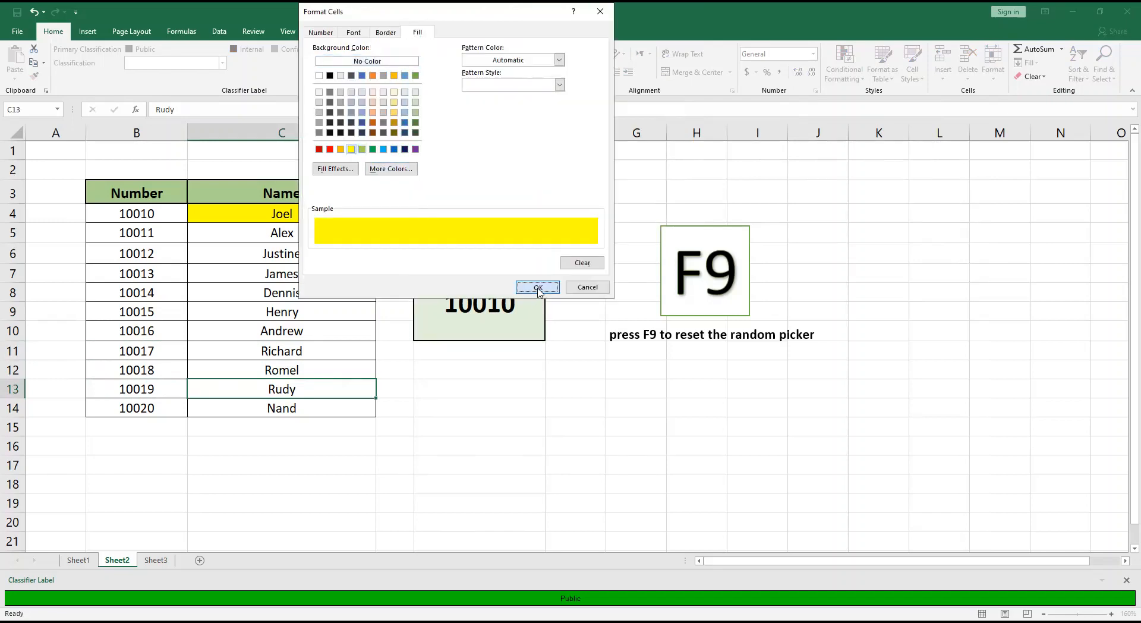
pyautogui.click(538, 288)
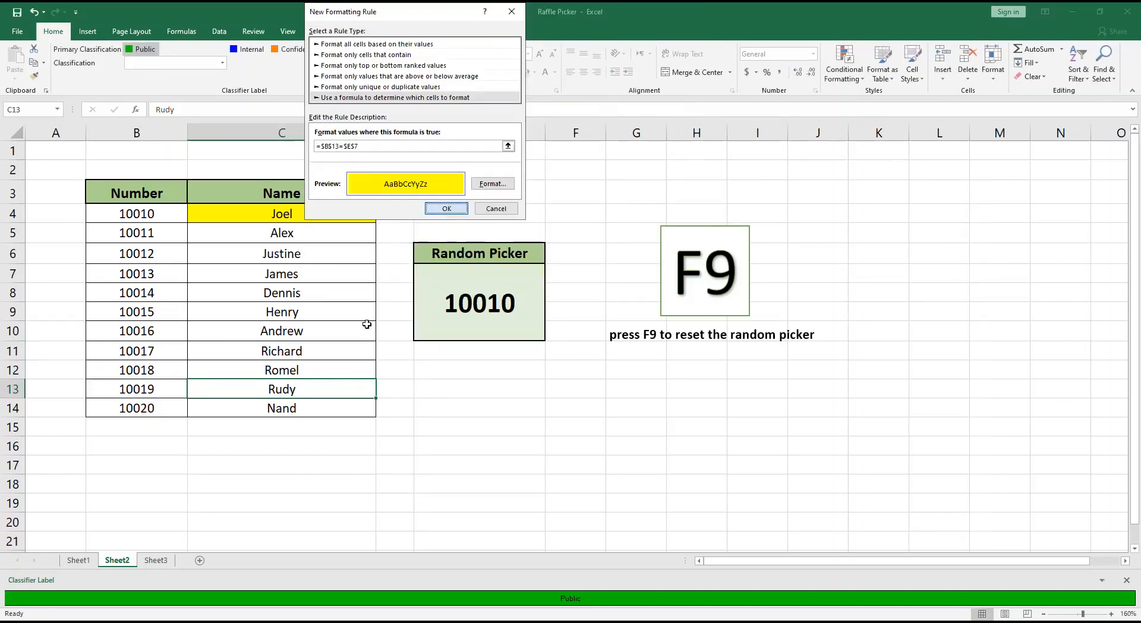
pyautogui.press('Return')
# Create a formula-based conditional formatting rule for cell C14 with the condition =$B$14=$E$7.
pyautogui.click(314, 411)
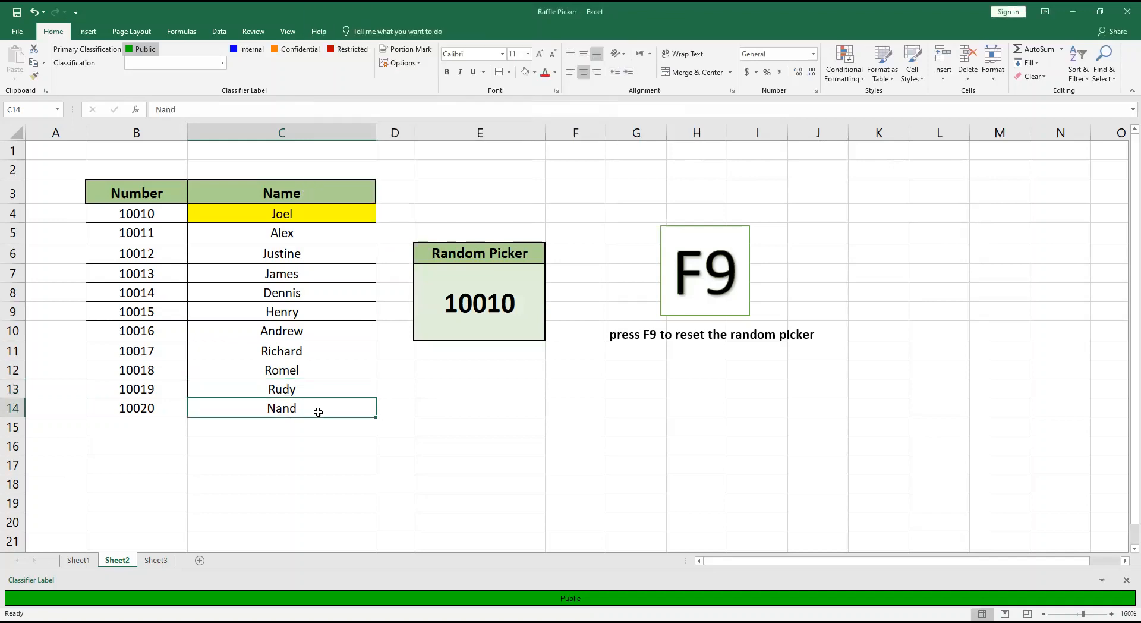
pyautogui.click(844, 76)
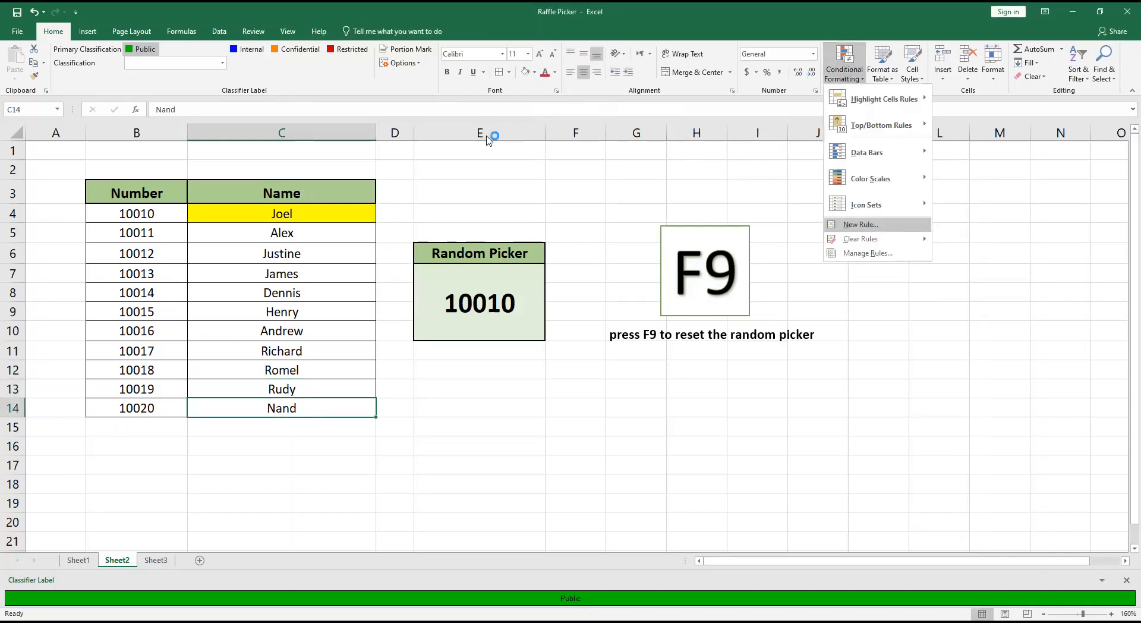
pyautogui.click(370, 97)
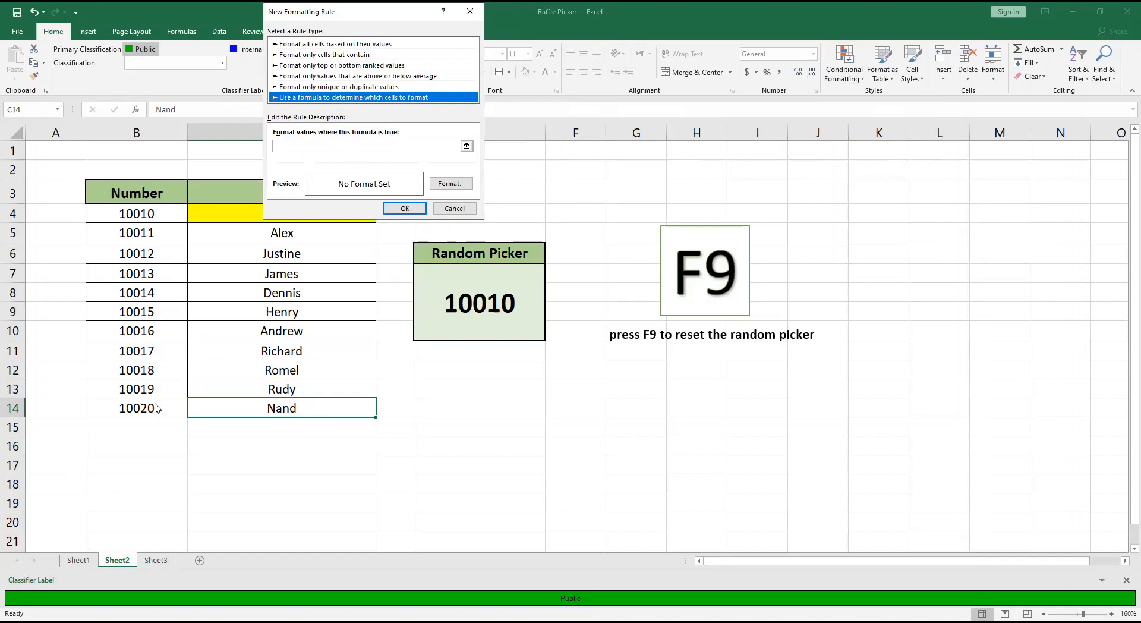
pyautogui.click(368, 147)
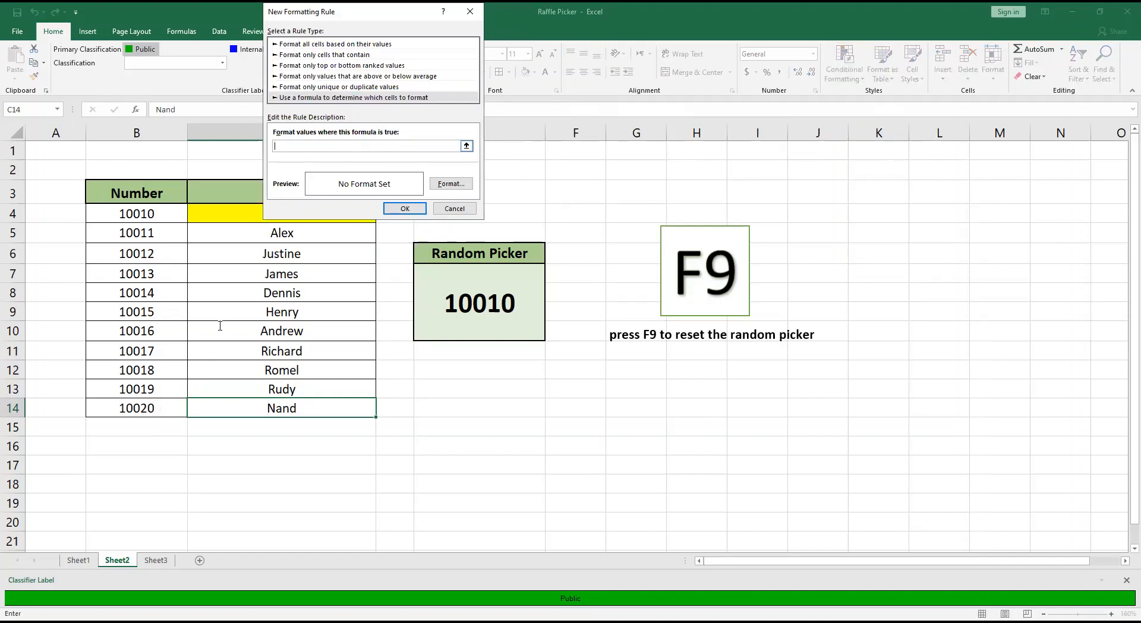
pyautogui.click(153, 409)
pyautogui.write('=')
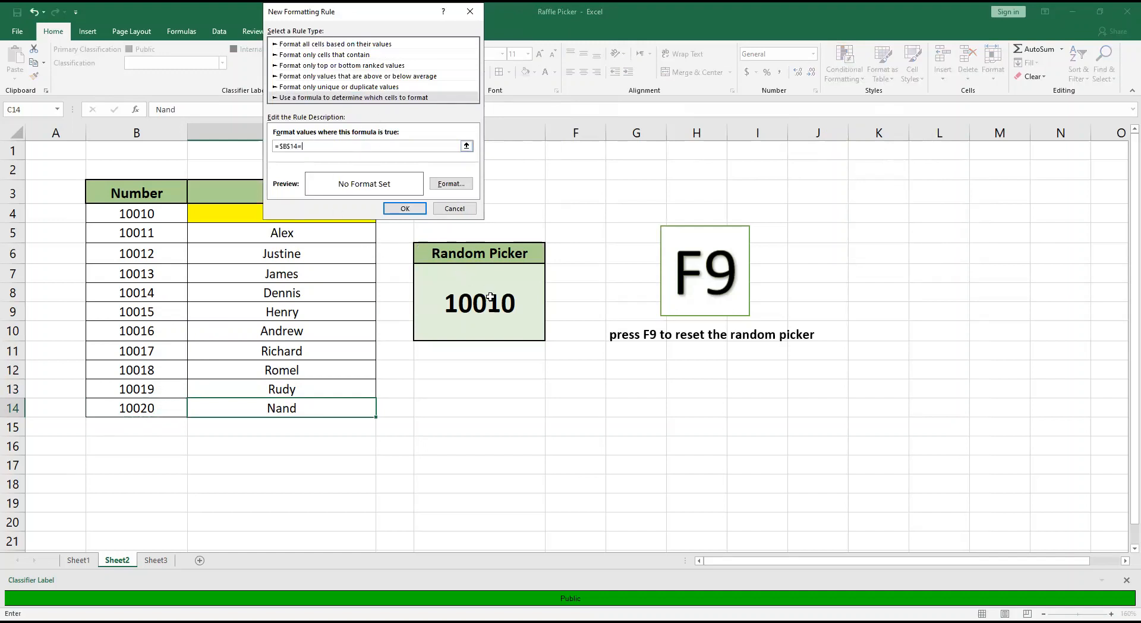
pyautogui.click(487, 297)
# Give the C14 formatting rule a yellow fill and apply it.
pyautogui.click(453, 183)
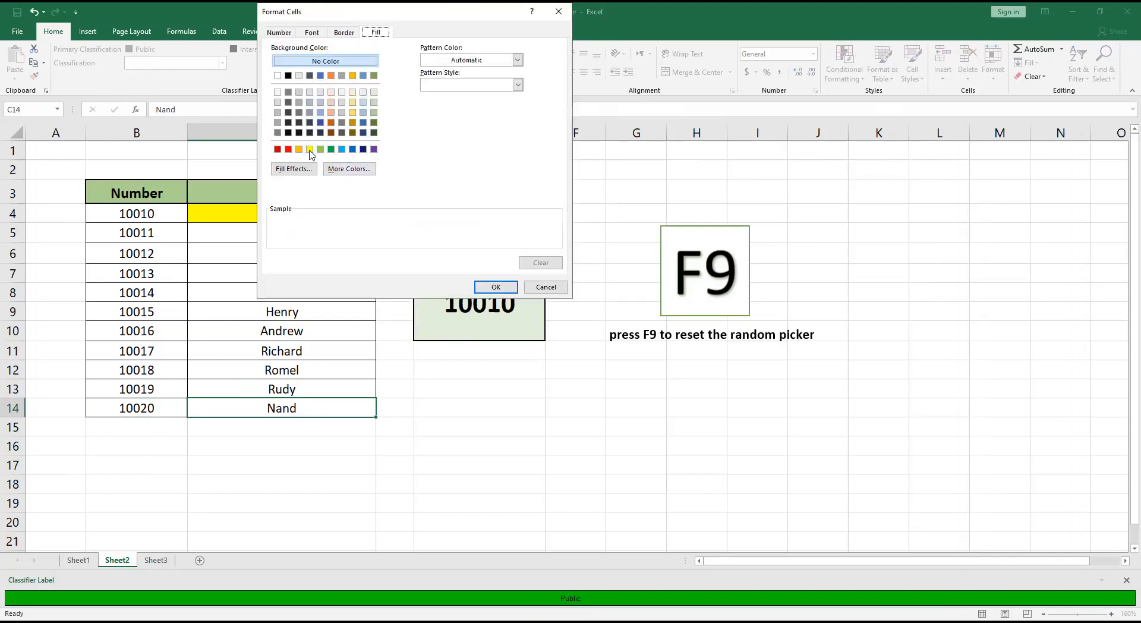
pyautogui.click(309, 149)
pyautogui.click(482, 287)
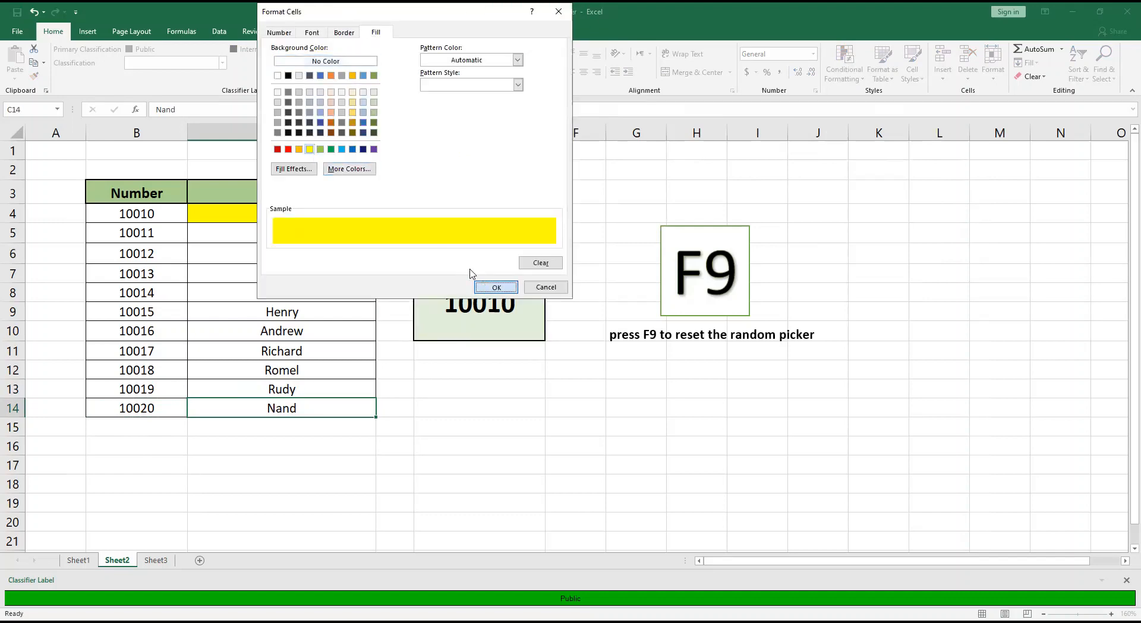
pyautogui.press('Return')
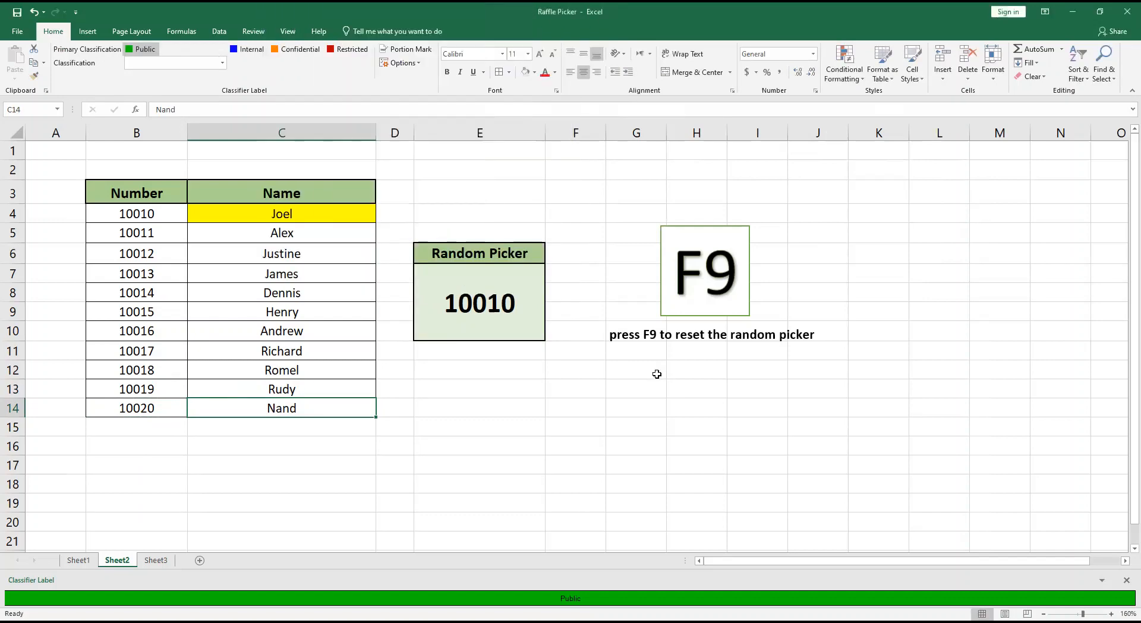
# Recalculate the sheet repeatedly from an empty cell to test the random picker and the highlighting of the matching name.
pyautogui.click(656, 371)
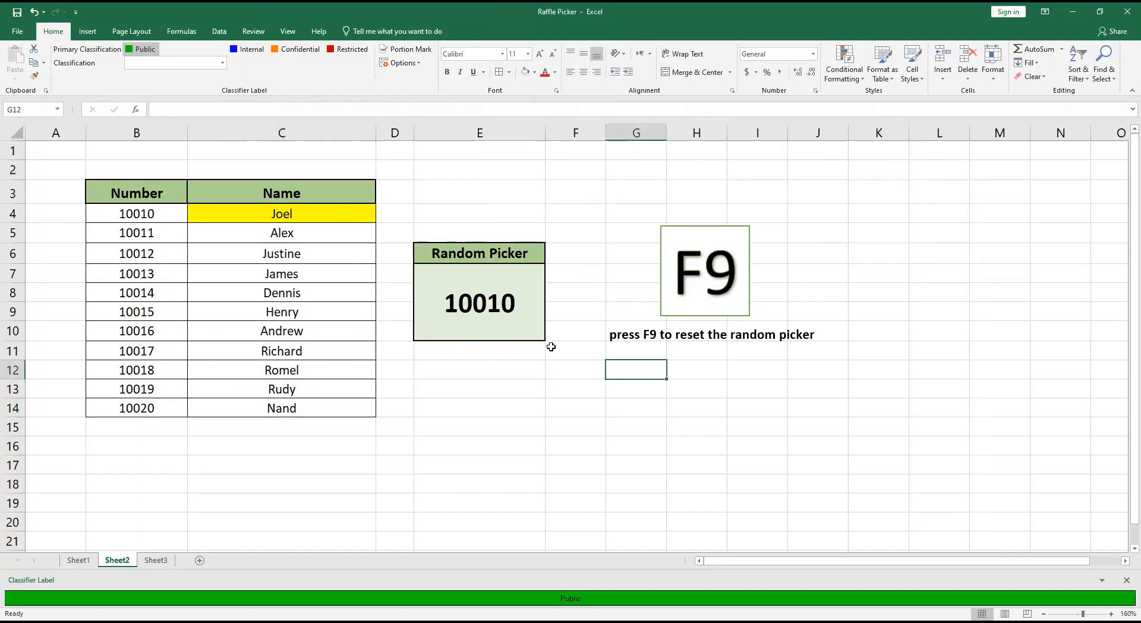
pyautogui.click(520, 405)
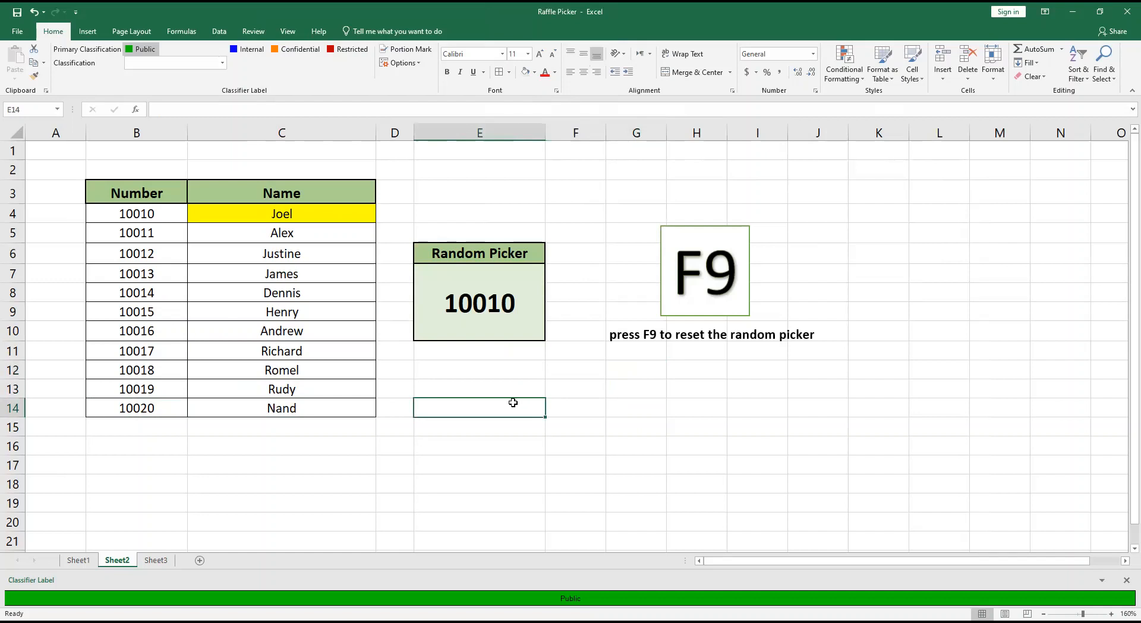
pyautogui.press('F9')
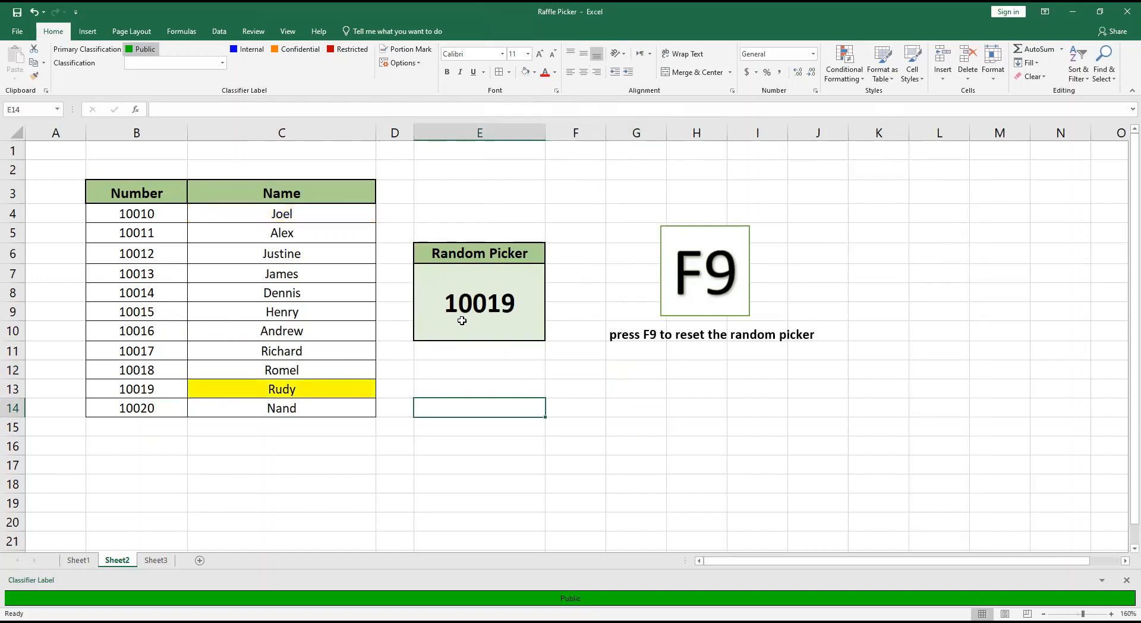
pyautogui.press('F9')
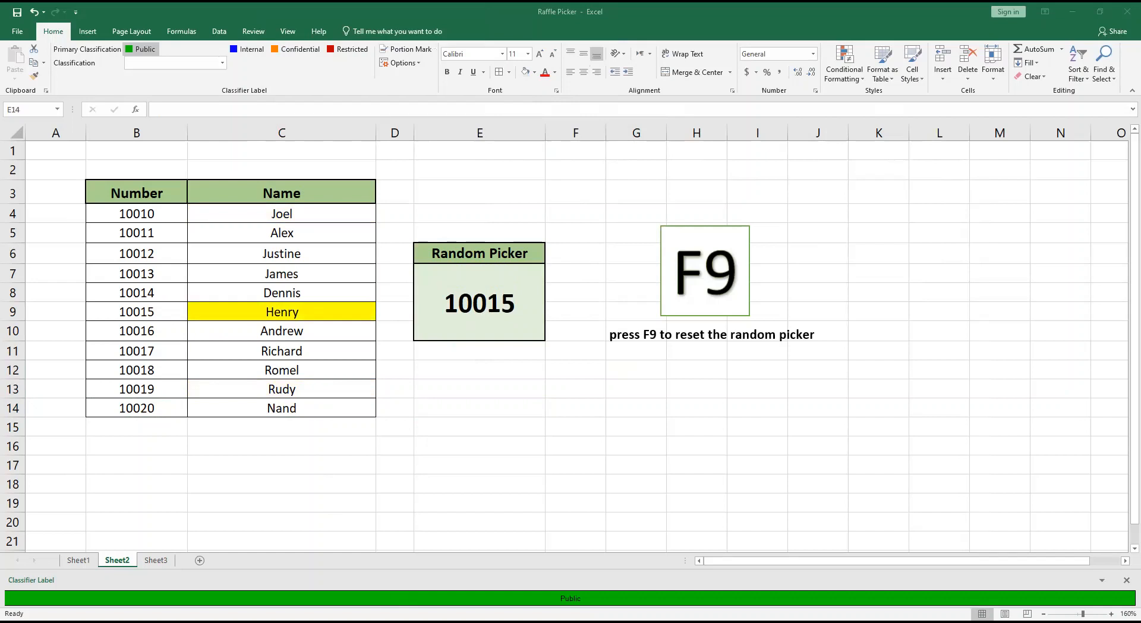
pyautogui.press('F9')
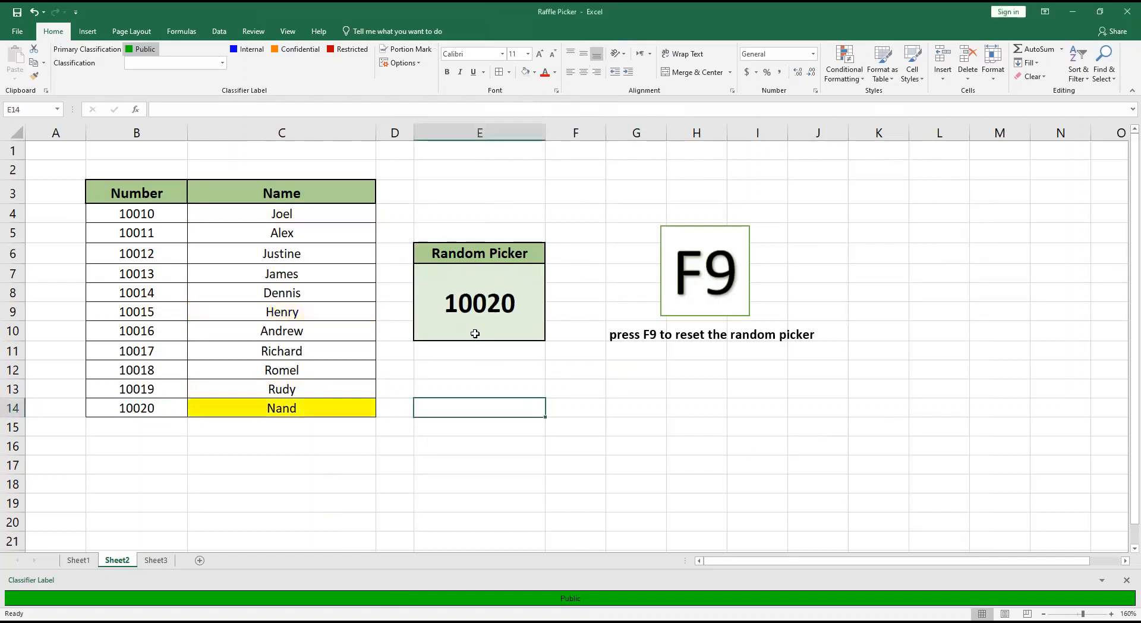
pyautogui.press('F9')
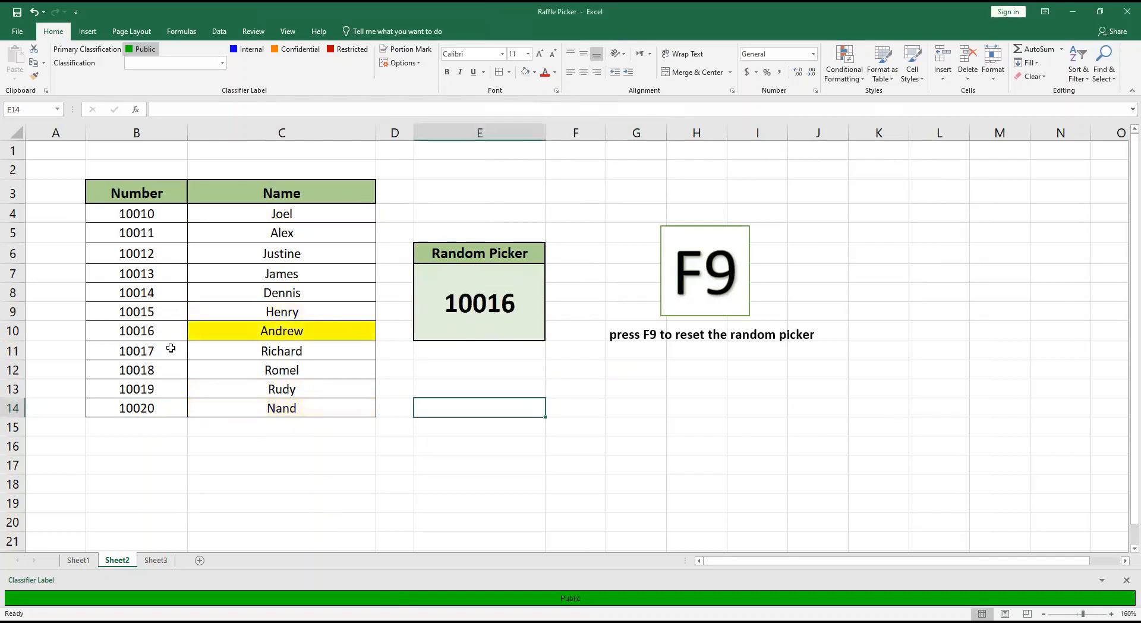
pyautogui.press('F9')
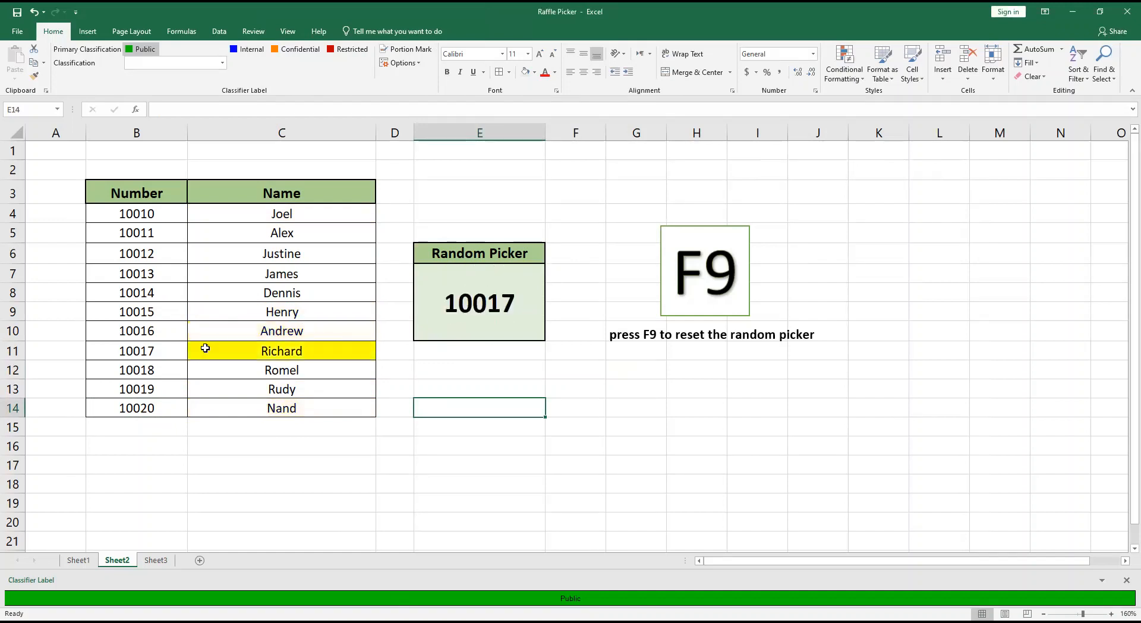
pyautogui.press('F9')
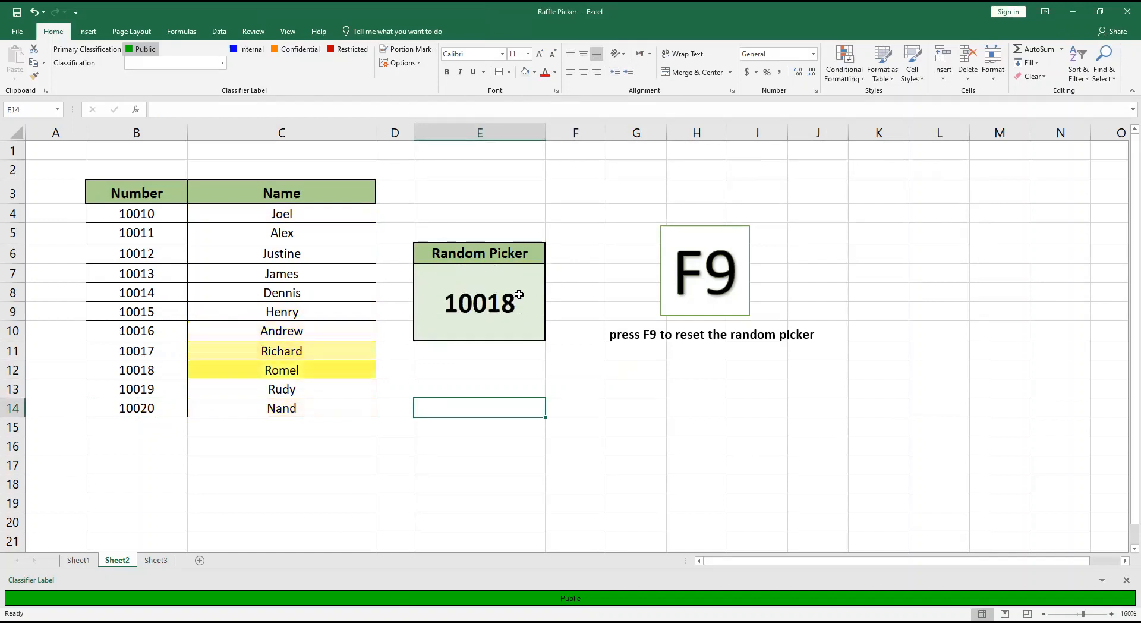
pyautogui.press('F9')
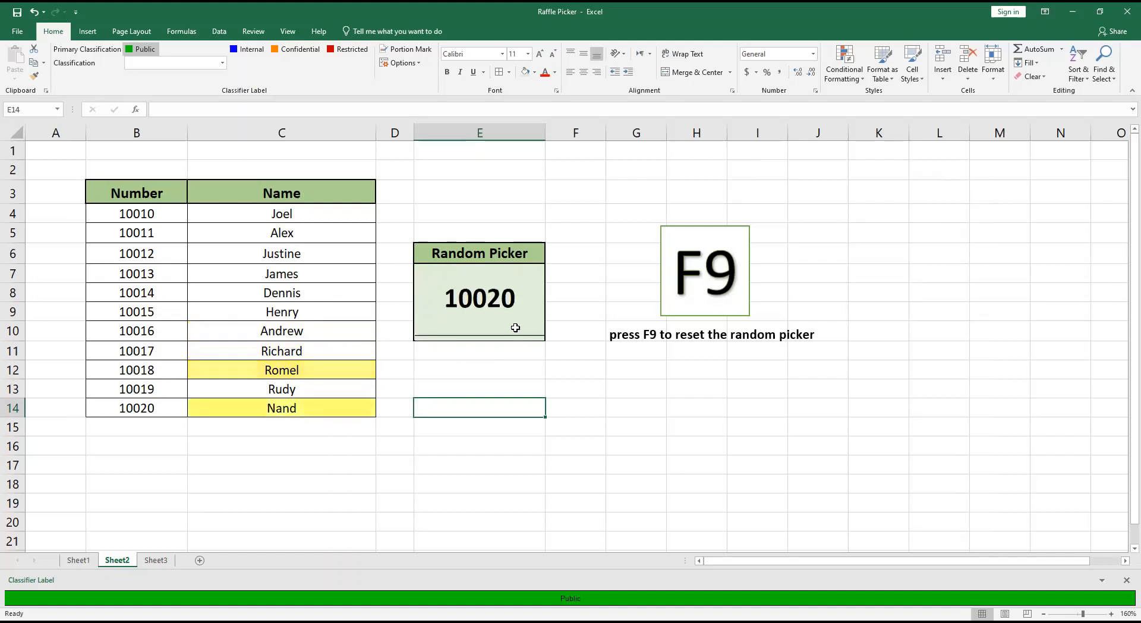
pyautogui.press('F9')
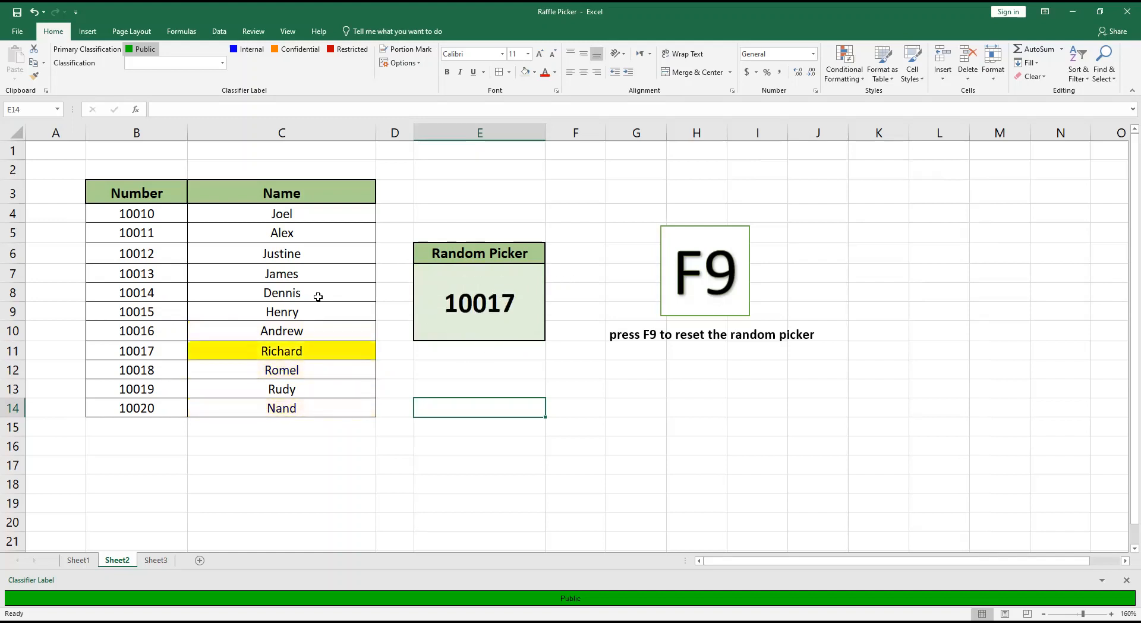
pyautogui.press('F9')
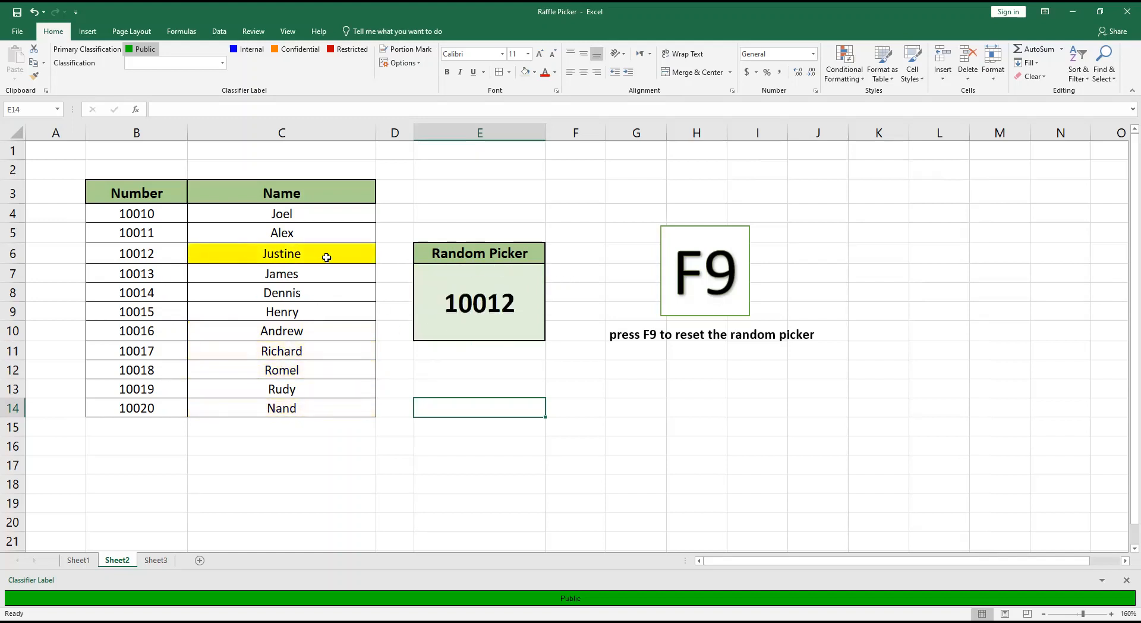
pyautogui.press('F9')
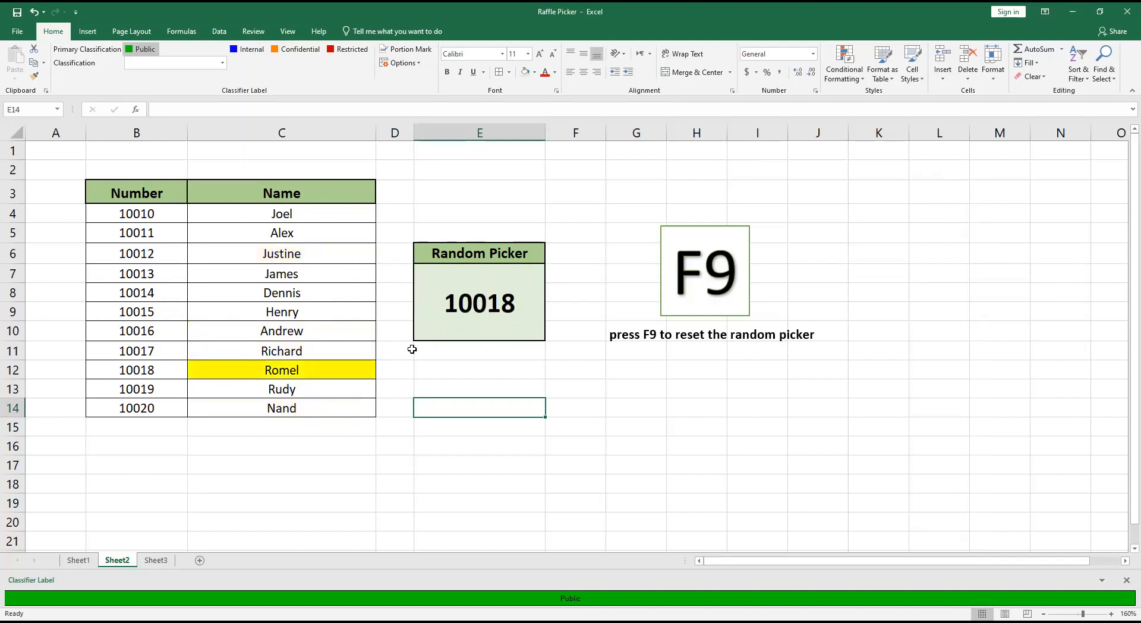
pyautogui.press('F9')
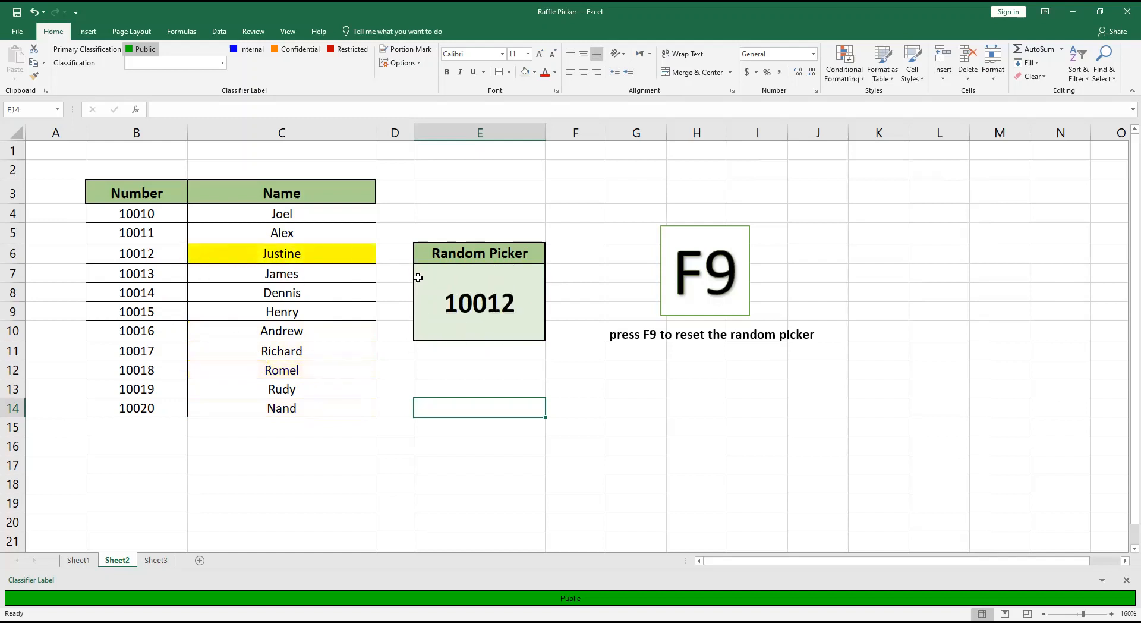
pyautogui.press('F9')
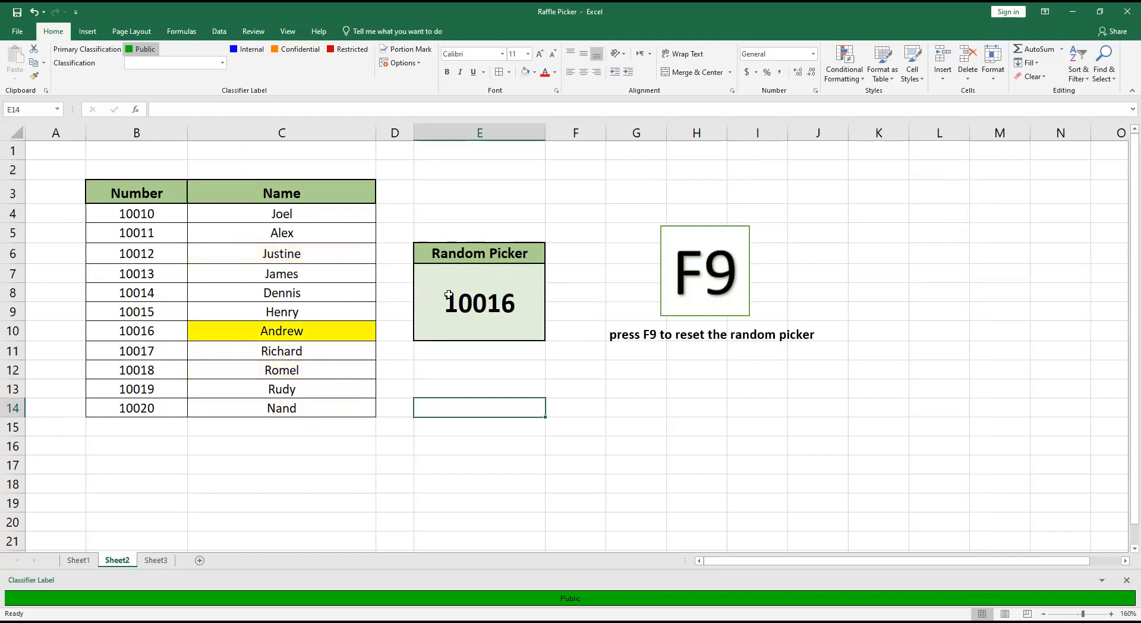
pyautogui.press('F9')
pyautogui.press('F9')
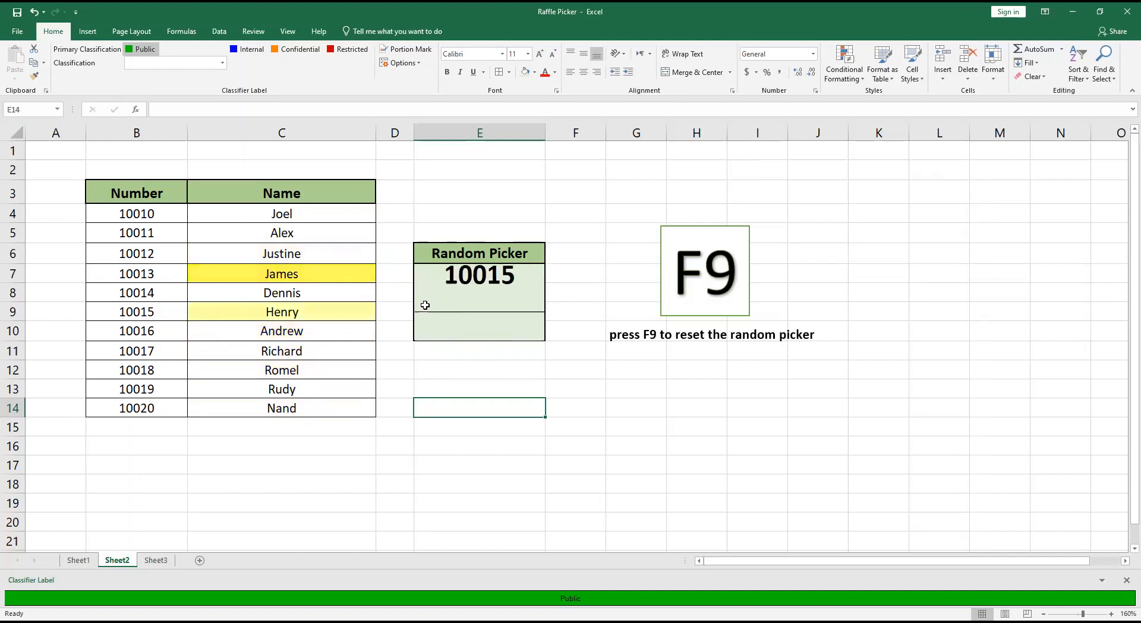
pyautogui.press('F9')
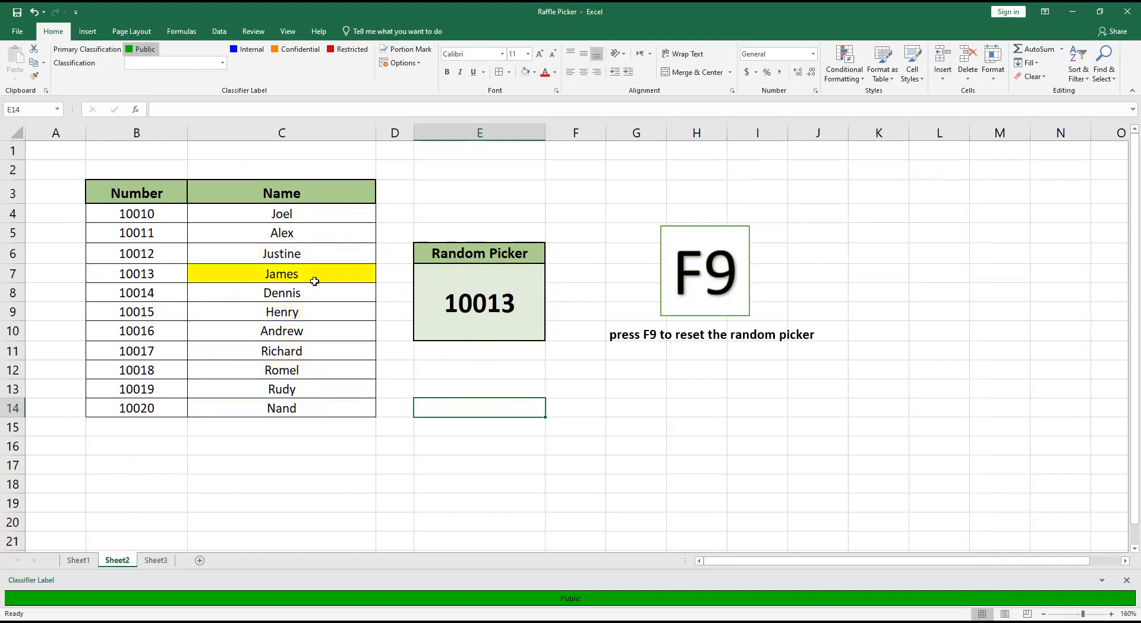
pyautogui.press('F9')
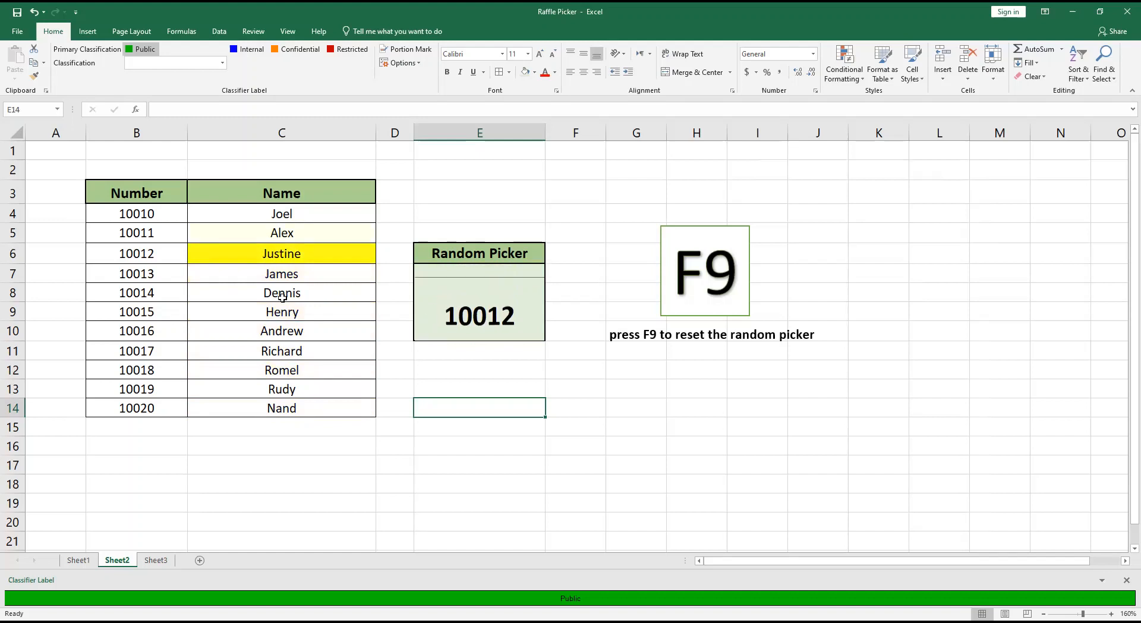
pyautogui.press('F9')
pyautogui.press('F9')
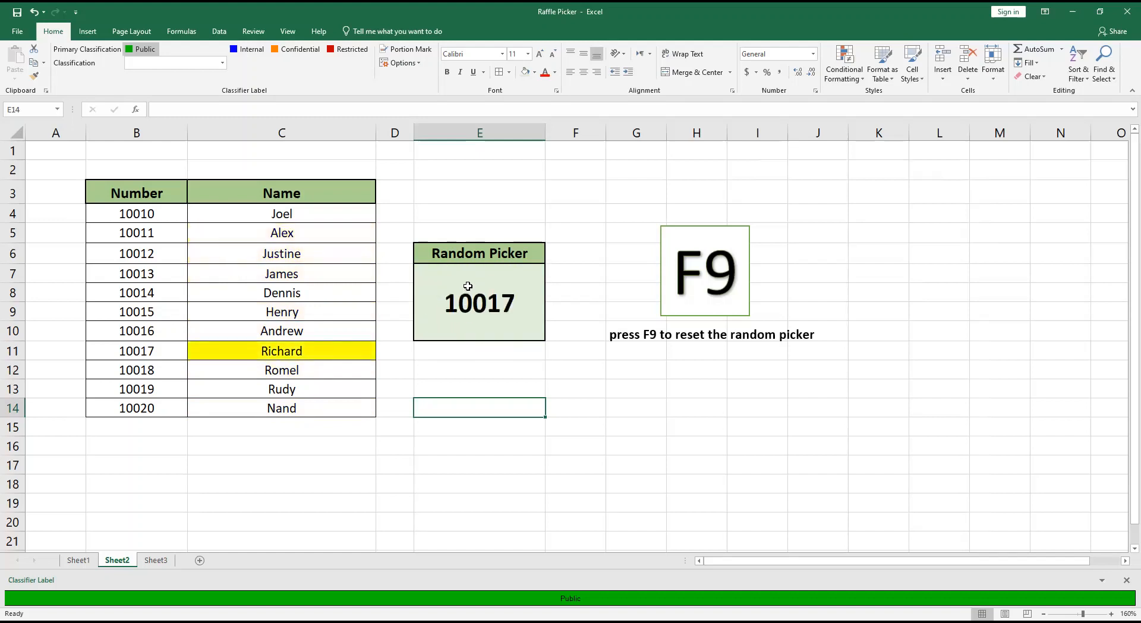
pyautogui.press('F9')
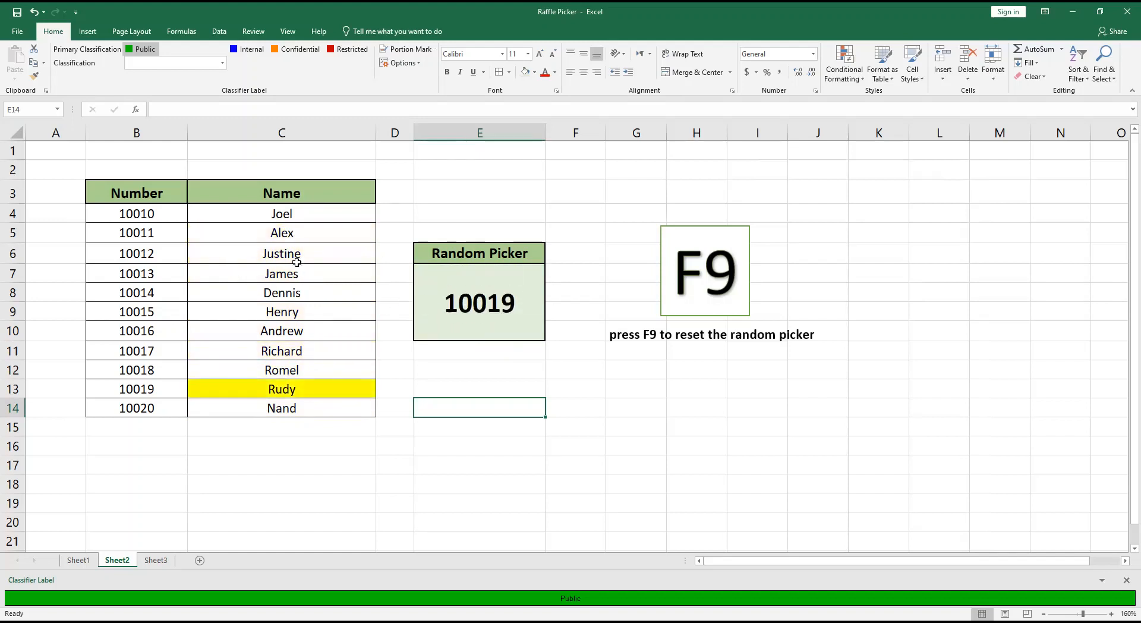
pyautogui.press('F9')
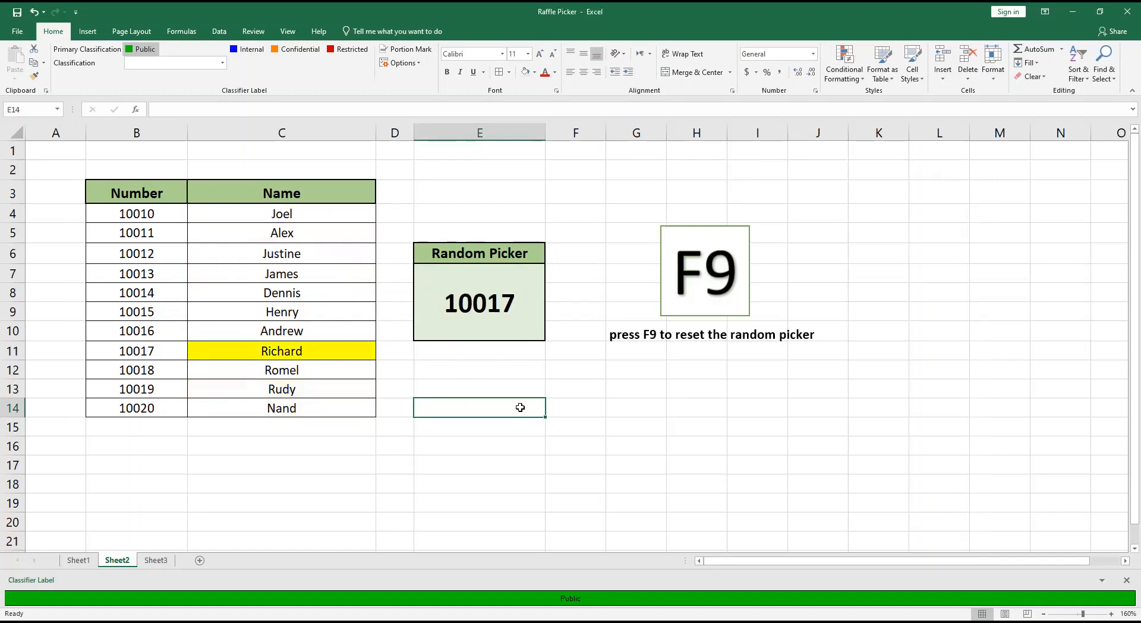
# On Sheet3, move the "THANK YOU GUYS!" text box up and to the right, and nudge the "PLEASE LIKE, SHARE SUBSCRIBE!" box the same way.
pyautogui.click(156, 561)
pyautogui.click(374, 267)
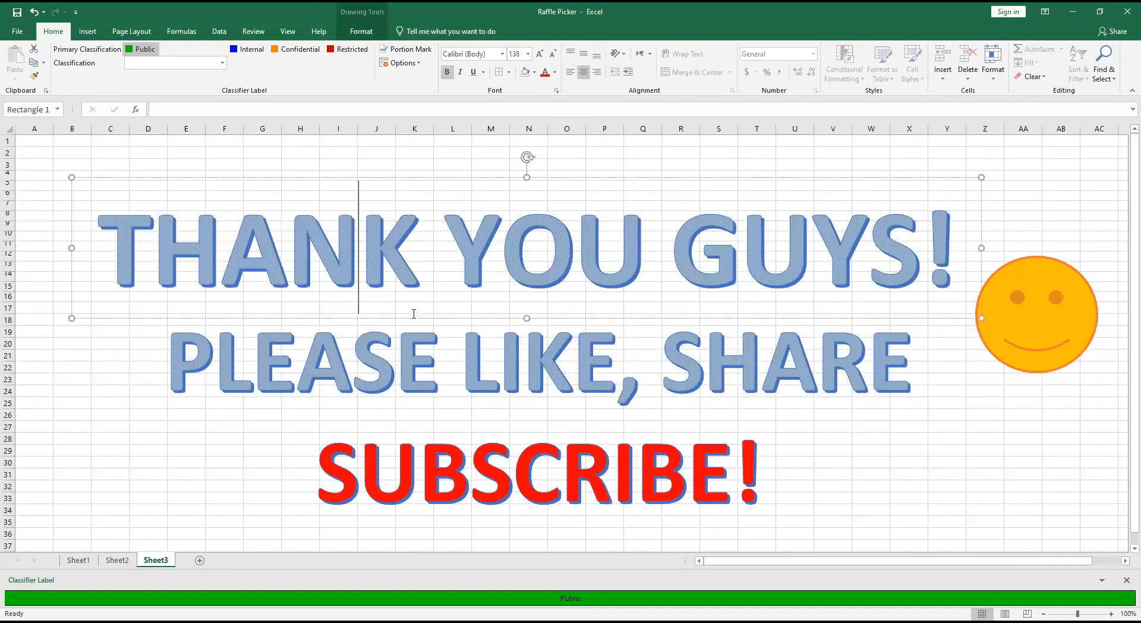
pyautogui.moveTo(414, 317); pyautogui.dragTo(437, 300)
pyautogui.click(476, 432)
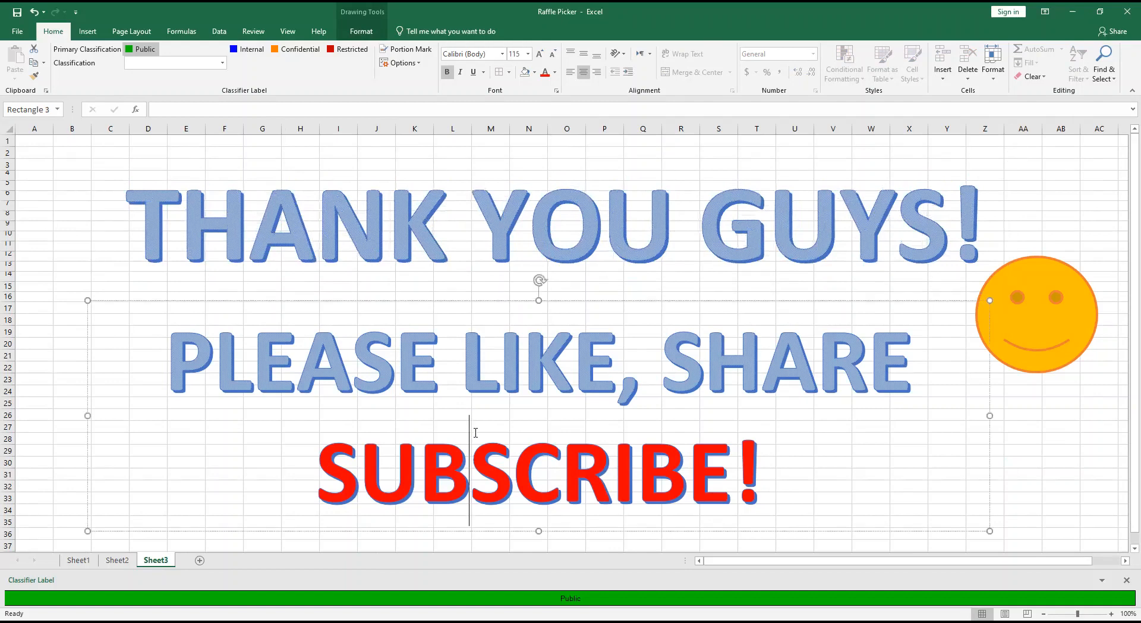
pyautogui.moveTo(505, 534)
pyautogui.mouseDown()
pyautogui.moveTo(502, 522)
pyautogui.moveTo(511, 535)
pyautogui.moveTo(518, 525)
pyautogui.moveTo(508, 530)
pyautogui.mouseUp()
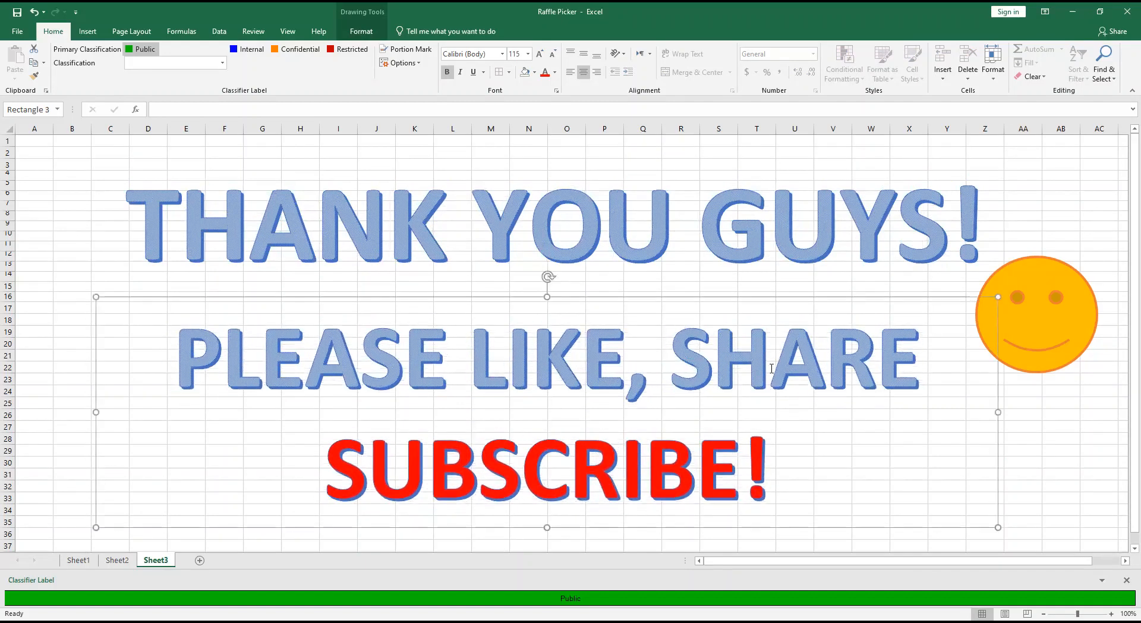